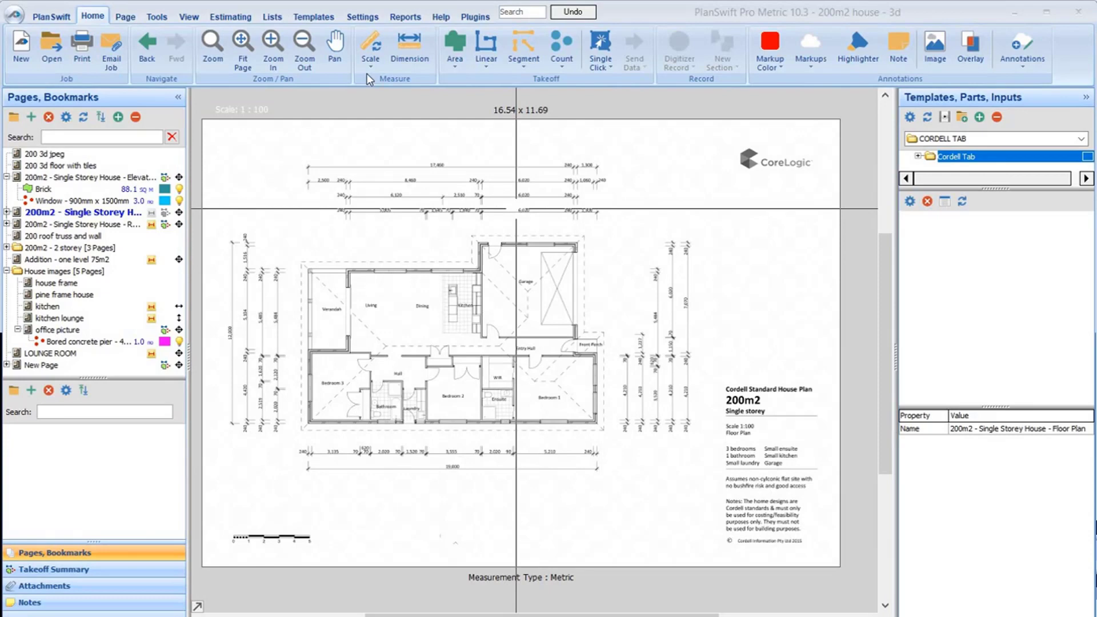
Import the CORDELL TAB.SwiftTemplates file from Downloads as a new template tab.
{"action": "left_click", "coordinate": [313, 17]}
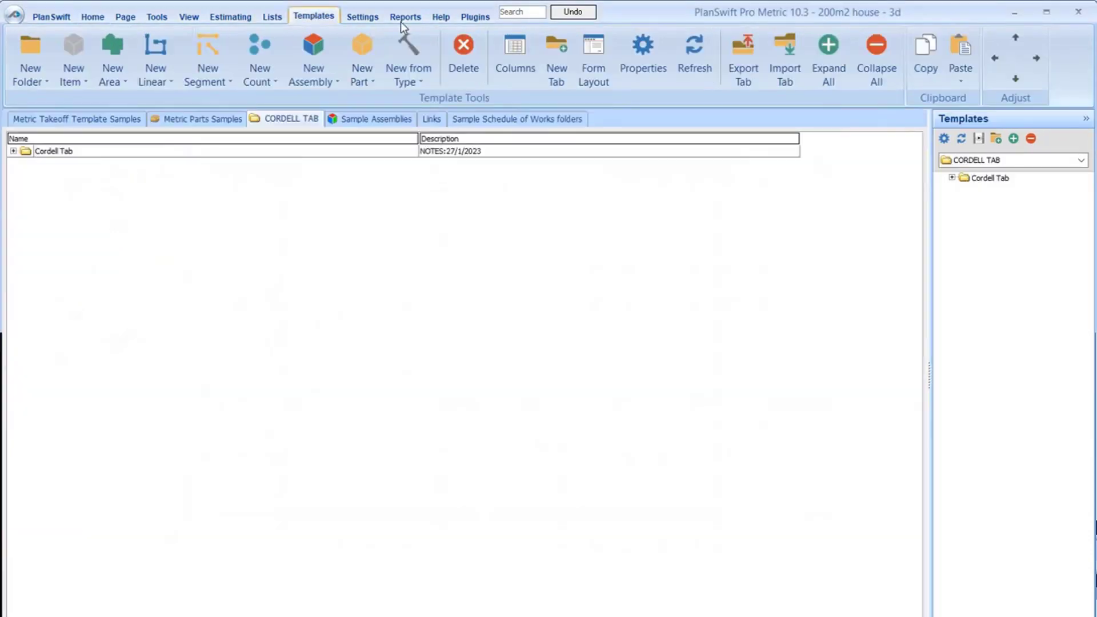
{"action": "left_click", "coordinate": [793, 70]}
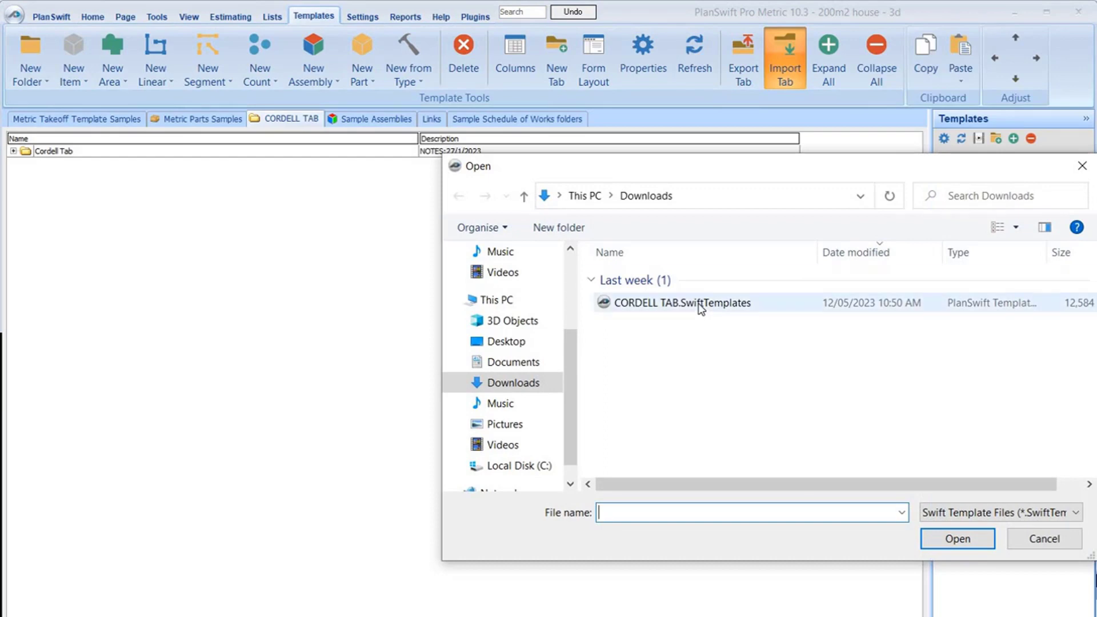
{"action": "left_click", "coordinate": [701, 306]}
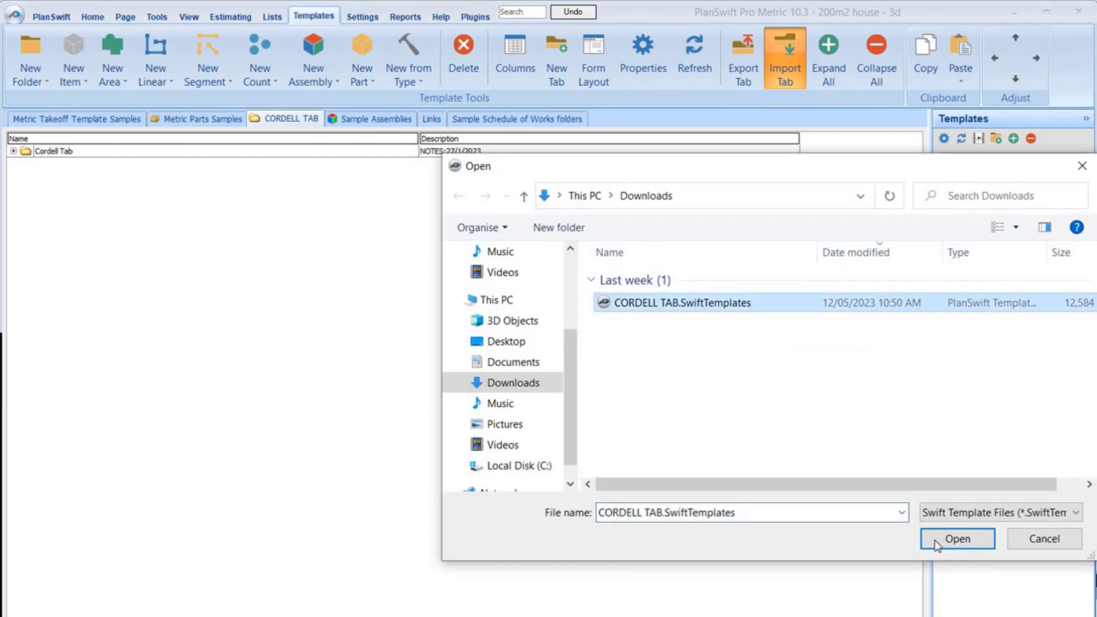
{"action": "left_click", "coordinate": [942, 539]}
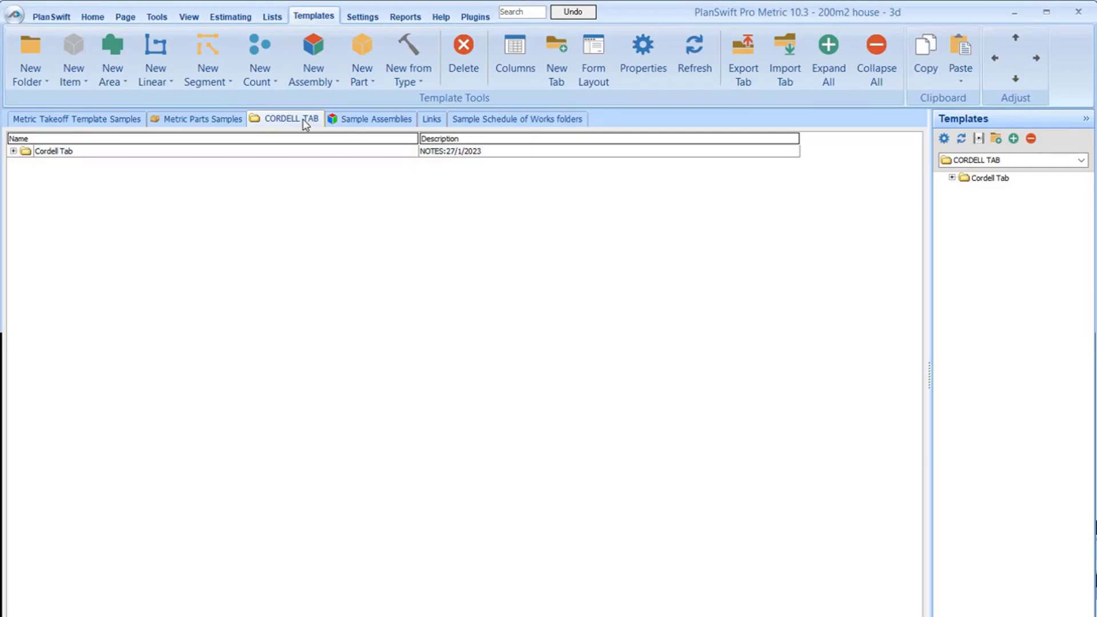
Back on Home, show the CORDELL TAB templates and enlarge the template tree and pages list.
{"action": "left_click", "coordinate": [92, 16]}
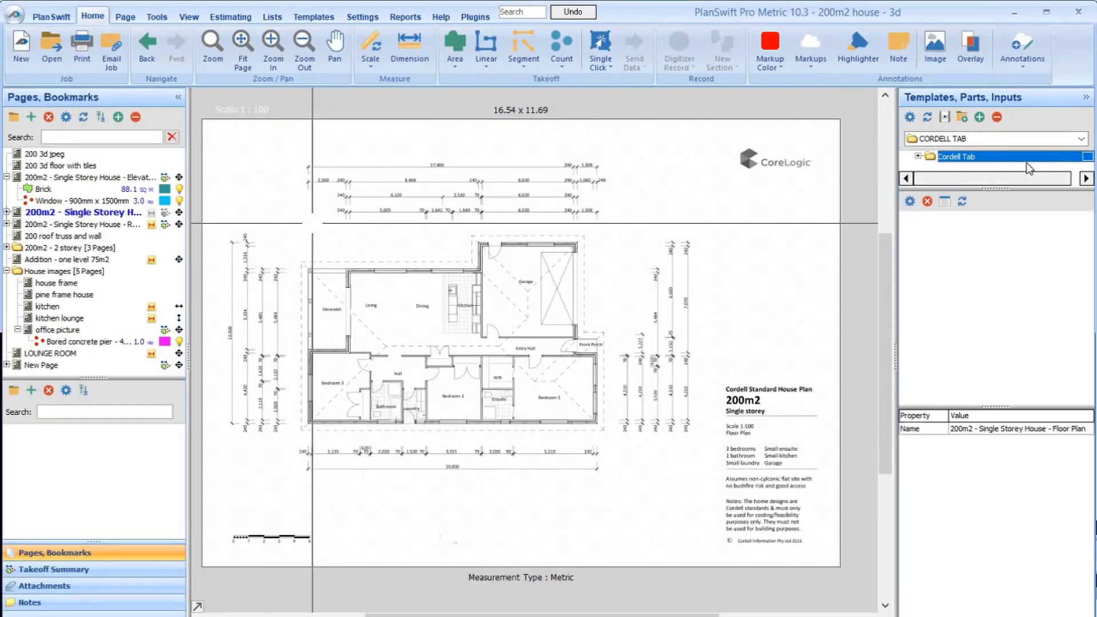
{"action": "left_click", "coordinate": [1082, 139]}
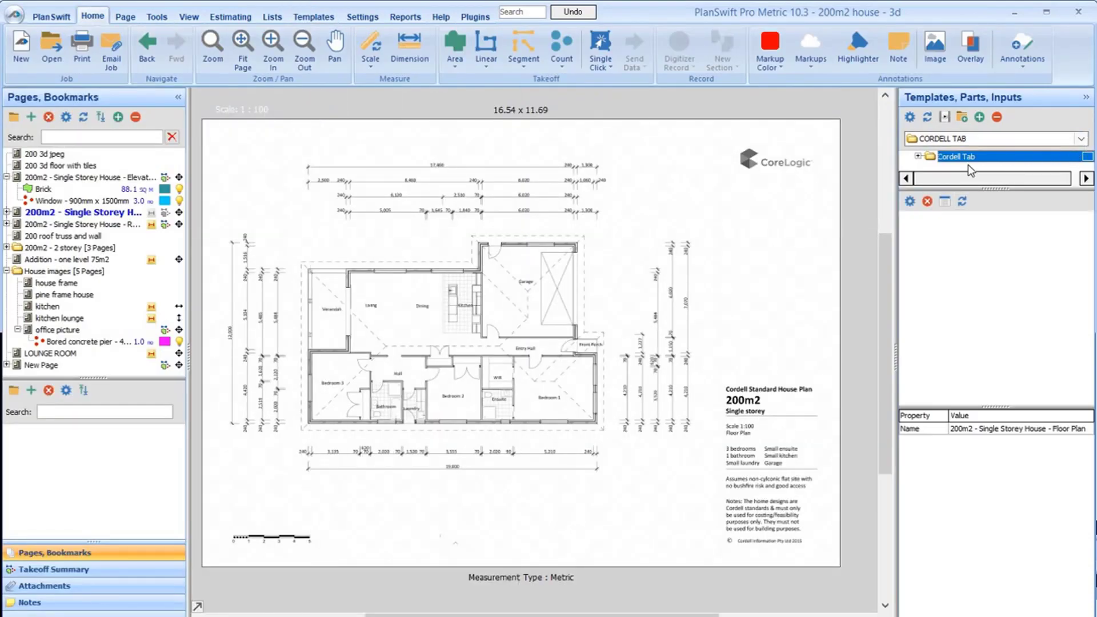
{"action": "left_click", "coordinate": [958, 175]}
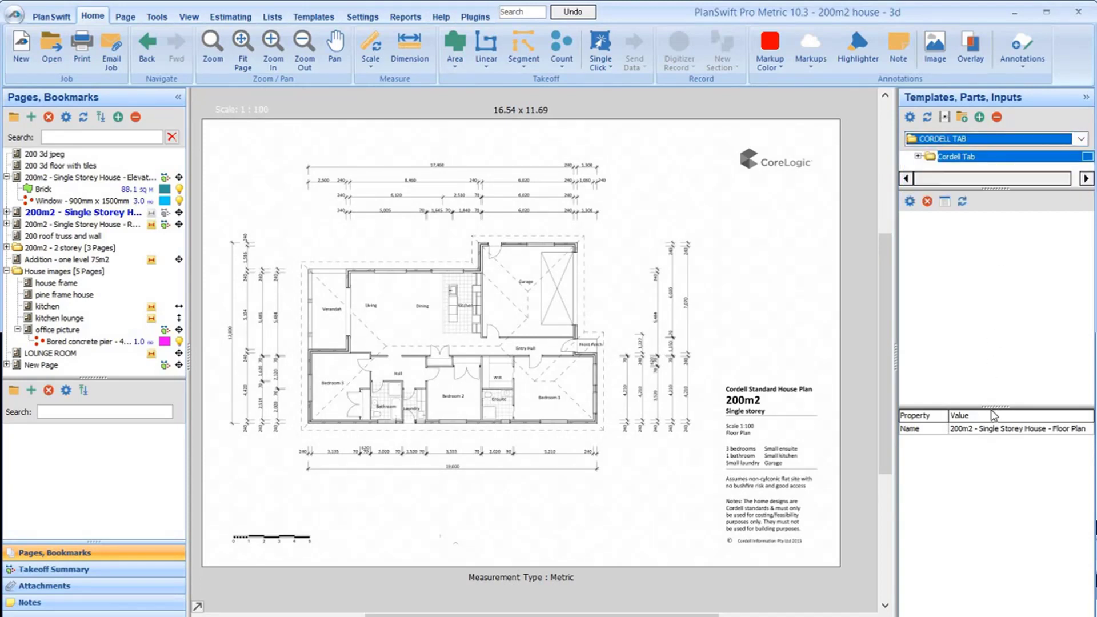
{"action": "left_click_drag", "start_coordinate": [990, 445], "coordinate": [989, 519]}
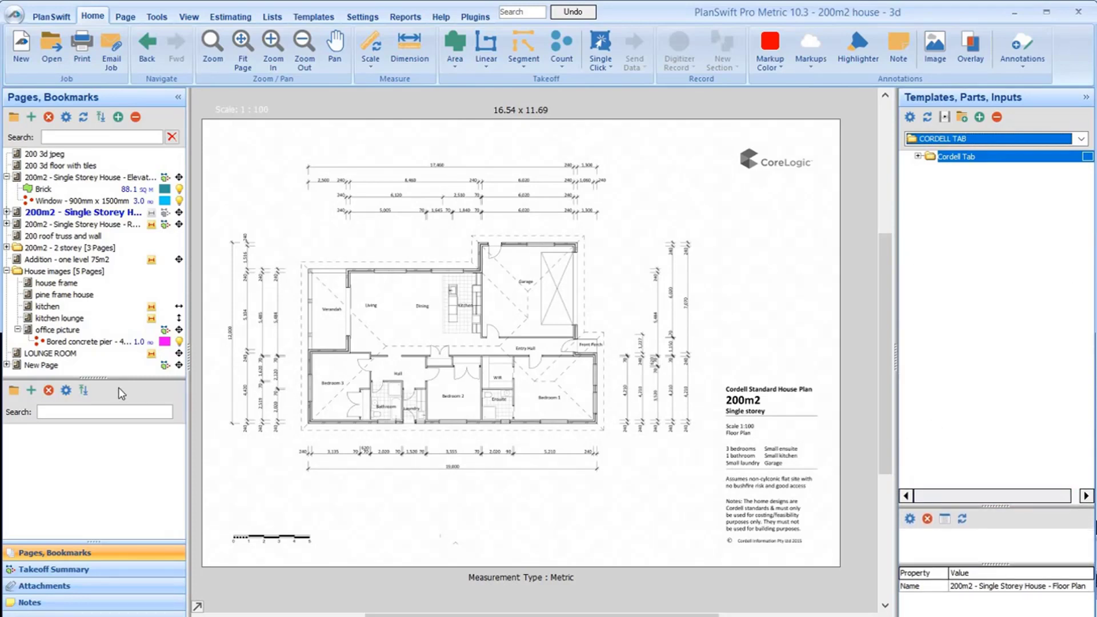
{"action": "left_click_drag", "start_coordinate": [98, 385], "coordinate": [95, 444]}
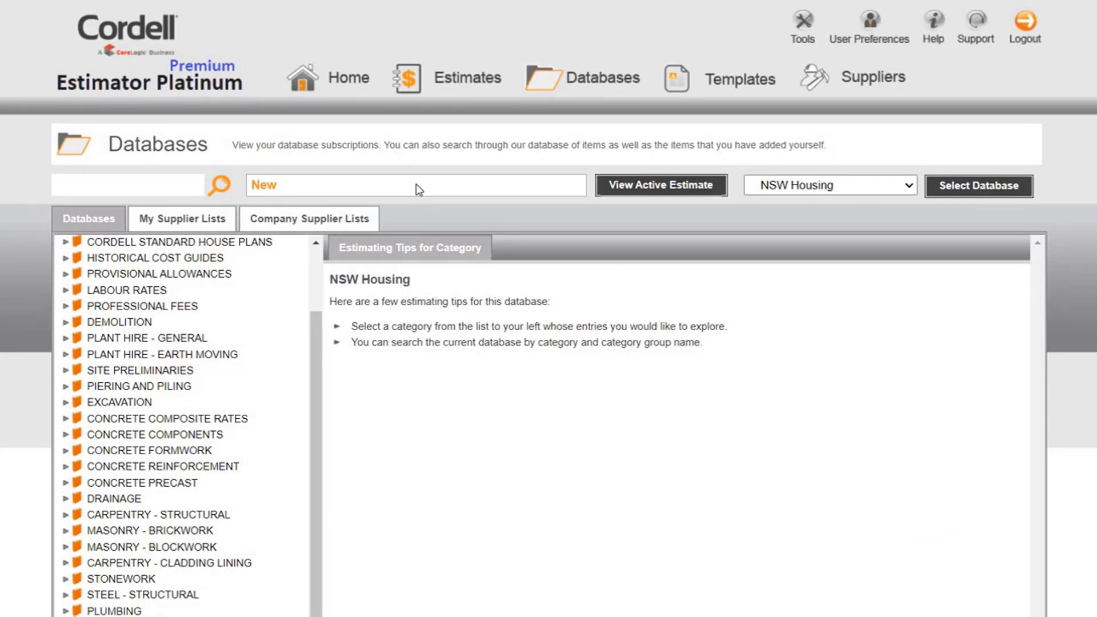
Open CORDELL STANDARD HOUSE PLANS in the NSW Housing database and scroll through its plans.
{"action": "left_click", "coordinate": [158, 242]}
{"action": "scroll", "coordinate": [231, 284], "scroll_direction": "down", "scroll_amount": 1}
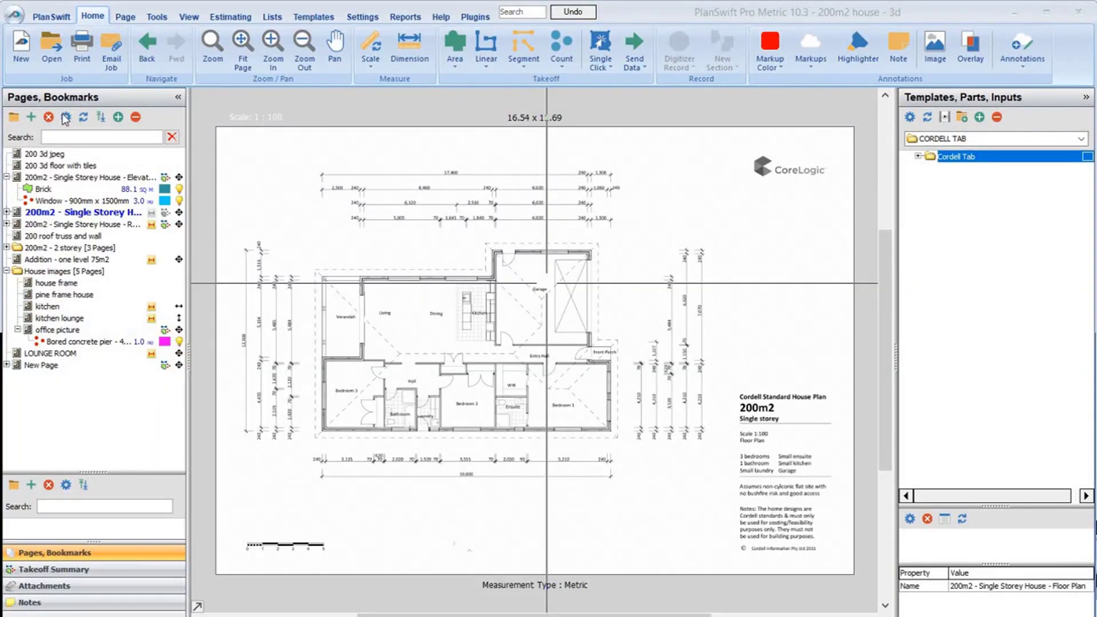
Create the job 'Plans' holding the 200m2 Elevations and Floor Plan PDFs as pages.
{"action": "left_click", "coordinate": [21, 54]}
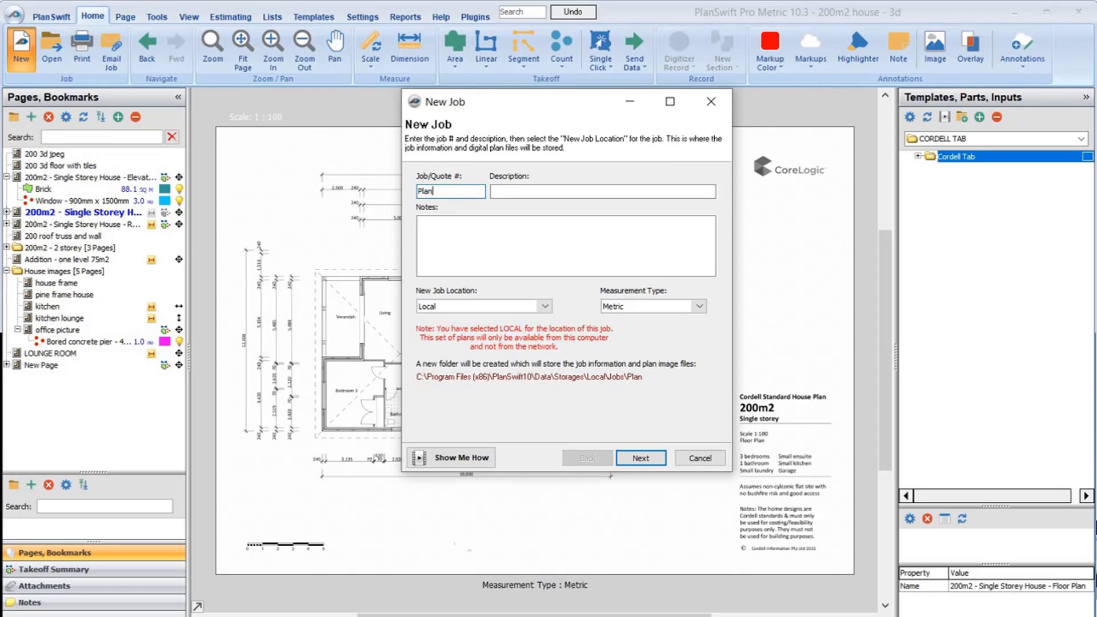
{"action": "type", "text": "s"}
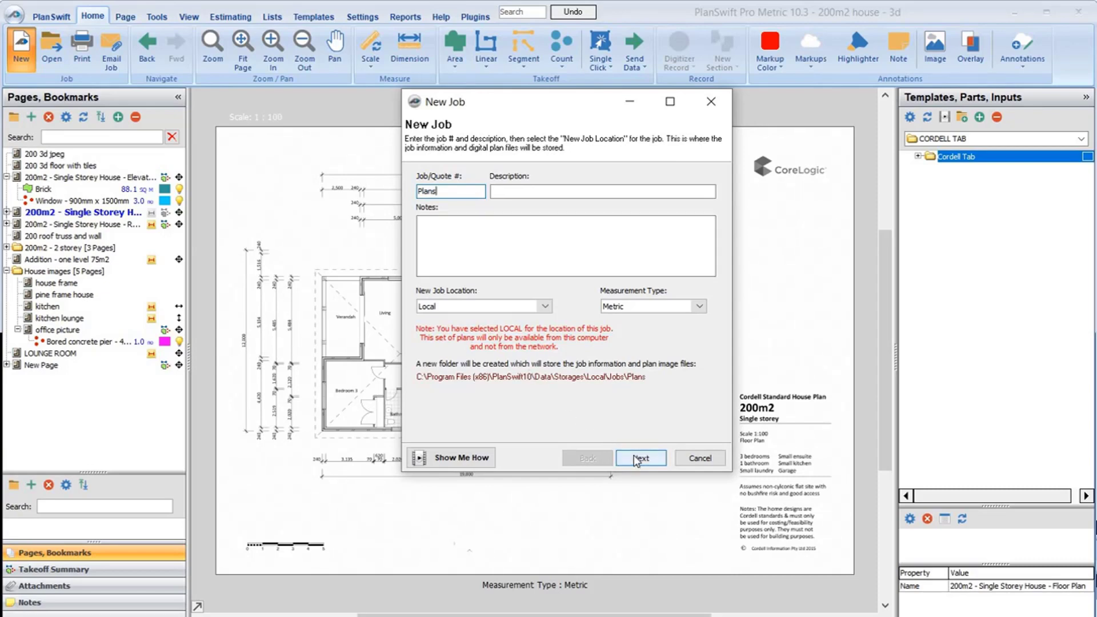
{"action": "left_click", "coordinate": [639, 458]}
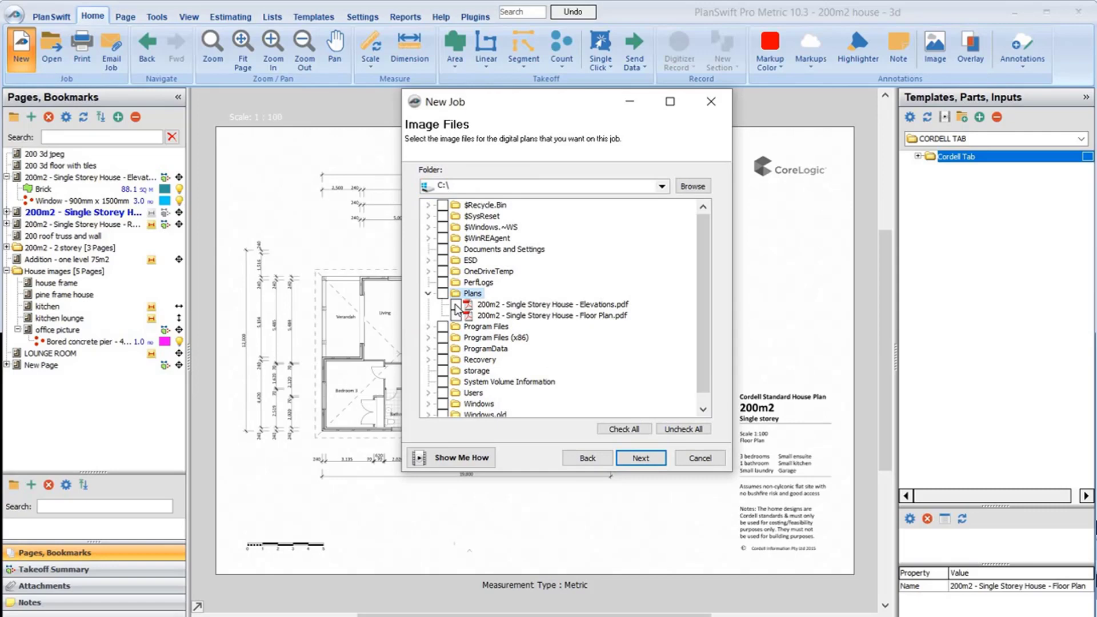
{"action": "left_click", "coordinate": [455, 305]}
{"action": "left_click", "coordinate": [456, 315]}
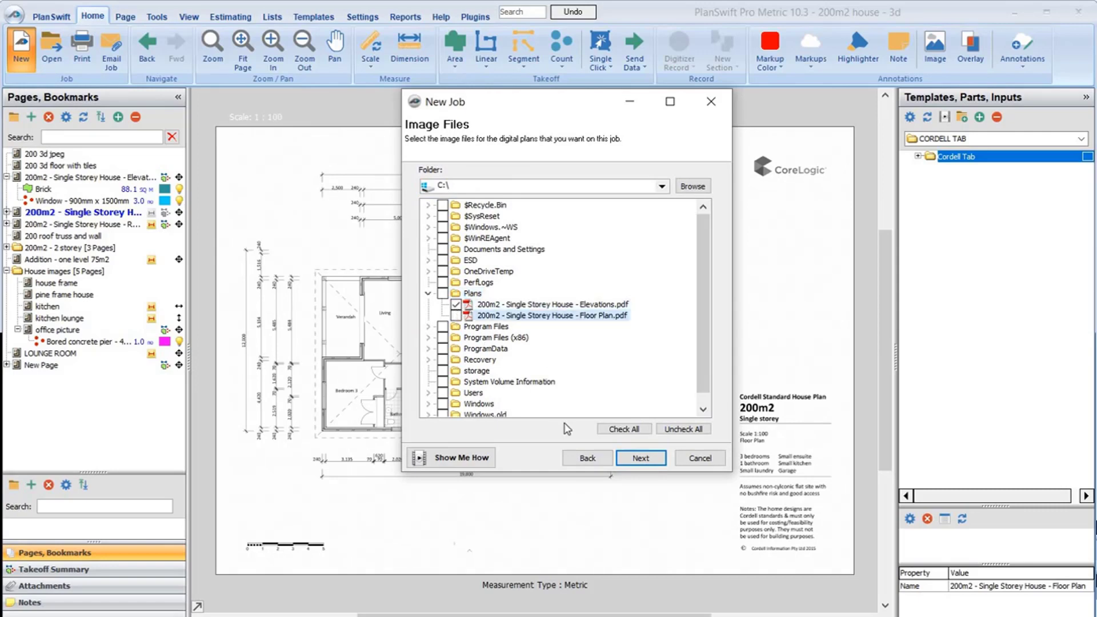
{"action": "left_click", "coordinate": [640, 459]}
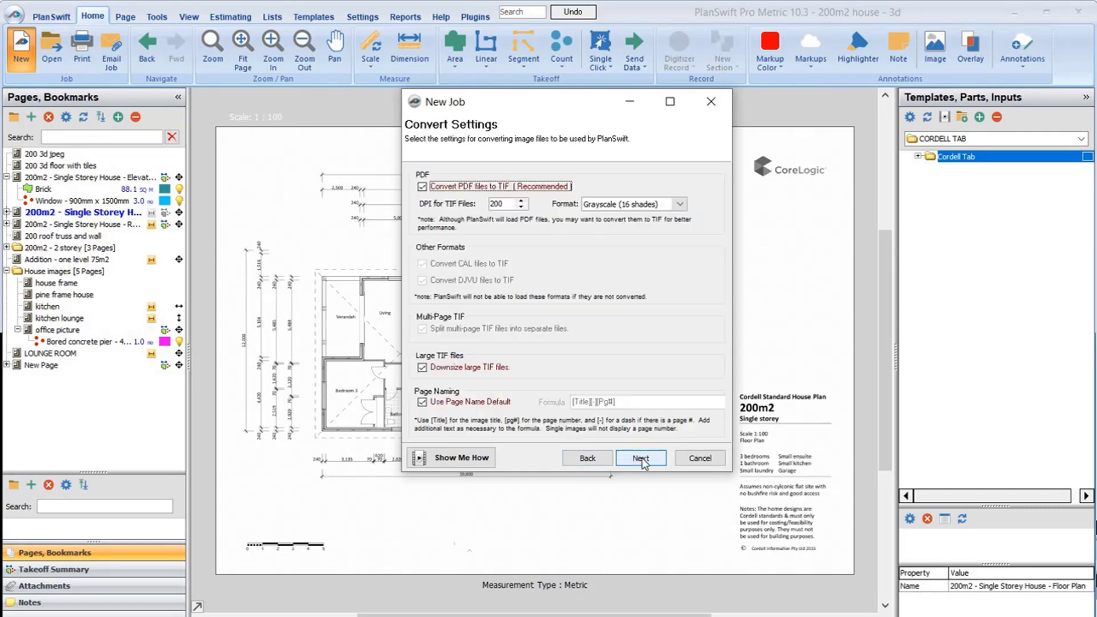
{"action": "left_click", "coordinate": [641, 459]}
{"action": "left_click", "coordinate": [640, 459]}
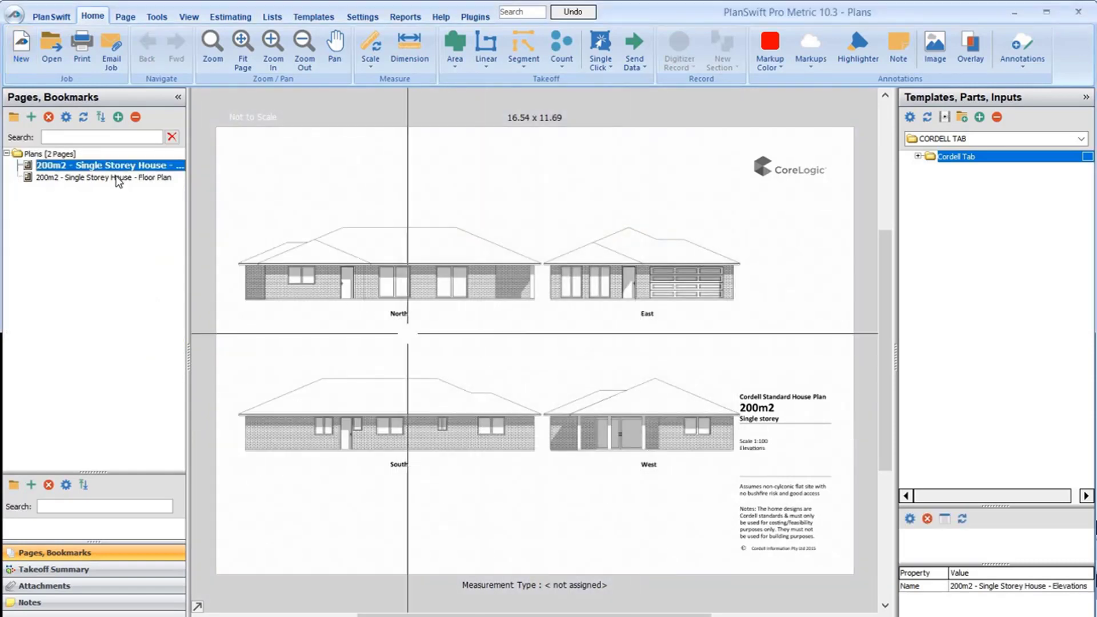
Make the Floor Plan page the current page.
{"action": "left_click", "coordinate": [117, 179]}
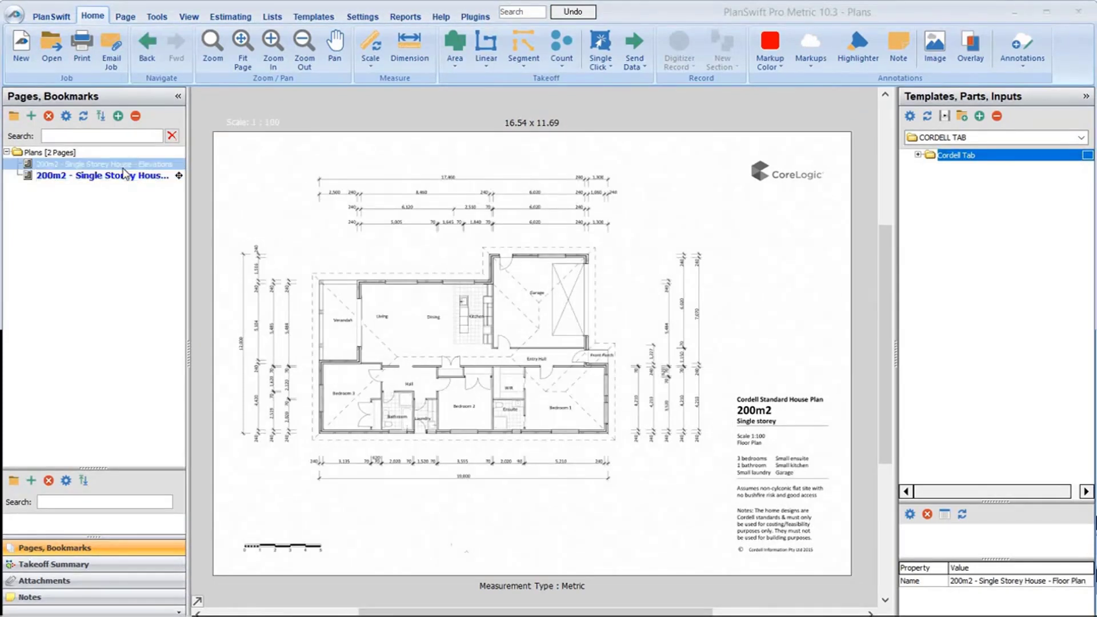
{"action": "left_click", "coordinate": [118, 176]}
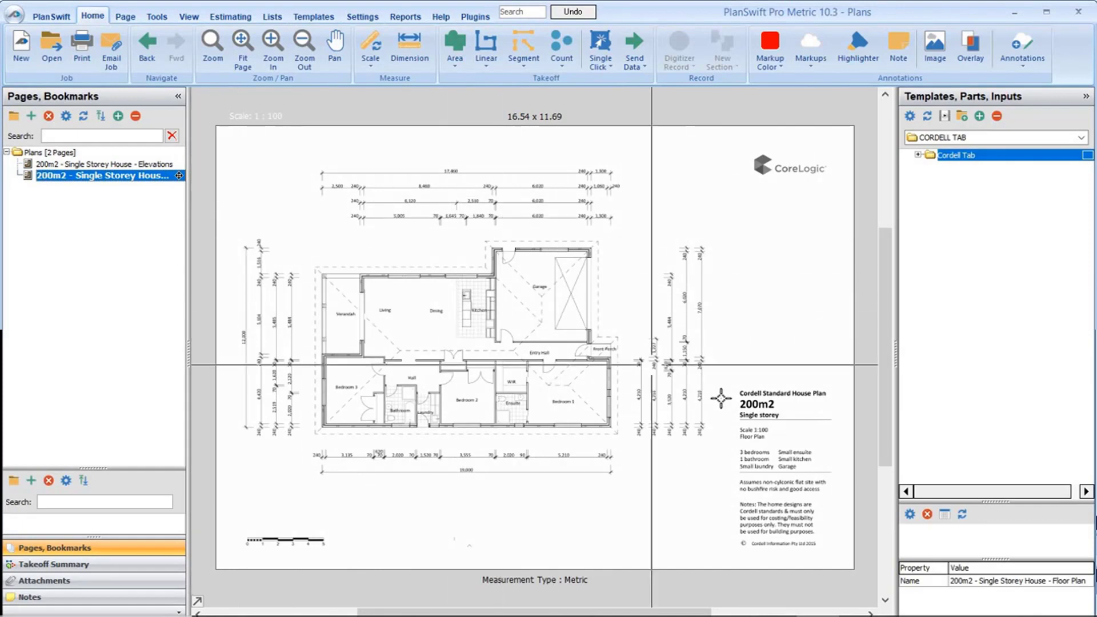
{"action": "scroll", "coordinate": [758, 438], "scroll_direction": "up", "scroll_amount": 3}
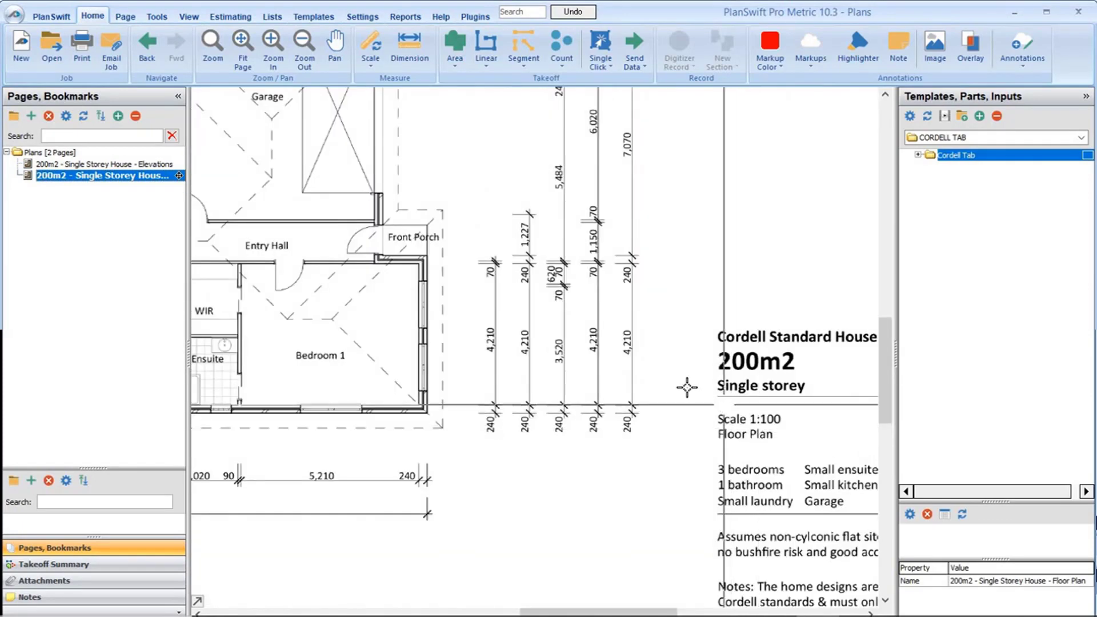
{"action": "scroll", "coordinate": [463, 205], "scroll_direction": "down", "scroll_amount": 5}
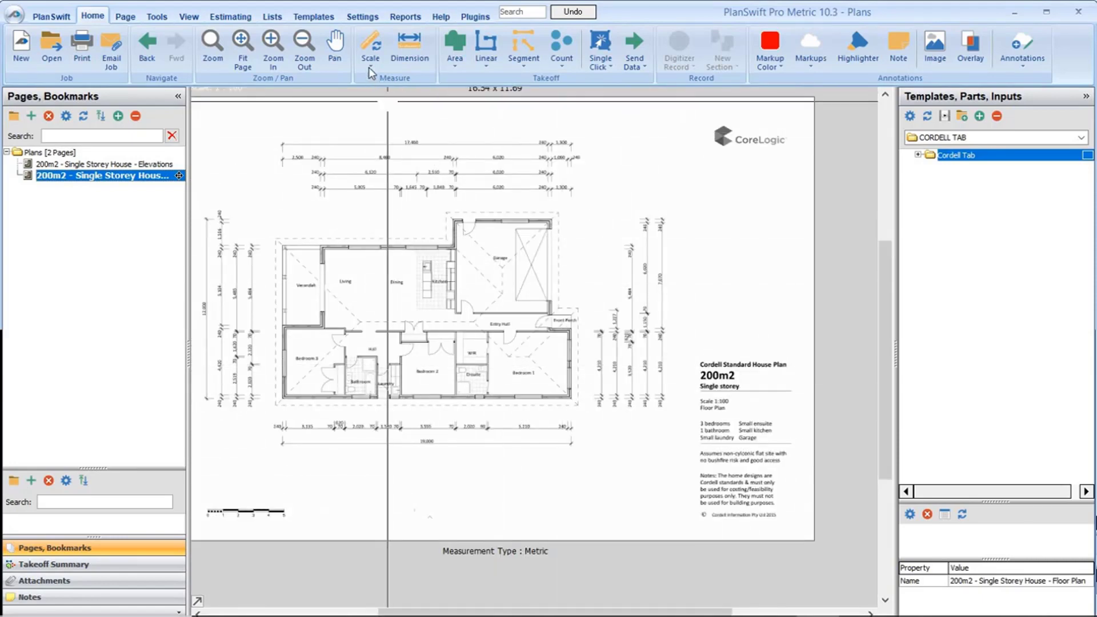
Set the floor plan scale to 1 : 100 and agree to the auto scale disclaimer.
{"action": "left_click", "coordinate": [370, 61]}
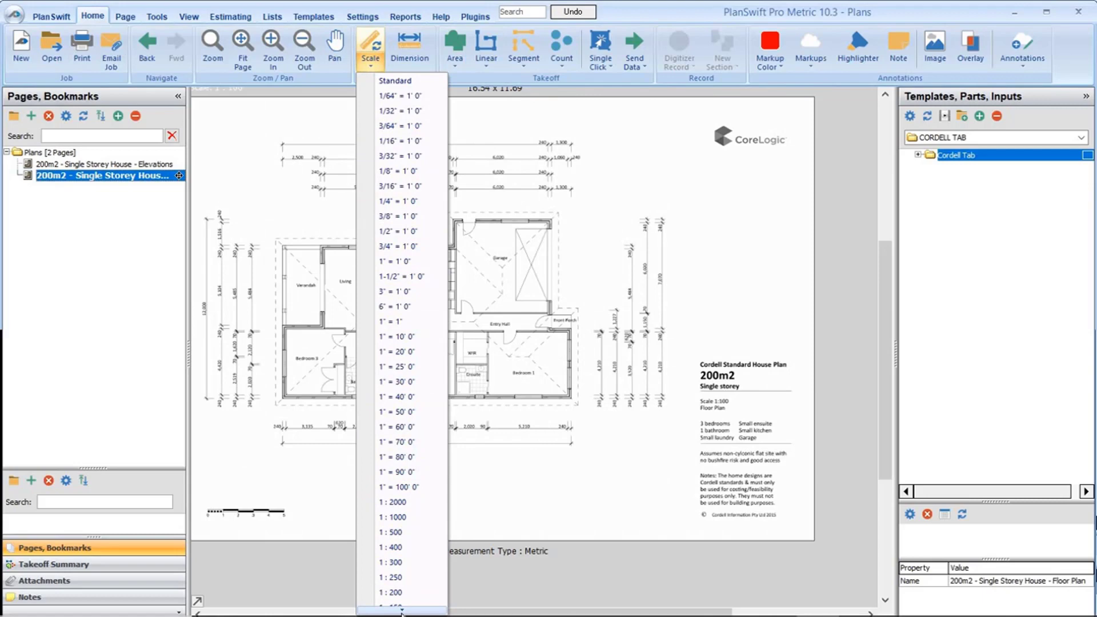
{"action": "mouse_move", "coordinate": [402, 610]}
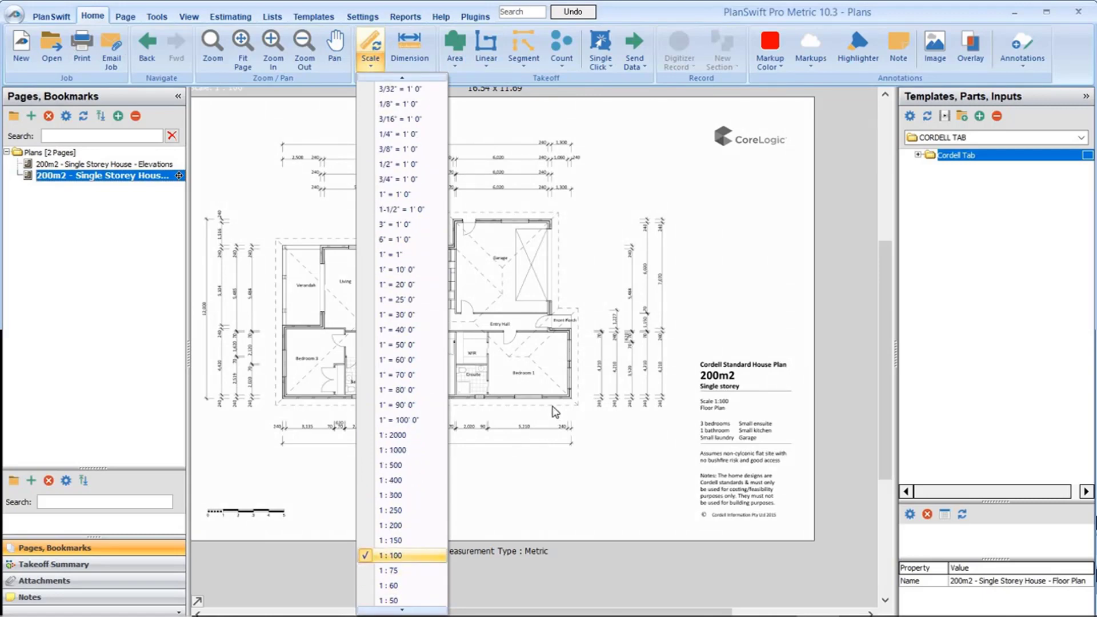
{"action": "key", "text": "Return"}
{"action": "left_click", "coordinate": [581, 406]}
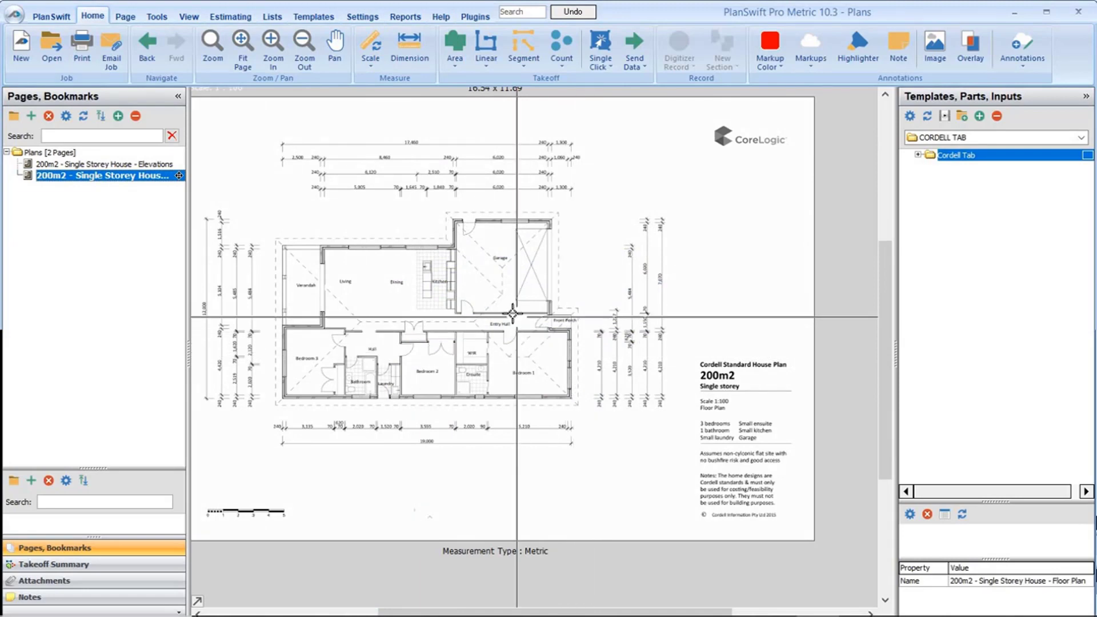
{"action": "scroll", "coordinate": [512, 314], "scroll_direction": "up", "scroll_amount": 3}
{"action": "scroll", "coordinate": [472, 273], "scroll_direction": "up", "scroll_amount": 1}
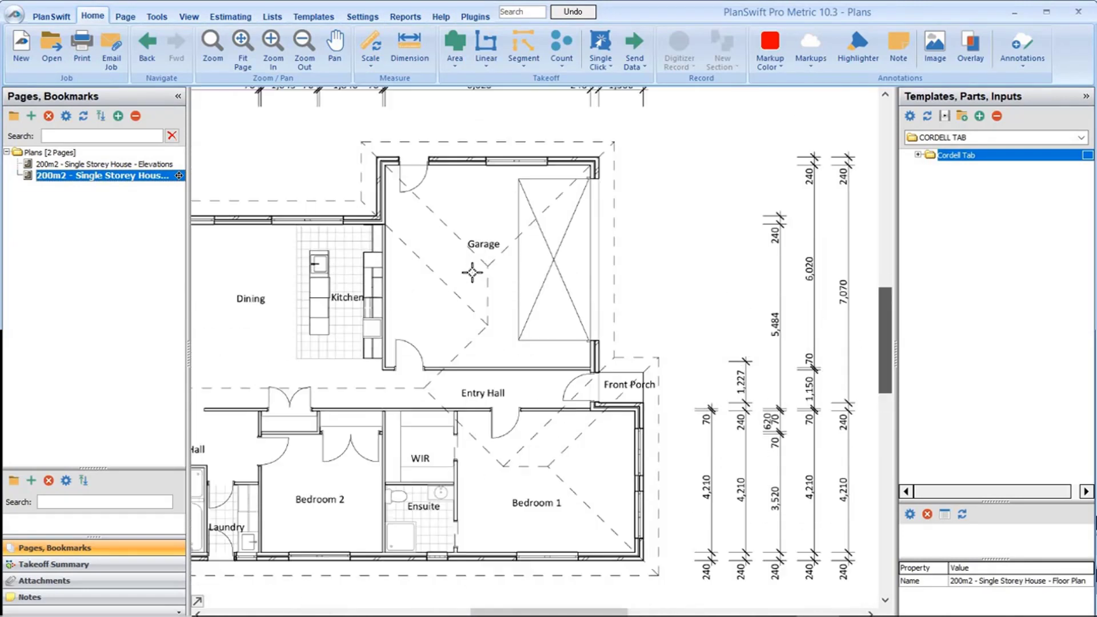
{"action": "scroll", "coordinate": [472, 273], "scroll_direction": "up", "scroll_amount": 2}
{"action": "scroll", "coordinate": [449, 279], "scroll_direction": "up", "scroll_amount": 1}
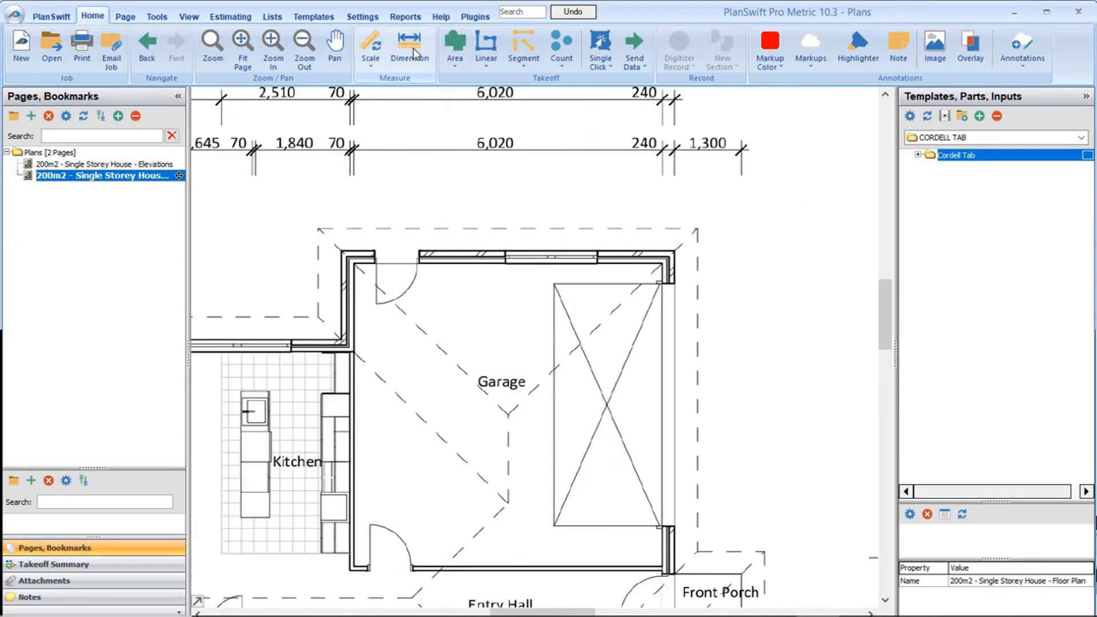
Measure a 6.02 M dimension across the top of the floor plan.
{"action": "left_click", "coordinate": [414, 51]}
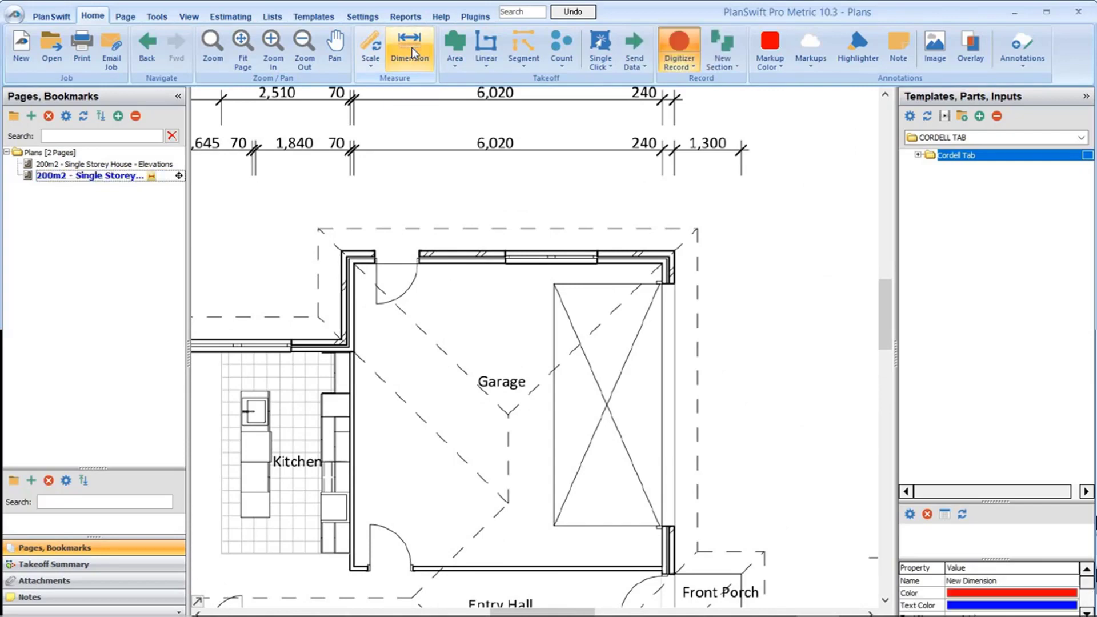
{"action": "left_click", "coordinate": [351, 150]}
{"action": "scroll", "coordinate": [351, 150], "scroll_direction": "up", "scroll_amount": 2}
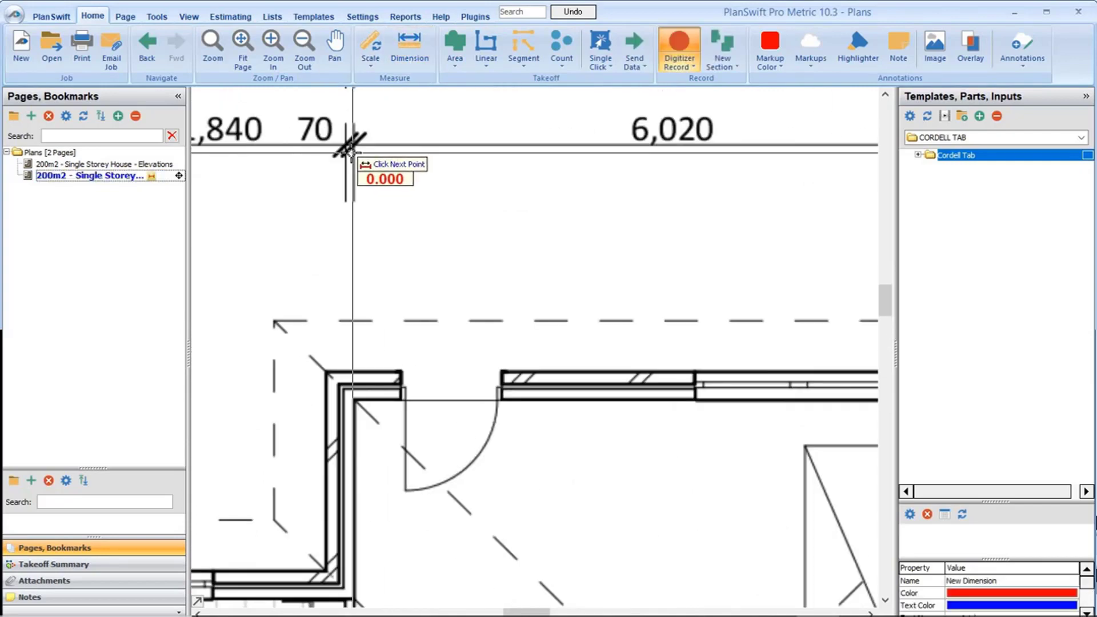
{"action": "scroll", "coordinate": [352, 151], "scroll_direction": "up", "scroll_amount": 2}
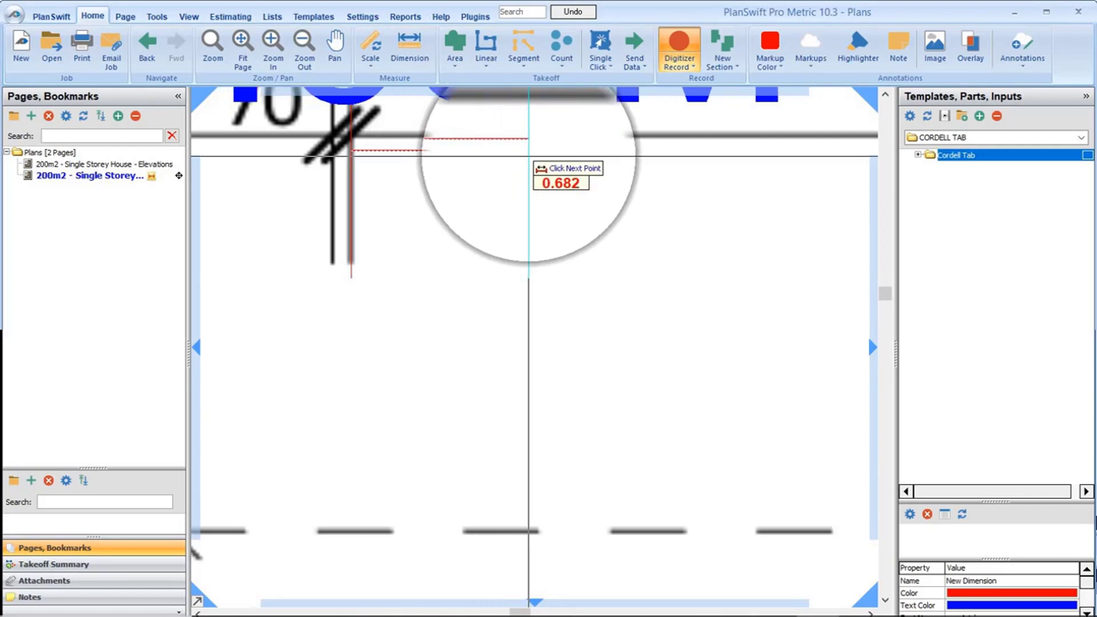
{"action": "scroll", "coordinate": [656, 158], "scroll_direction": "down", "scroll_amount": 3}
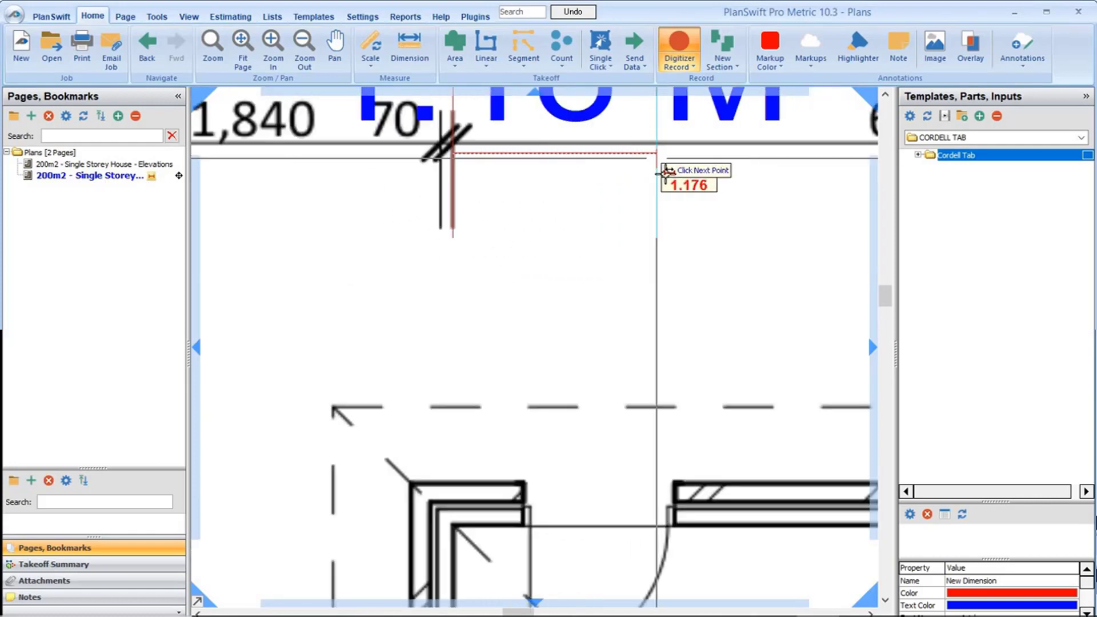
{"action": "scroll", "coordinate": [657, 160], "scroll_direction": "down", "scroll_amount": 2}
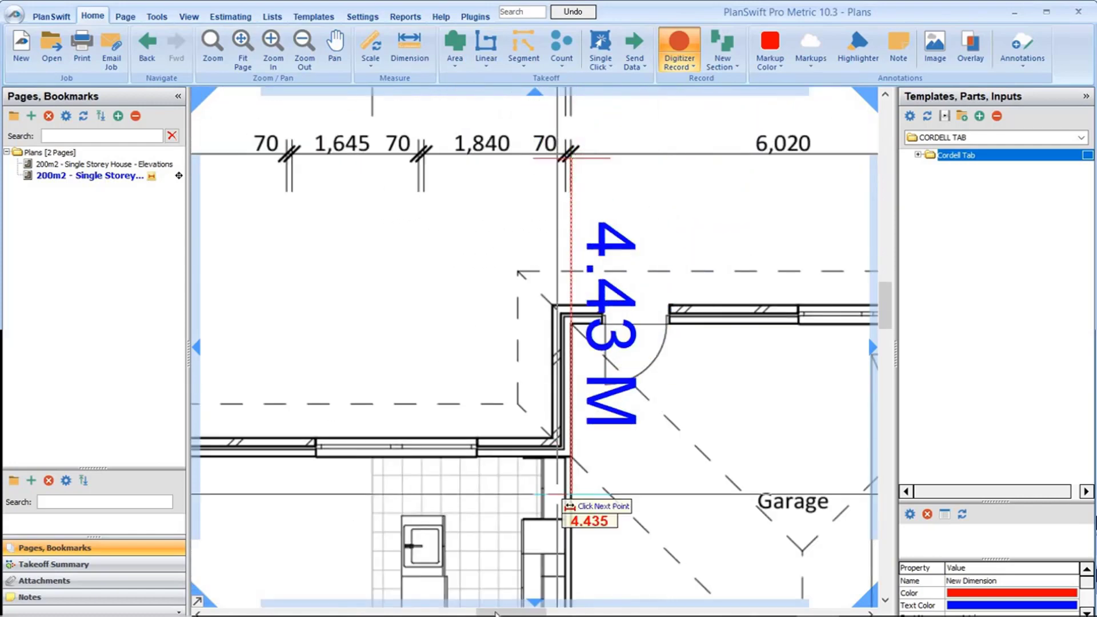
{"action": "left_click_drag", "start_coordinate": [502, 612], "coordinate": [542, 613]}
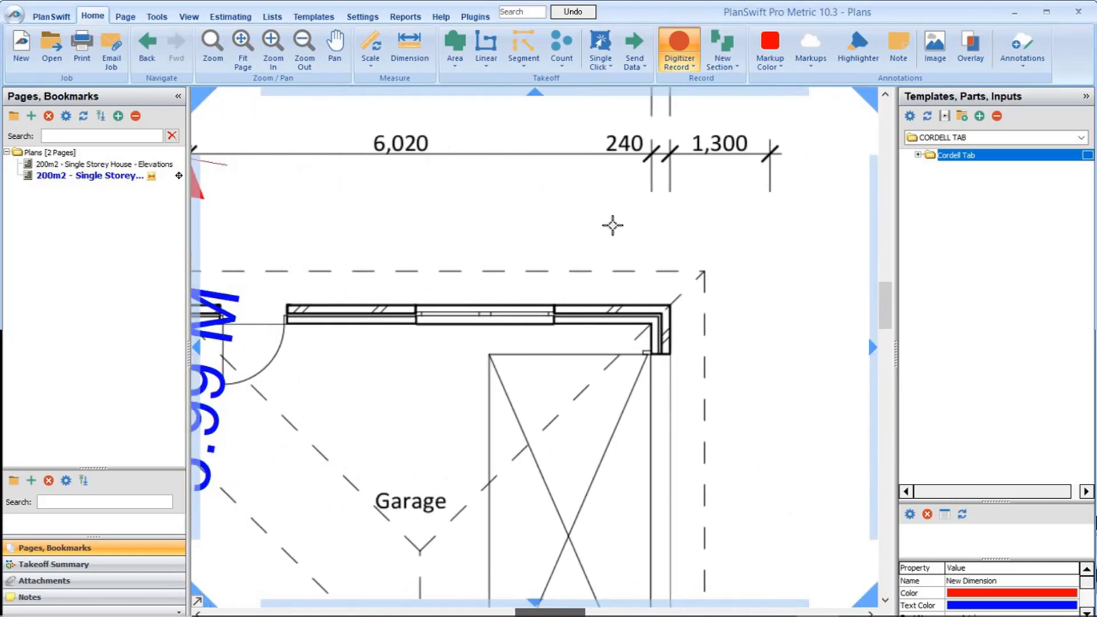
{"action": "scroll", "coordinate": [883, 286], "scroll_direction": "up", "scroll_amount": 3}
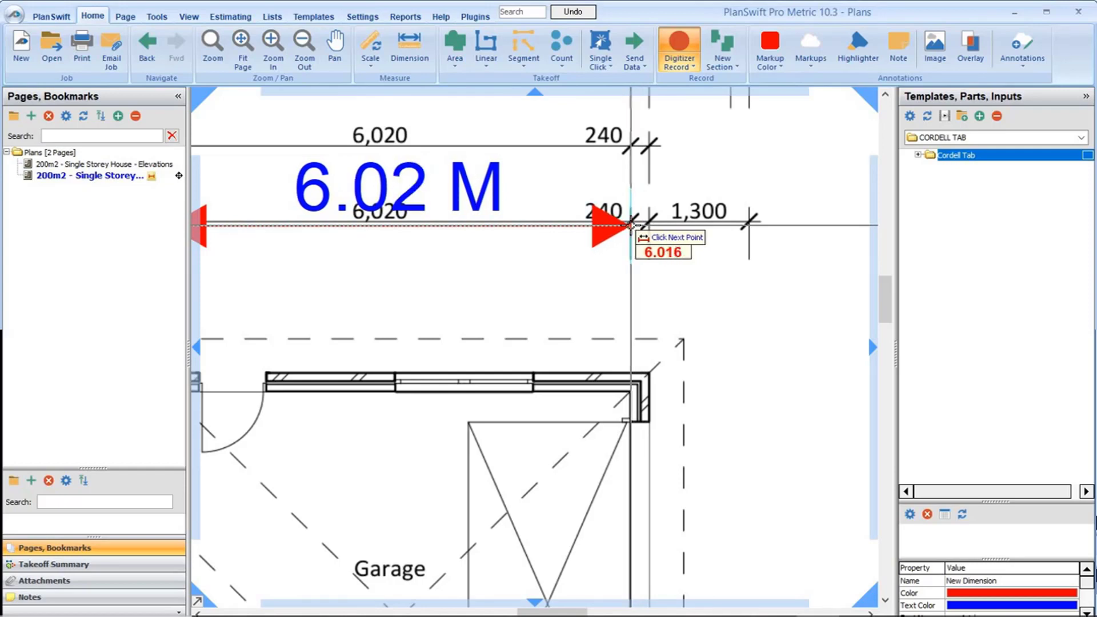
{"action": "left_click", "coordinate": [631, 224]}
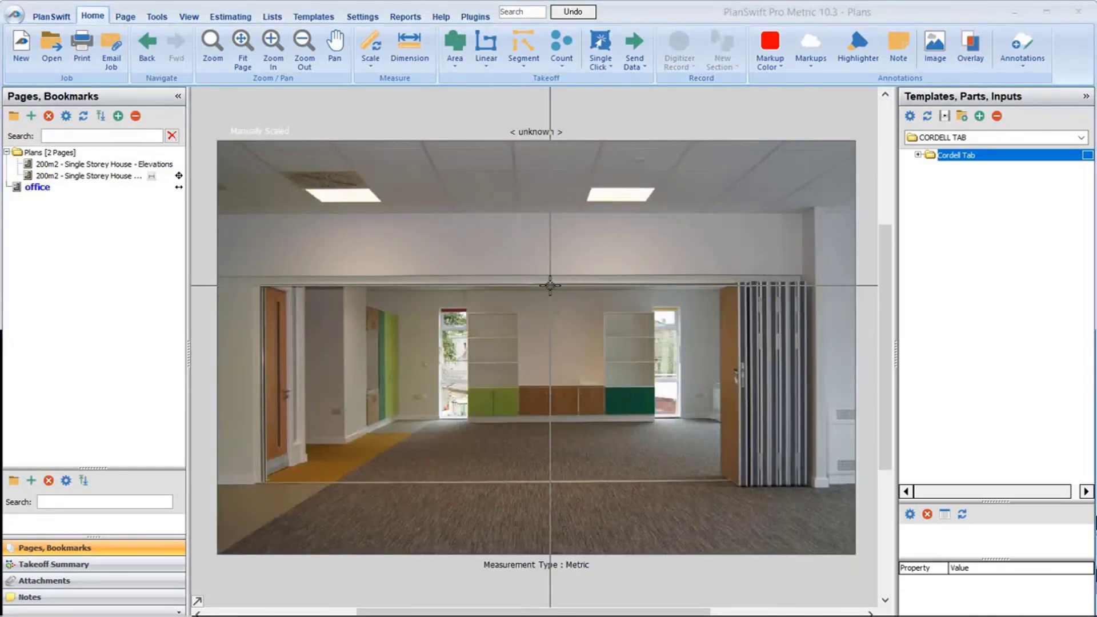
Scale the office photo with a 2.7 M floor-to-ceiling height reference.
{"action": "left_click", "coordinate": [368, 46]}
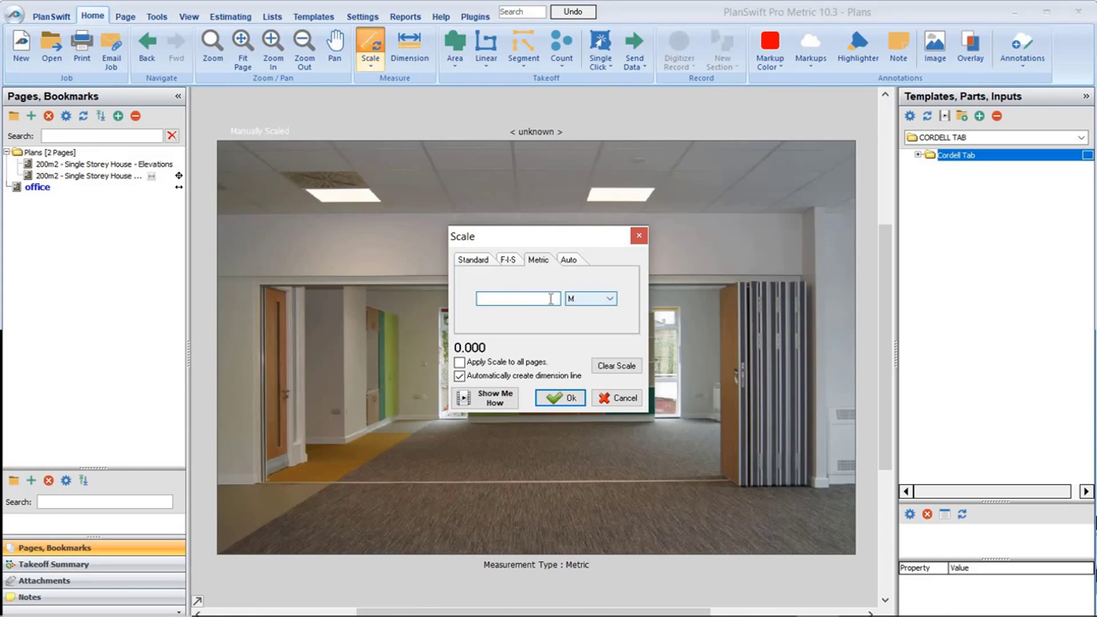
{"action": "left_click", "coordinate": [549, 299]}
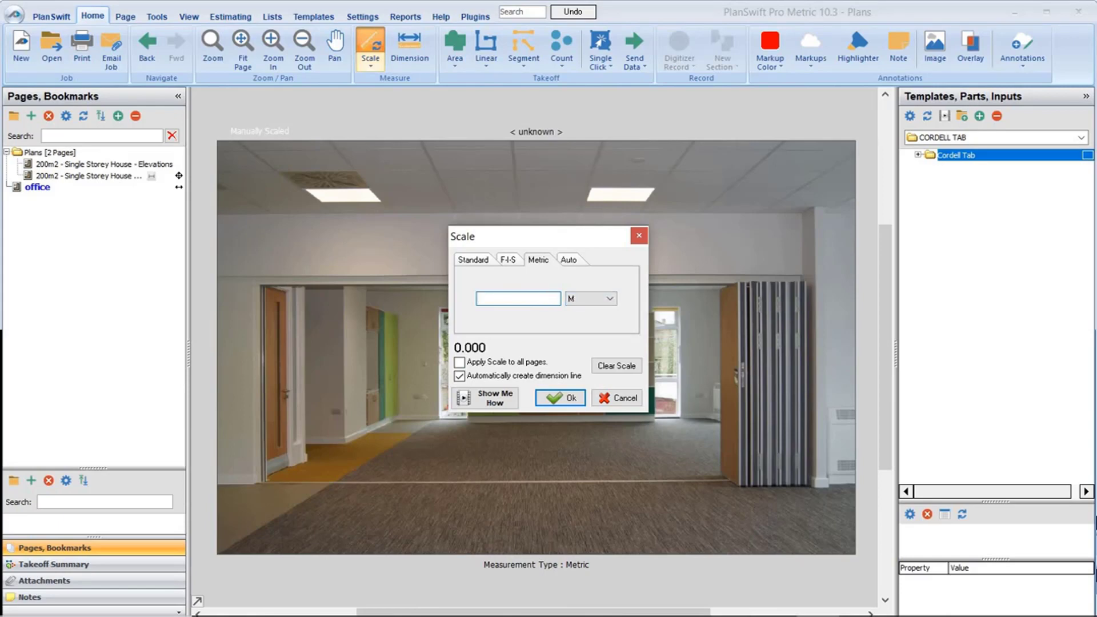
{"action": "type", "text": "2.7"}
{"action": "left_click", "coordinate": [554, 399]}
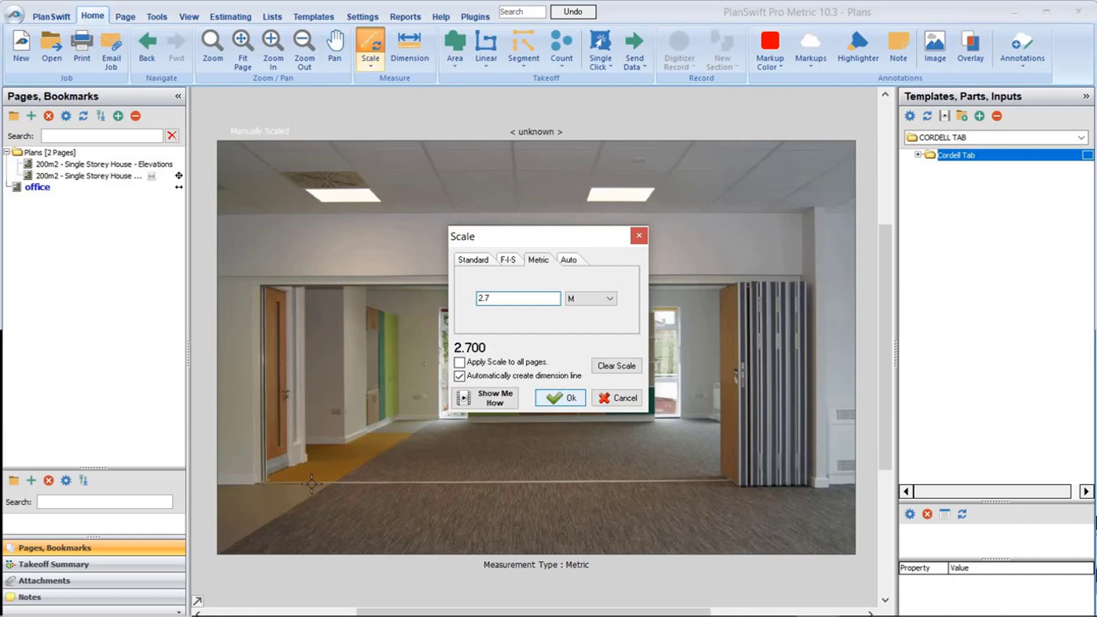
{"action": "left_click", "coordinate": [249, 484]}
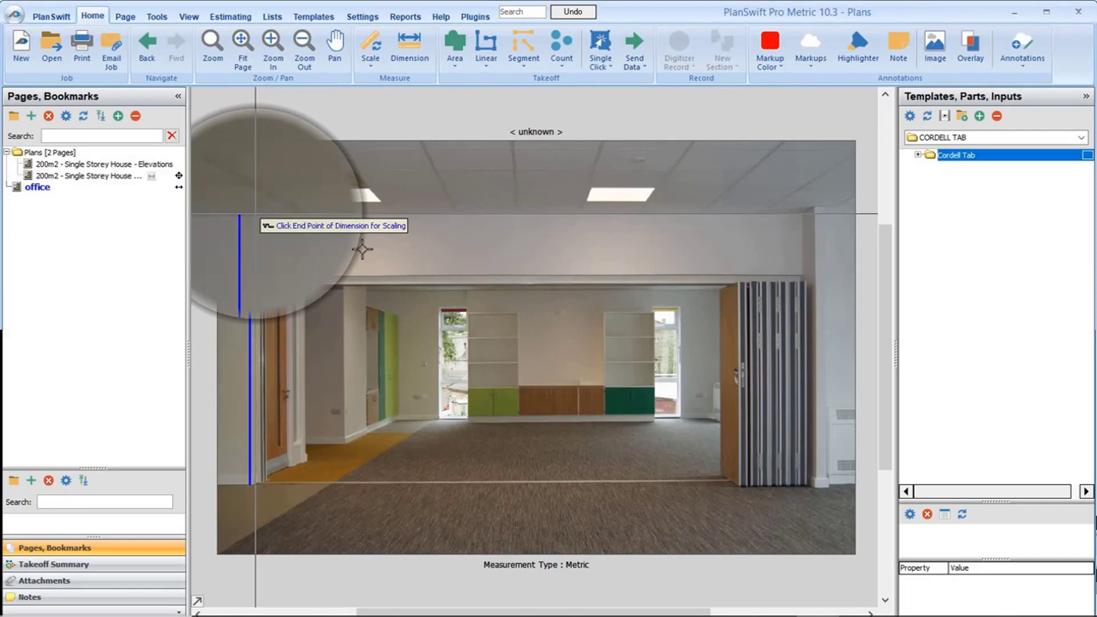
{"action": "left_click", "coordinate": [255, 216]}
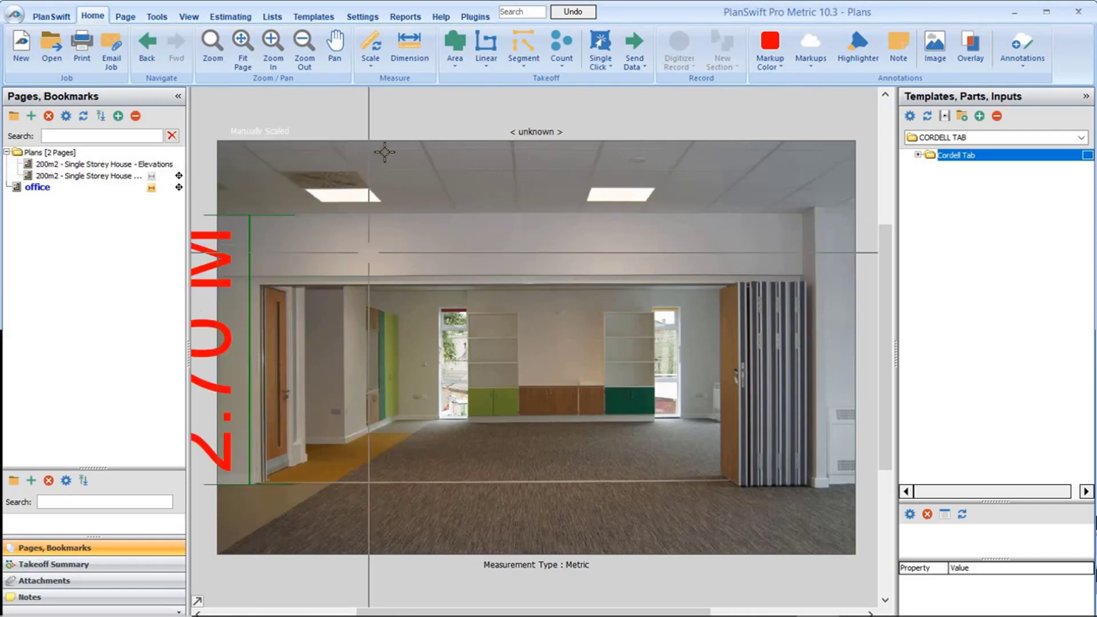
Add a second 6.00 M scale reference across the room's width.
{"action": "left_click", "coordinate": [371, 50]}
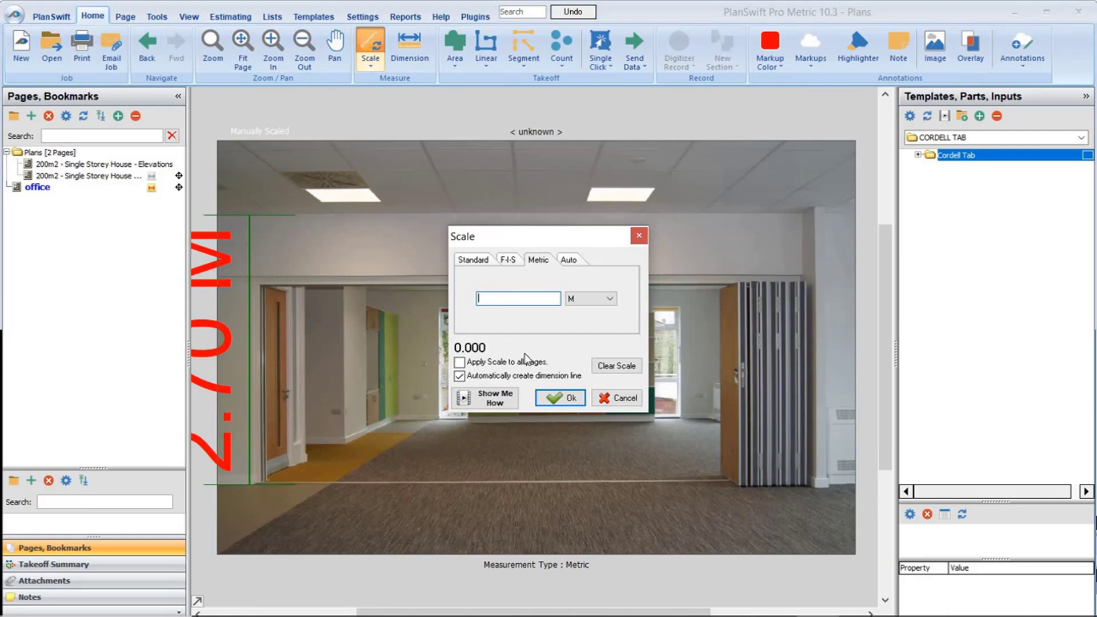
{"action": "type", "text": "2.7"}
{"action": "left_click", "coordinate": [560, 397]}
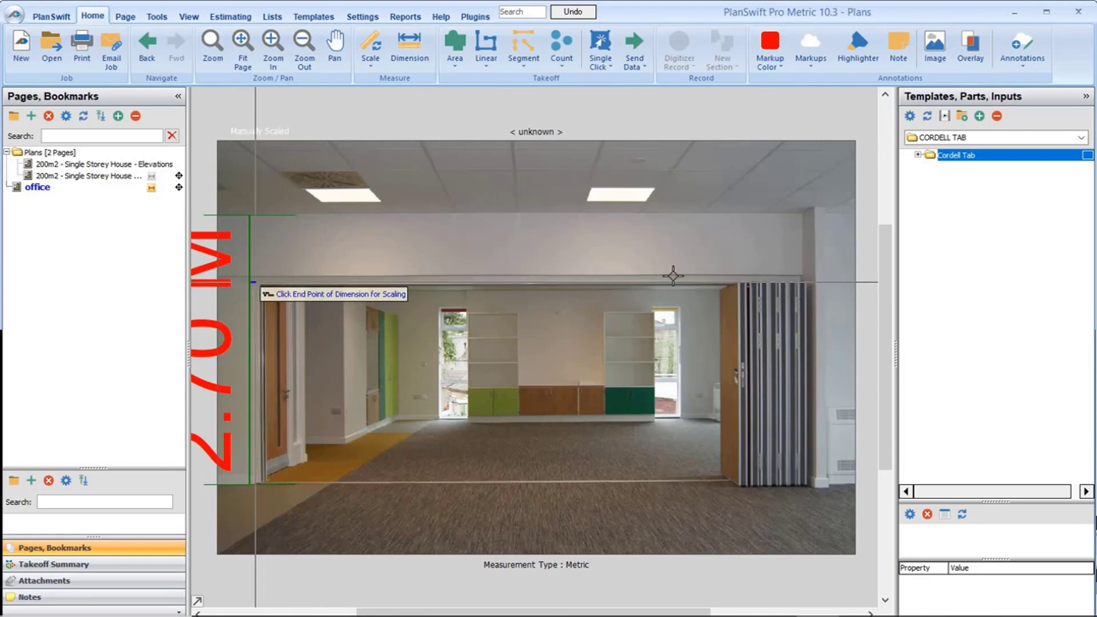
{"action": "left_click", "coordinate": [250, 281]}
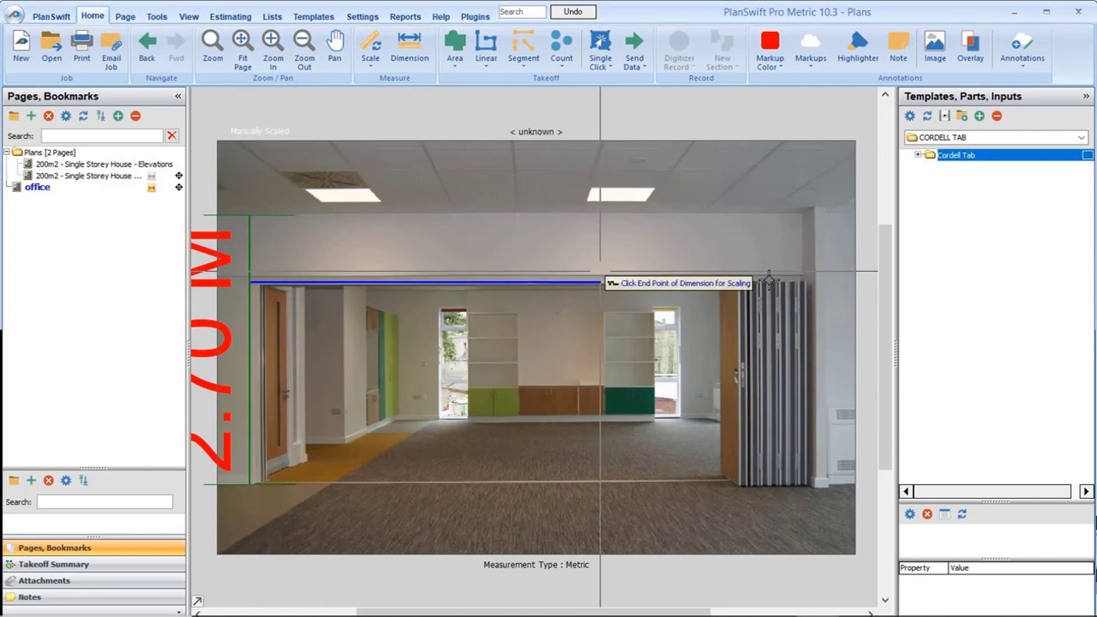
{"action": "left_click", "coordinate": [802, 281]}
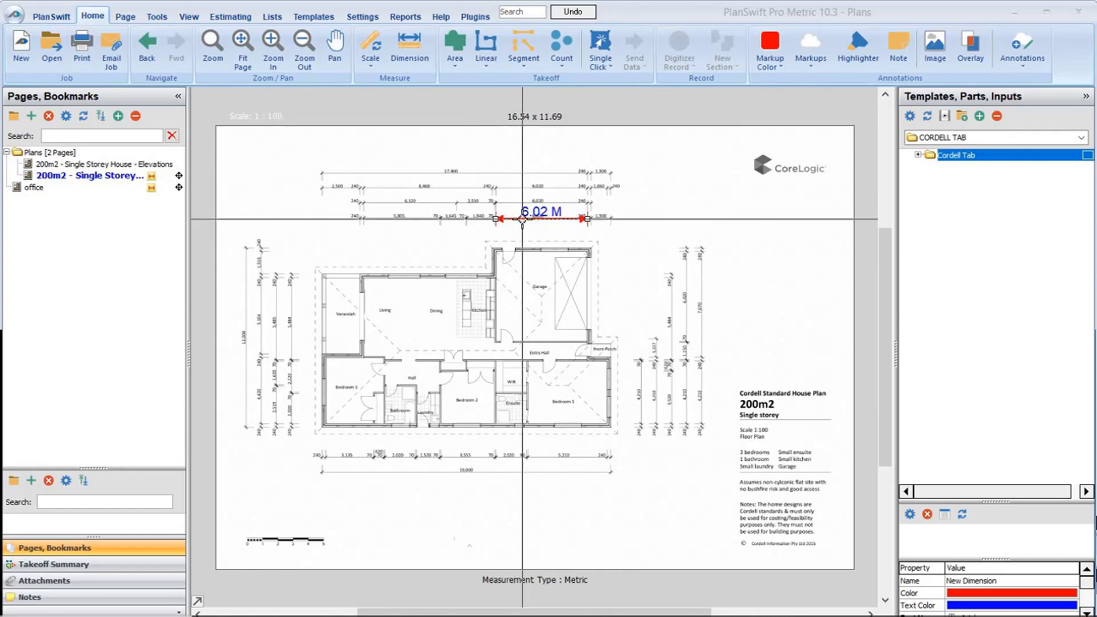
Turn on Hide Dimensions in the View options so the 6.02 M dimension disappears.
{"action": "left_click", "coordinate": [187, 18]}
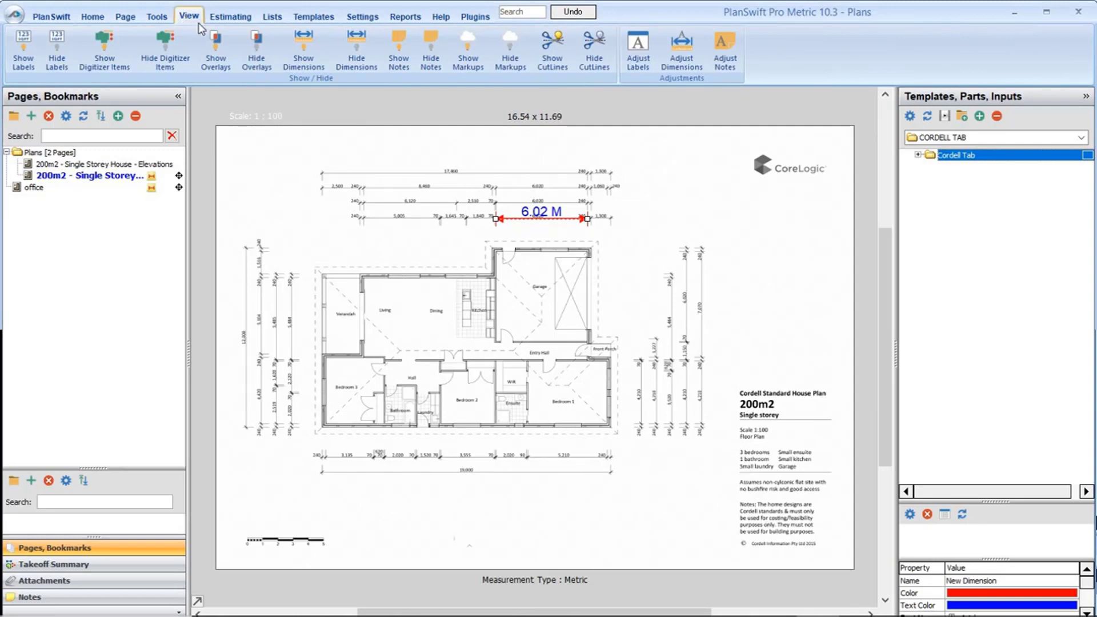
{"action": "left_click", "coordinate": [362, 54]}
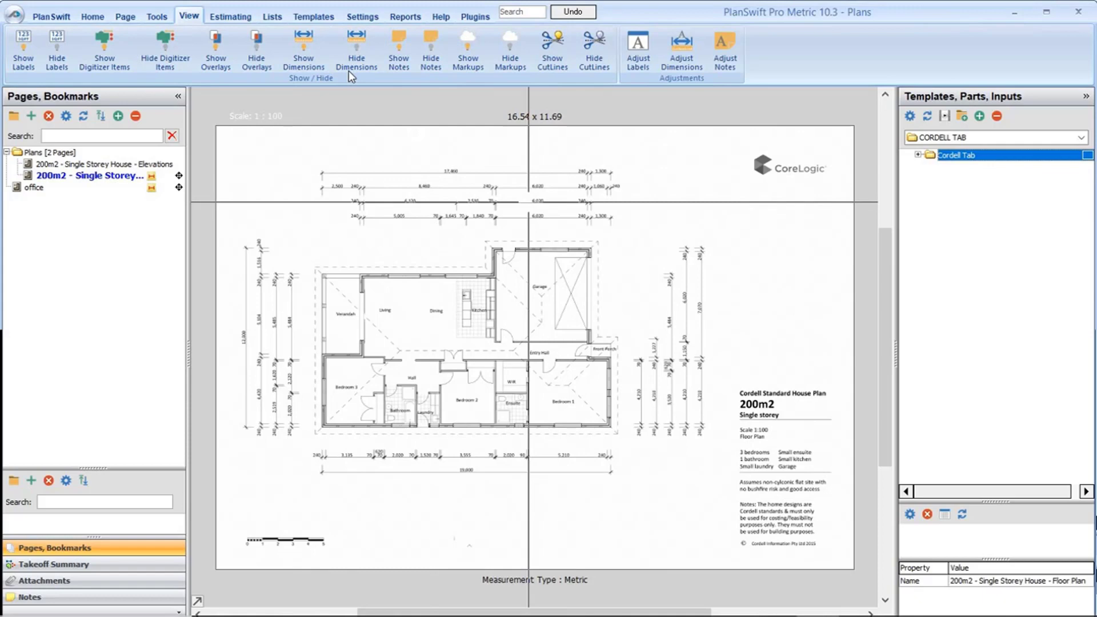
Expand Cordell Tab > ELEMENTS > TOTAL FLOOR AREAS in the Templates panel.
{"action": "left_click", "coordinate": [105, 19]}
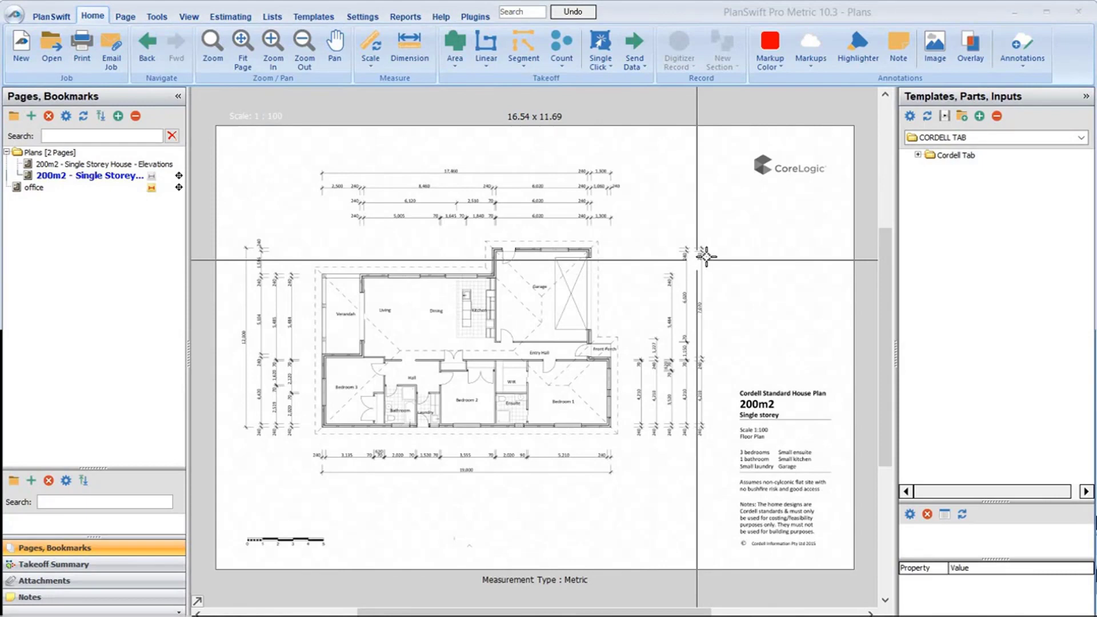
{"action": "left_click", "coordinate": [918, 156]}
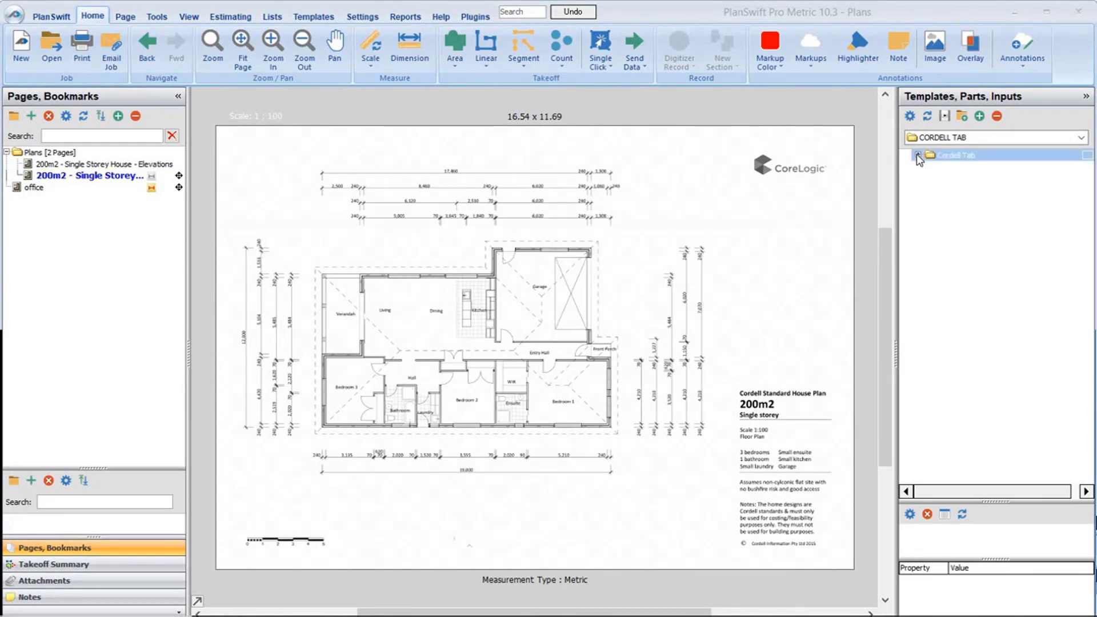
{"action": "left_click", "coordinate": [931, 169]}
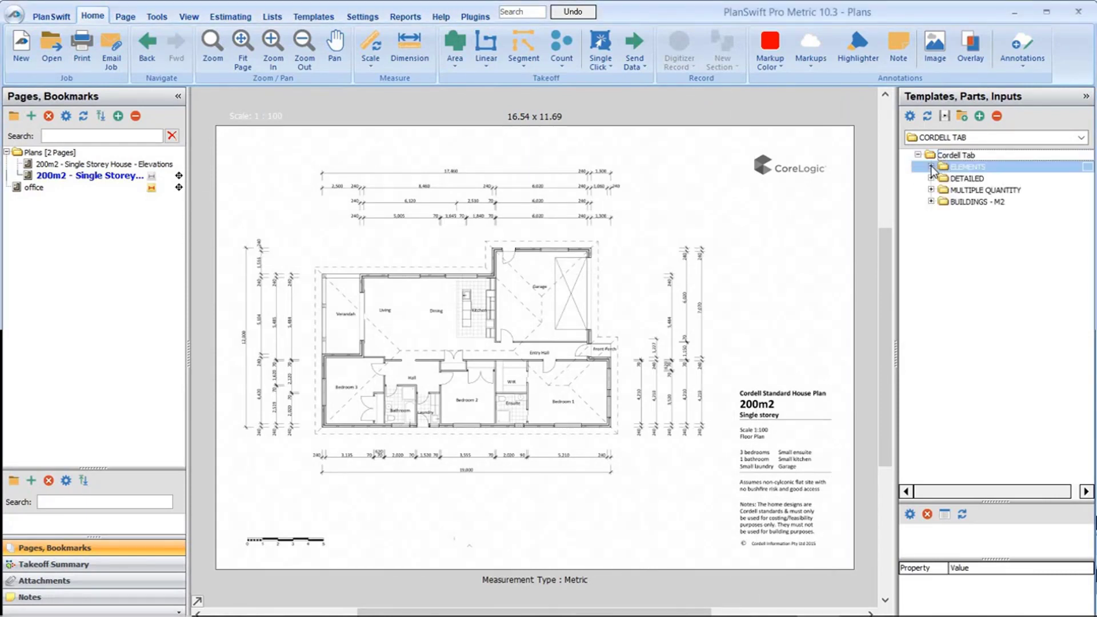
{"action": "left_click", "coordinate": [931, 168]}
{"action": "left_click", "coordinate": [944, 178]}
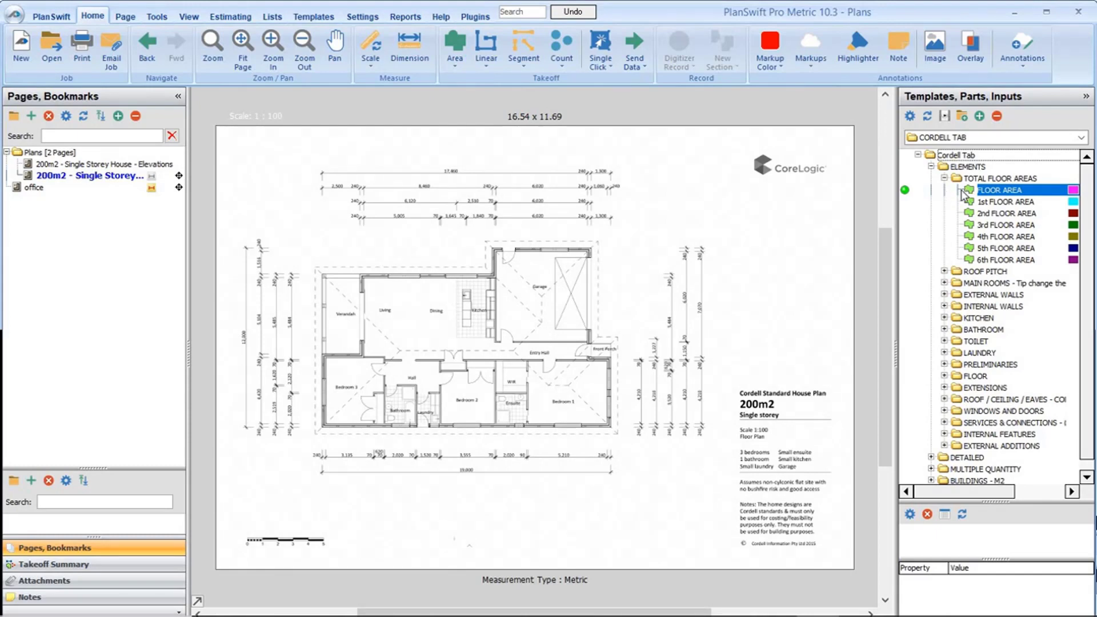
Inspect the Area, Linear, Segment and Count takeoff tools on the Home ribbon.
{"action": "left_click", "coordinate": [459, 53]}
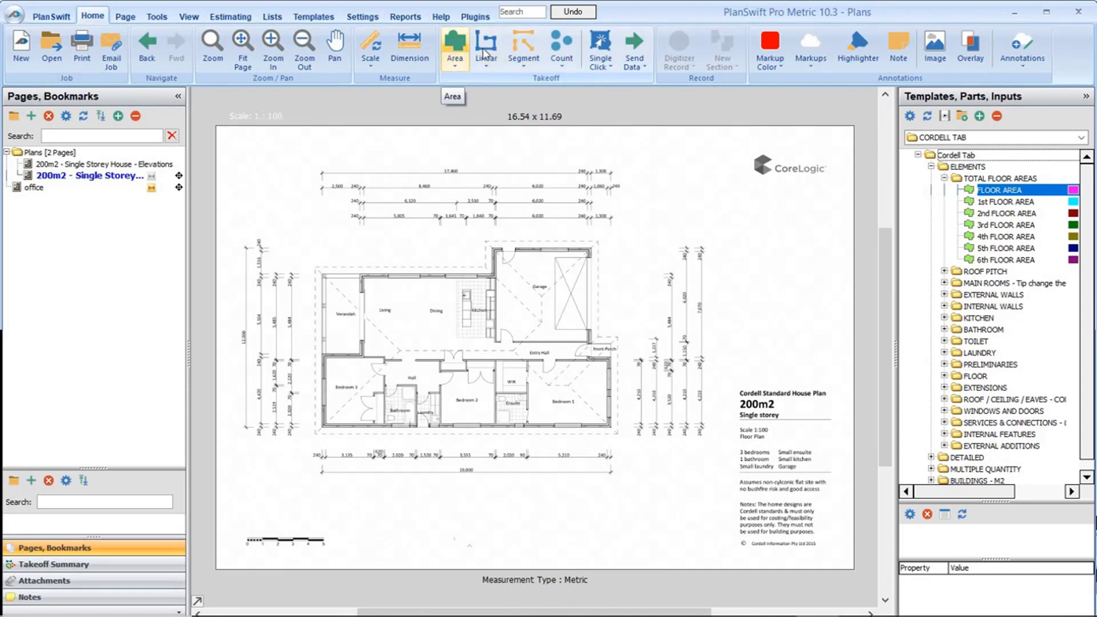
{"action": "left_click", "coordinate": [484, 53]}
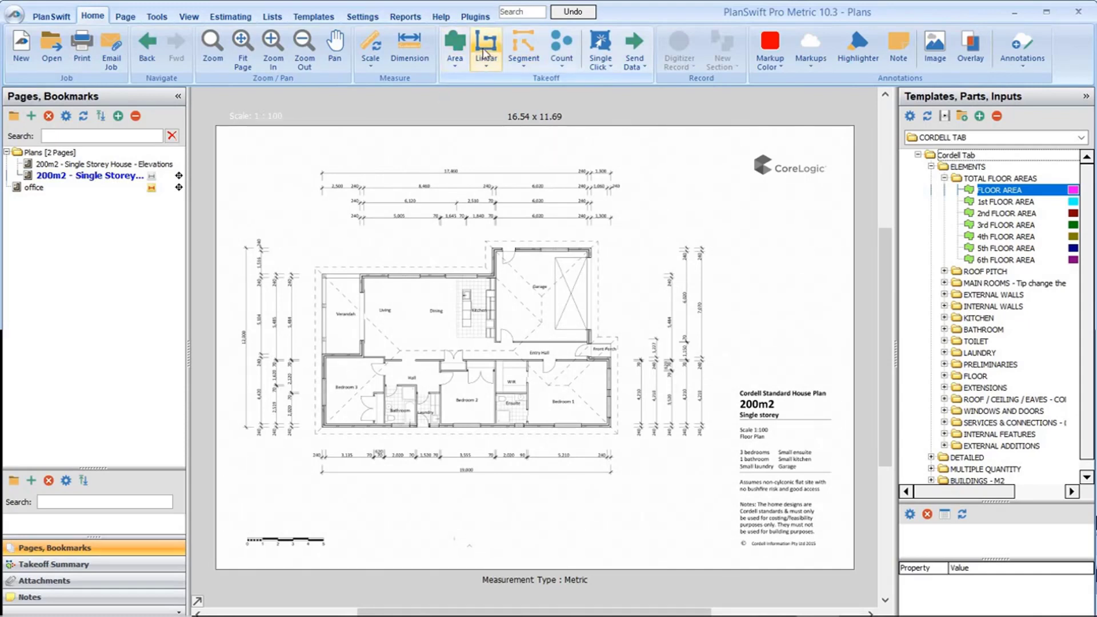
{"action": "left_click", "coordinate": [525, 59]}
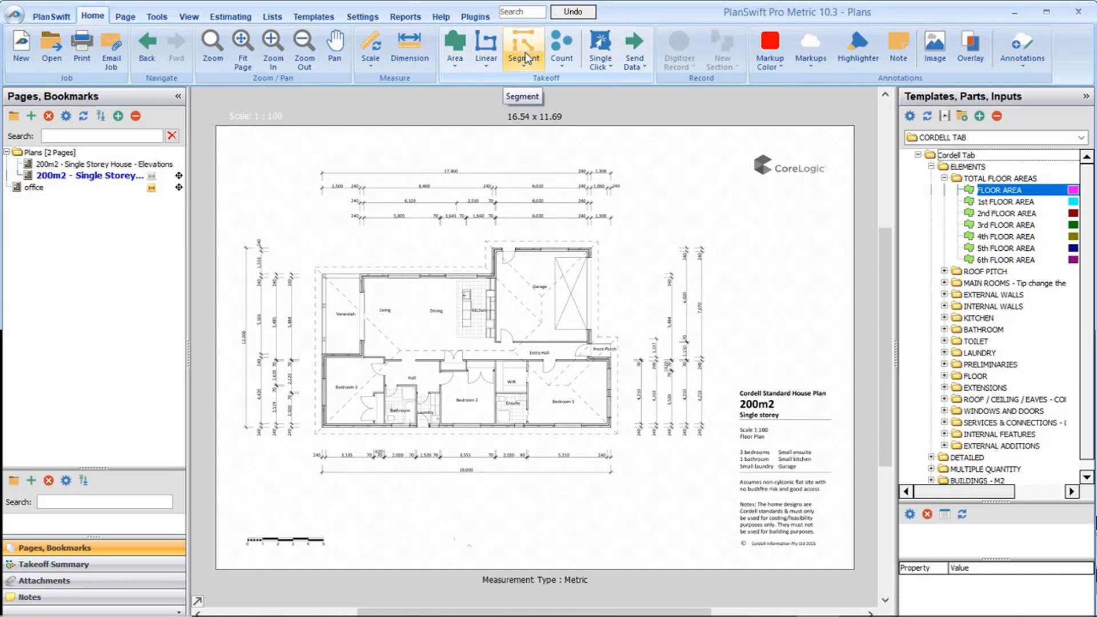
{"action": "left_click", "coordinate": [558, 54]}
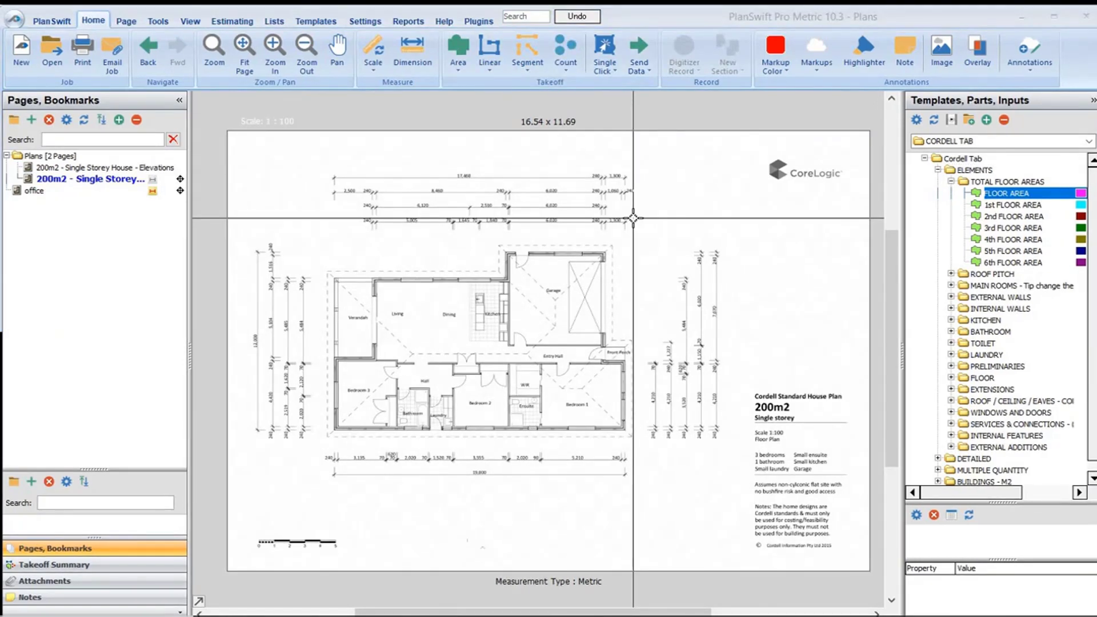
Add the FLOOR AREA template to the floor plan page and start recording its area.
{"action": "double_click", "coordinate": [913, 195]}
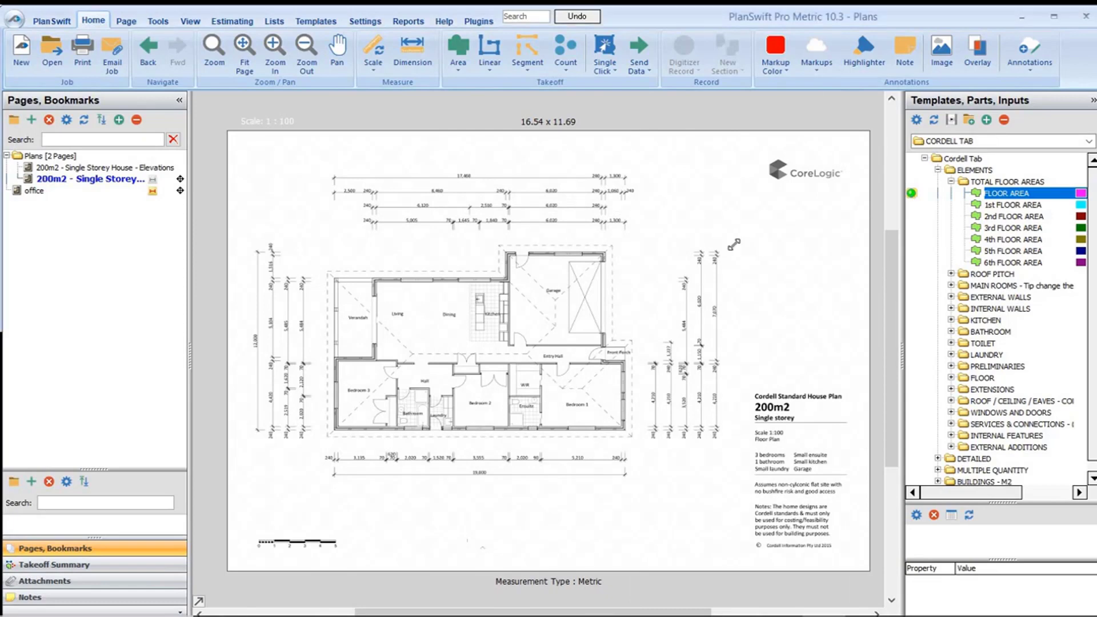
{"action": "left_click", "coordinate": [490, 290]}
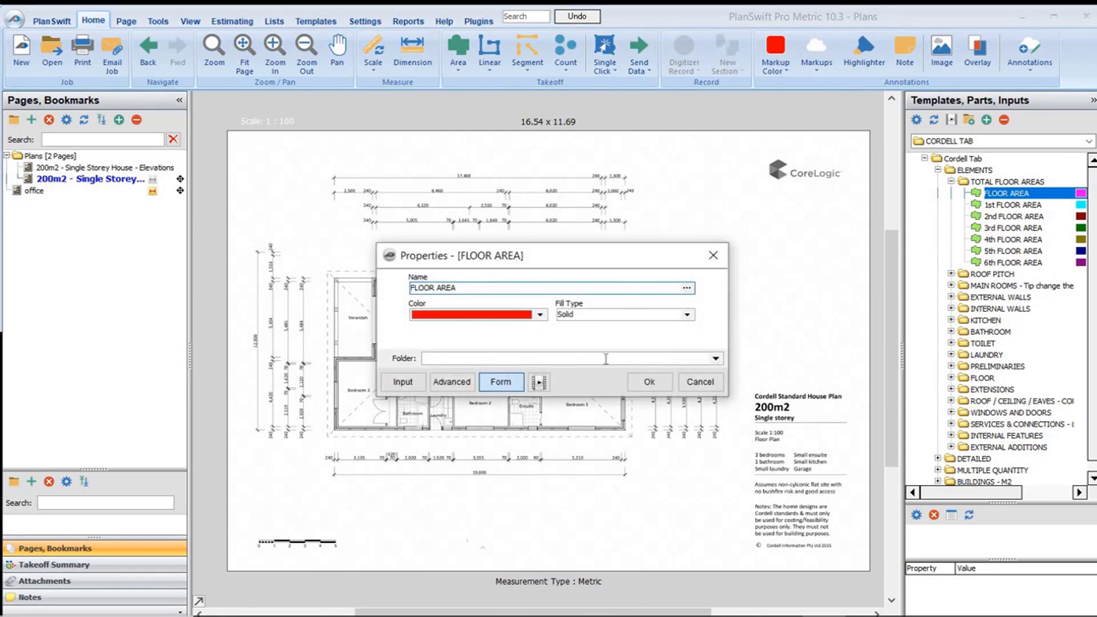
{"action": "left_click", "coordinate": [640, 387]}
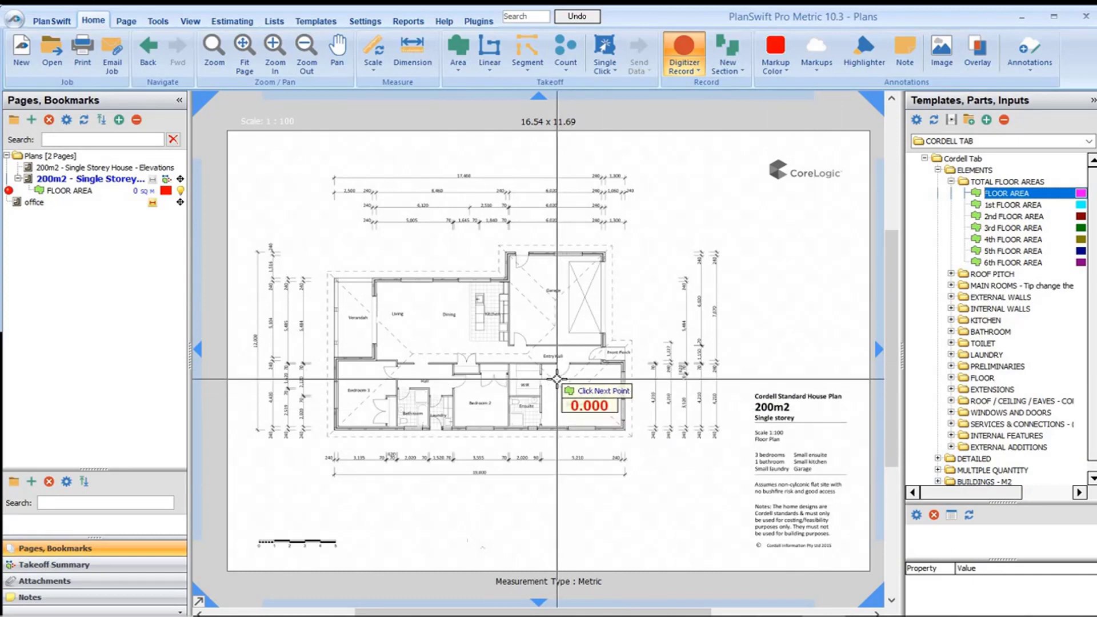
Trace the floor outline from the lower-right corner, along the left wall and verandah step, to the living area.
{"action": "scroll", "coordinate": [557, 379], "scroll_direction": "up", "scroll_amount": 3}
{"action": "scroll", "coordinate": [657, 362], "scroll_direction": "down", "scroll_amount": 3}
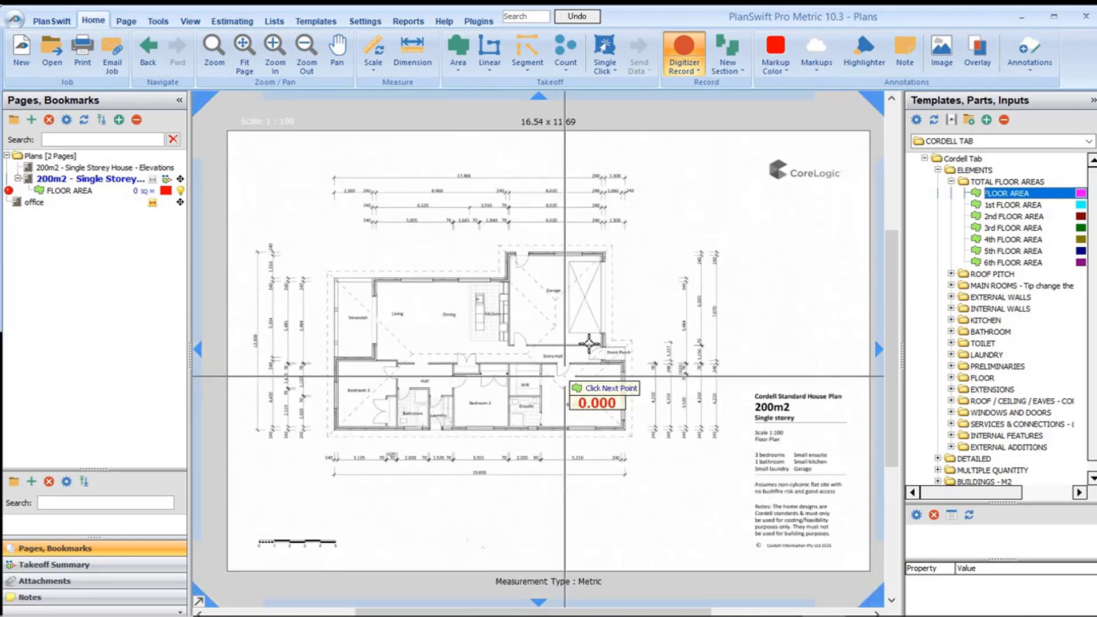
{"action": "left_click", "coordinate": [623, 430]}
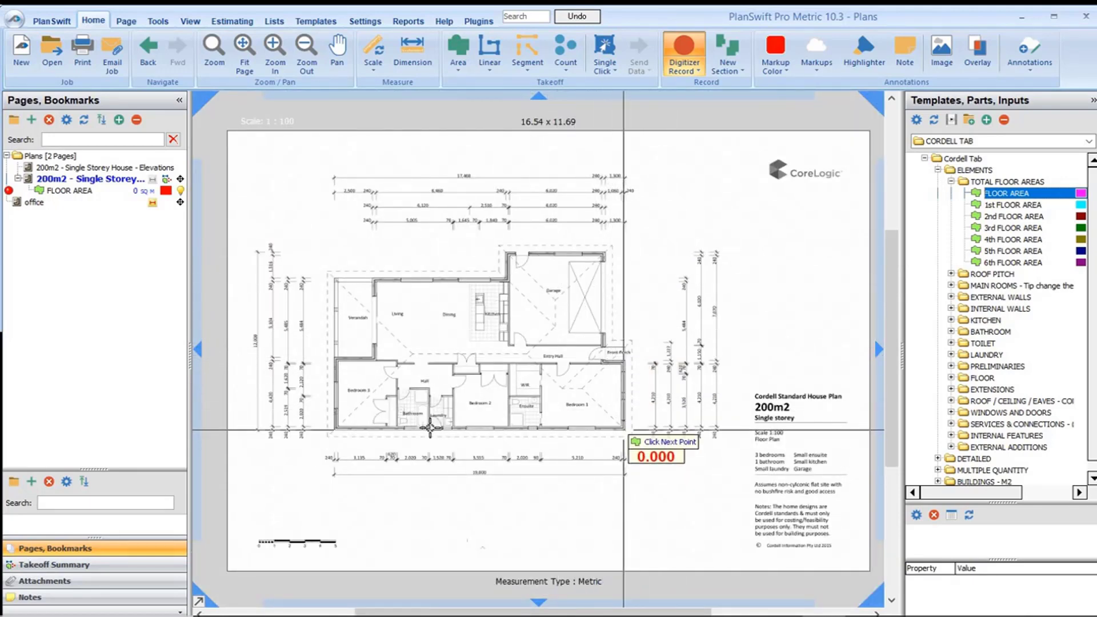
{"action": "left_click", "coordinate": [335, 430]}
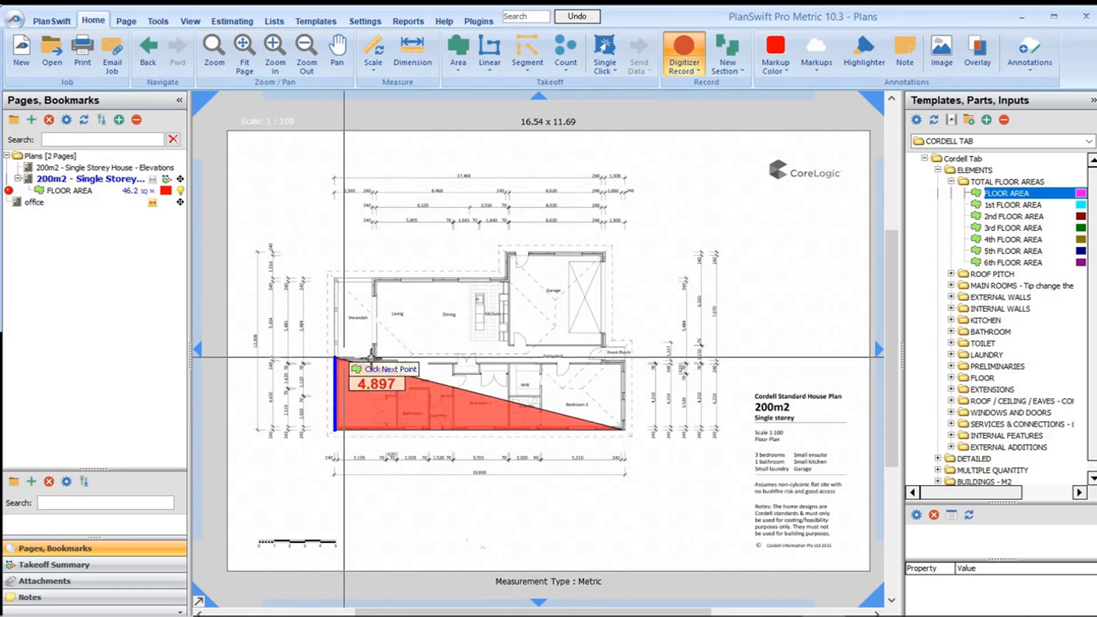
{"action": "left_click", "coordinate": [344, 360]}
{"action": "left_click", "coordinate": [372, 358]}
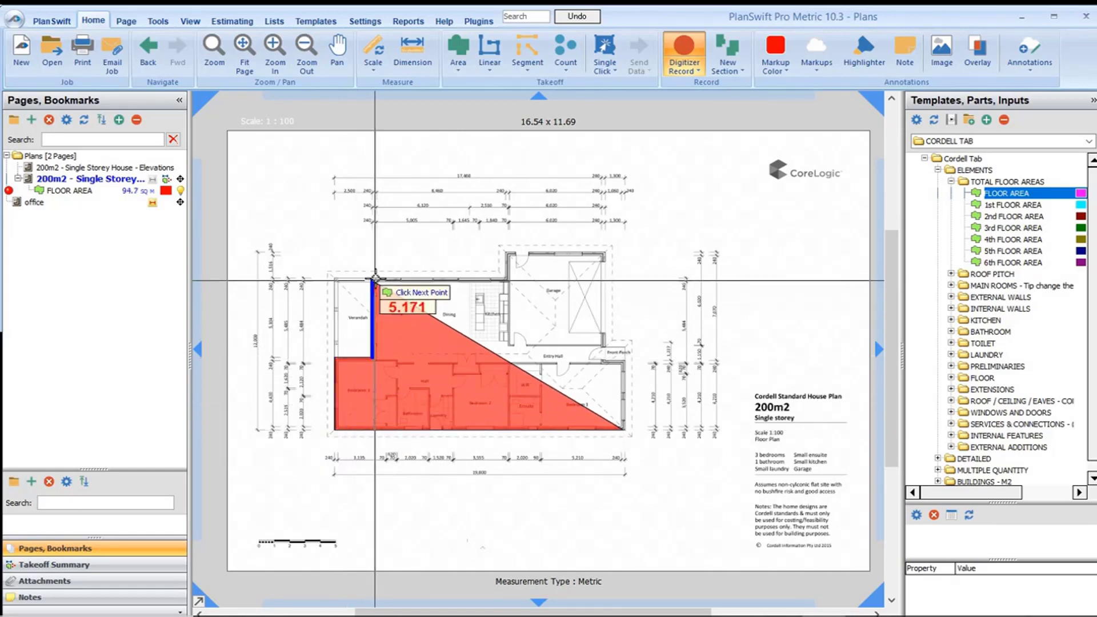
{"action": "left_click", "coordinate": [373, 278]}
Complete the outline around the dining, garage and Entry Porch corners and stop, giving 184.5 sq m.
{"action": "left_click", "coordinate": [507, 253]}
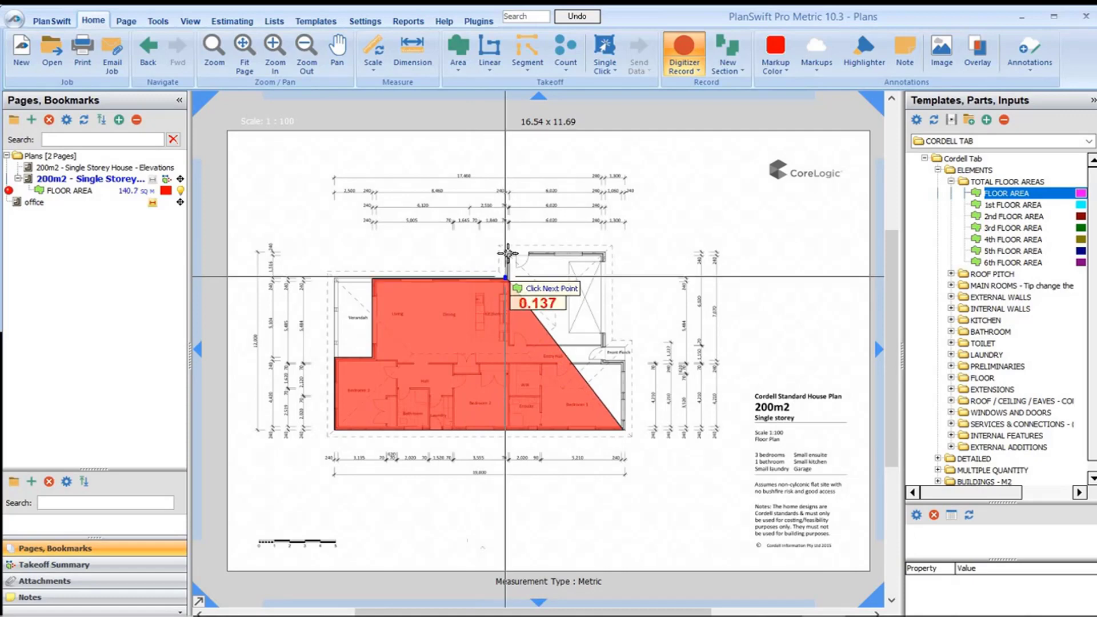
{"action": "left_click", "coordinate": [597, 251]}
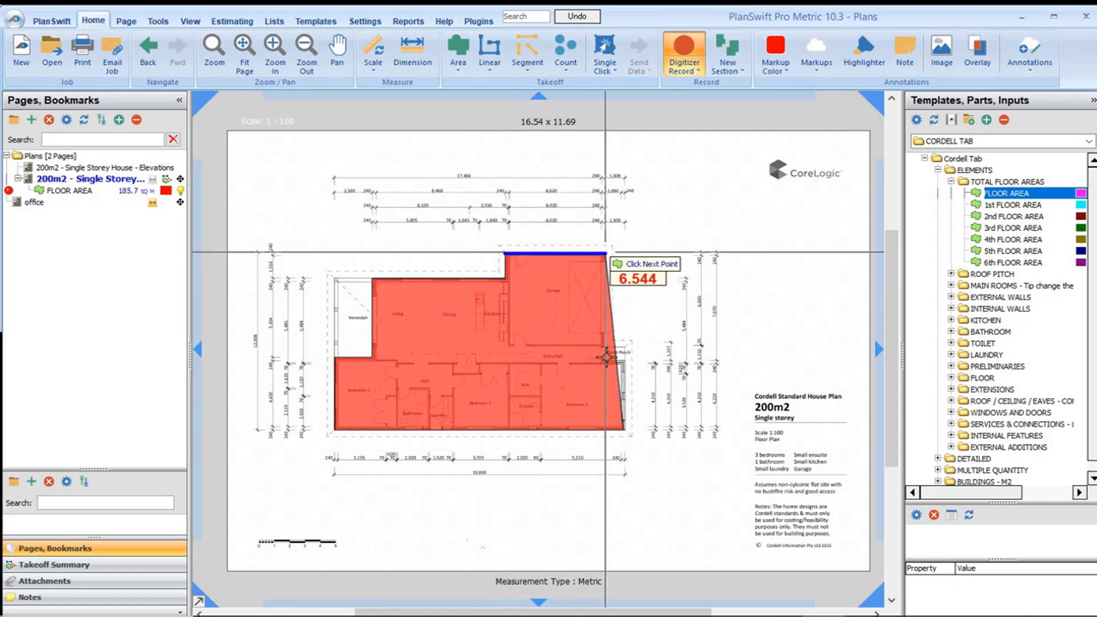
{"action": "left_click", "coordinate": [606, 251]}
{"action": "left_click", "coordinate": [605, 358]}
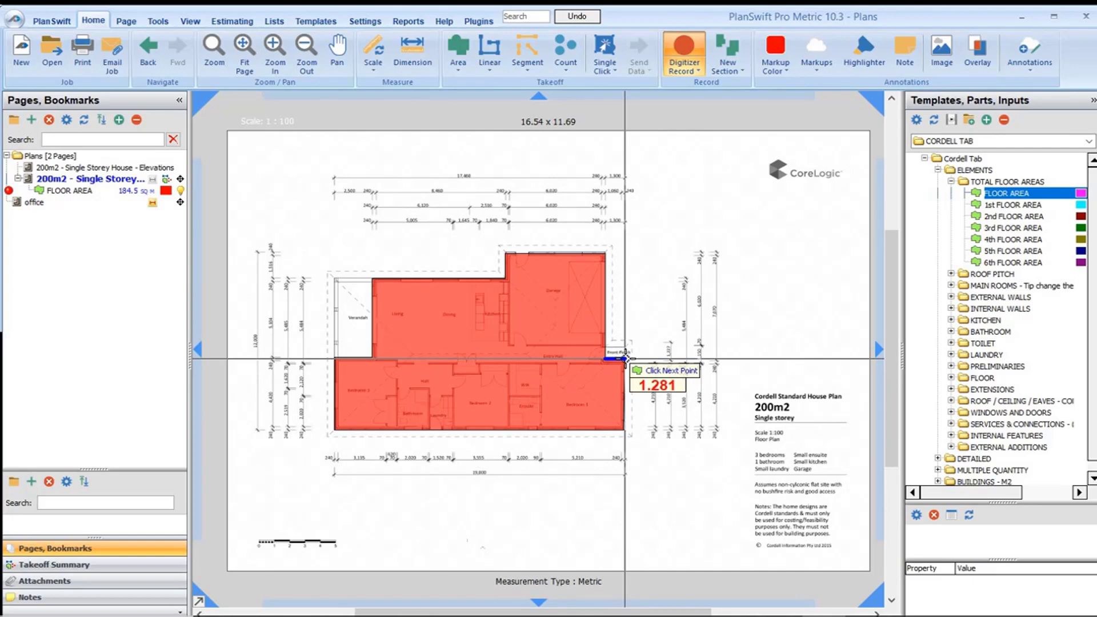
{"action": "left_click", "coordinate": [626, 358]}
{"action": "right_click", "coordinate": [625, 360]}
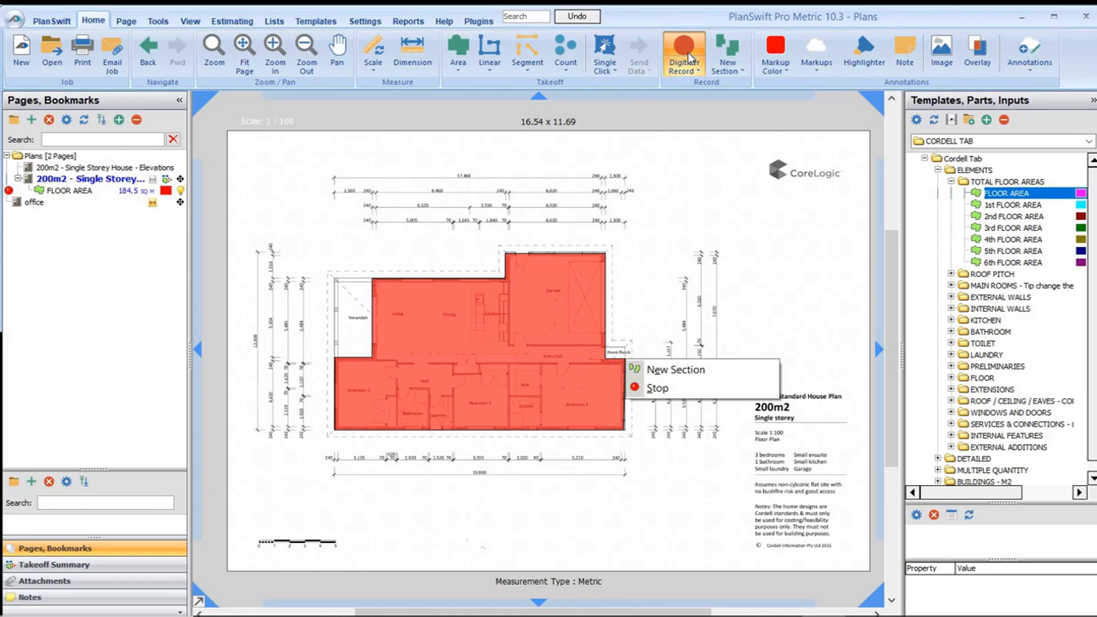
{"action": "left_click", "coordinate": [651, 389]}
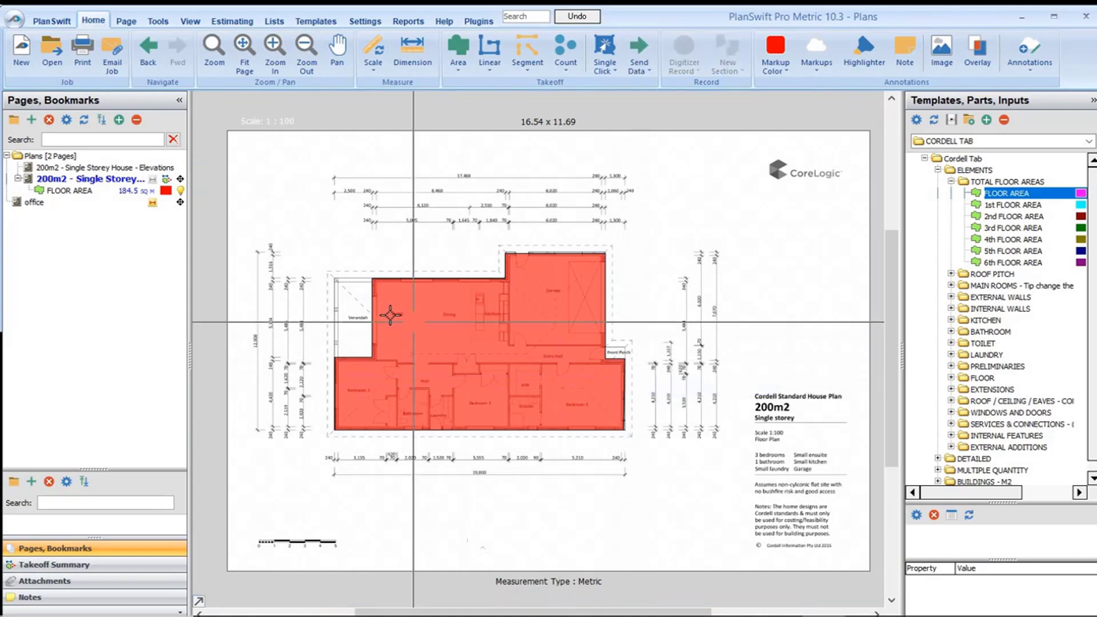
With FLOOR AREA selected, collapse all Cordell template folders and switch to the Templates view.
{"action": "left_click", "coordinate": [110, 193]}
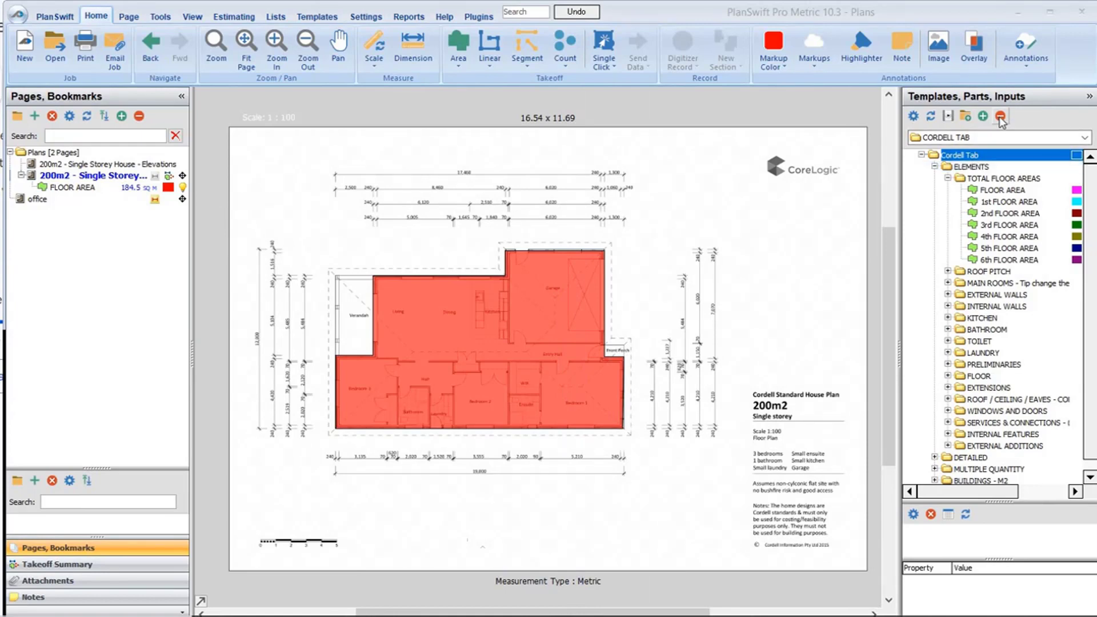
{"action": "left_click", "coordinate": [1000, 118]}
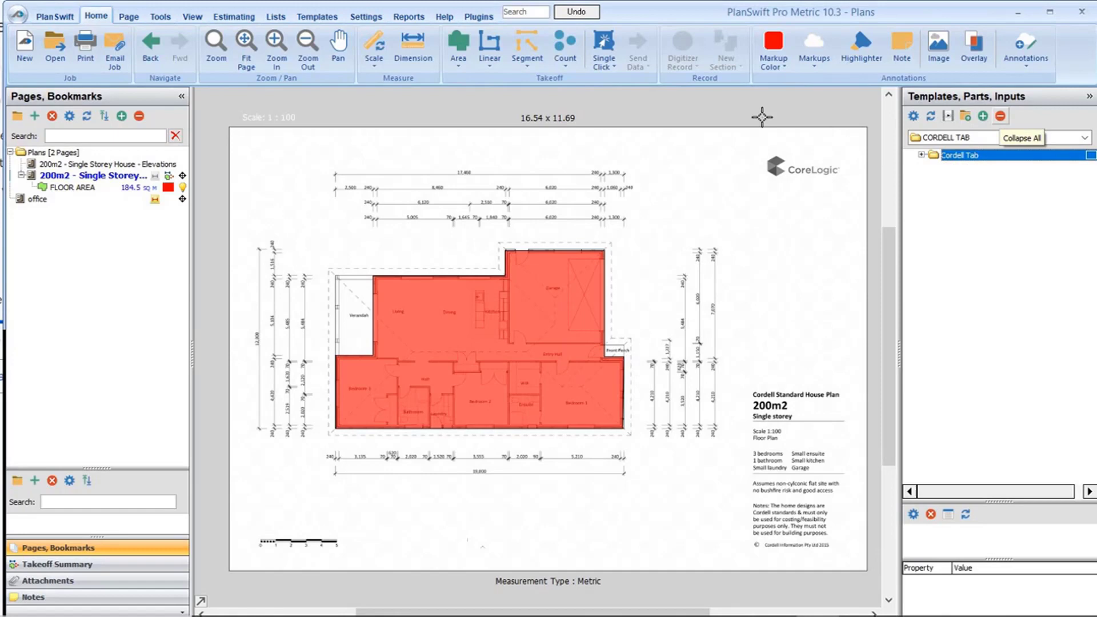
{"action": "left_click", "coordinate": [309, 19]}
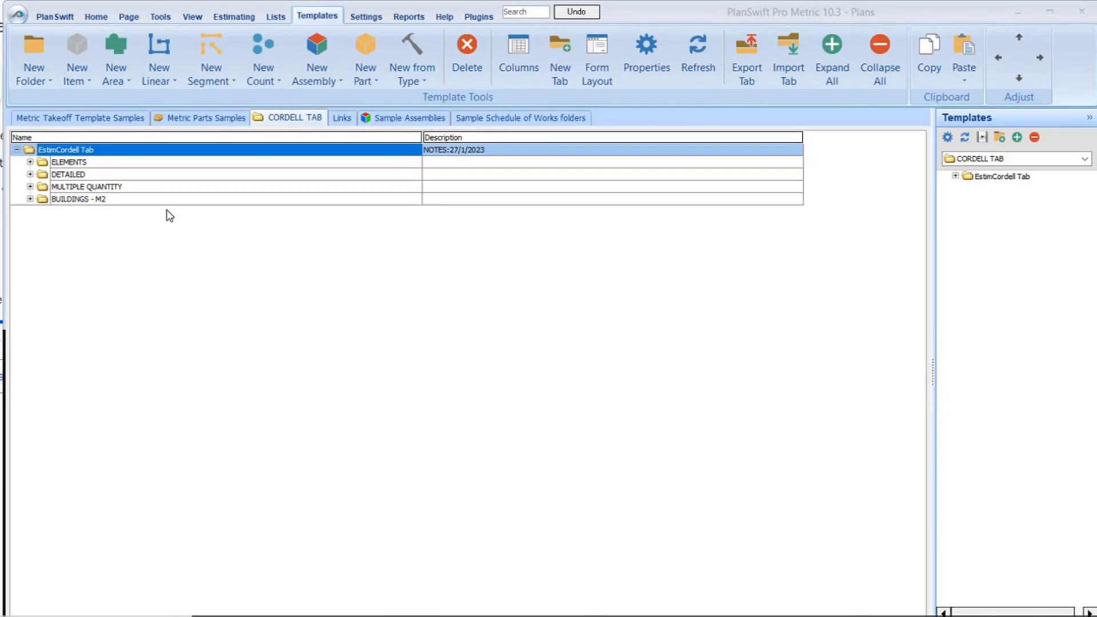
{"action": "left_click", "coordinate": [30, 162]}
{"action": "left_click", "coordinate": [44, 174]}
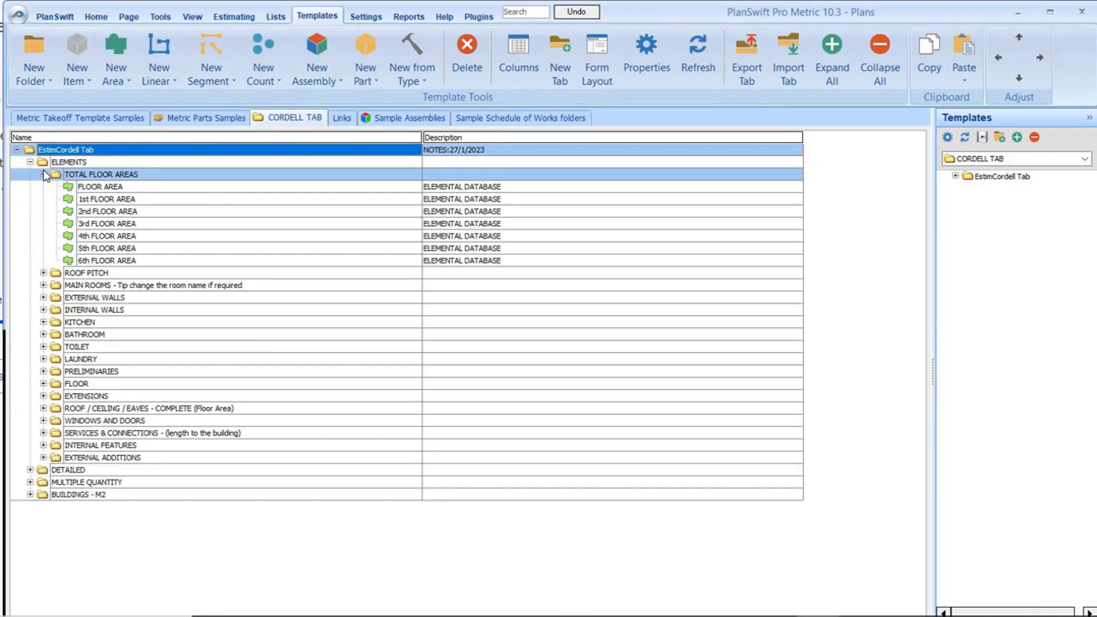
{"action": "left_click", "coordinate": [43, 174]}
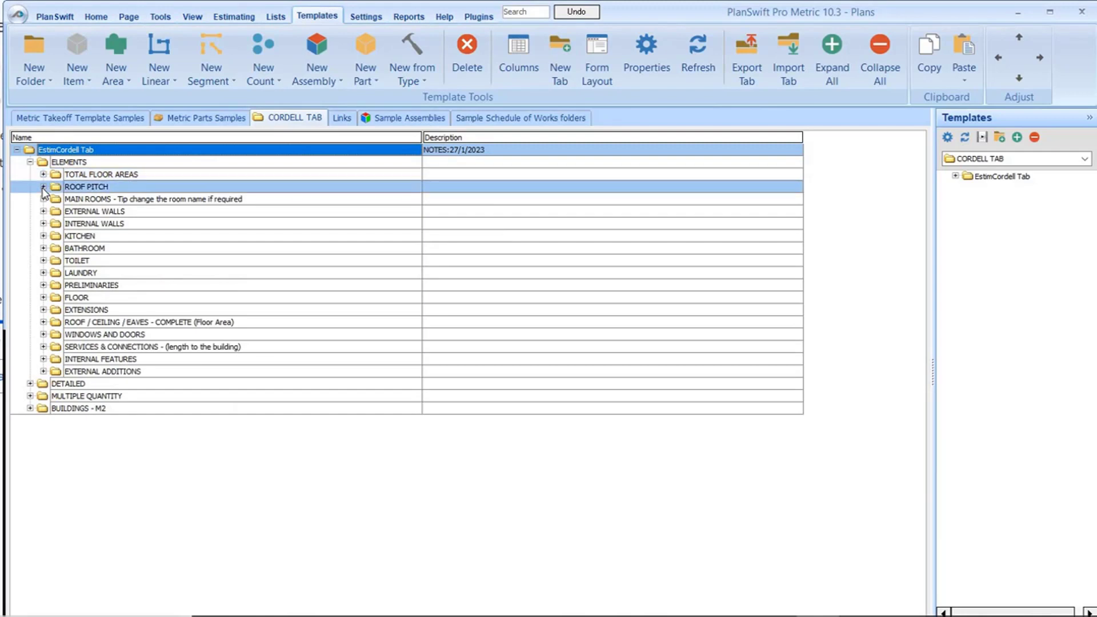
{"action": "left_click", "coordinate": [43, 187]}
{"action": "left_click", "coordinate": [43, 186]}
{"action": "left_click", "coordinate": [44, 211]}
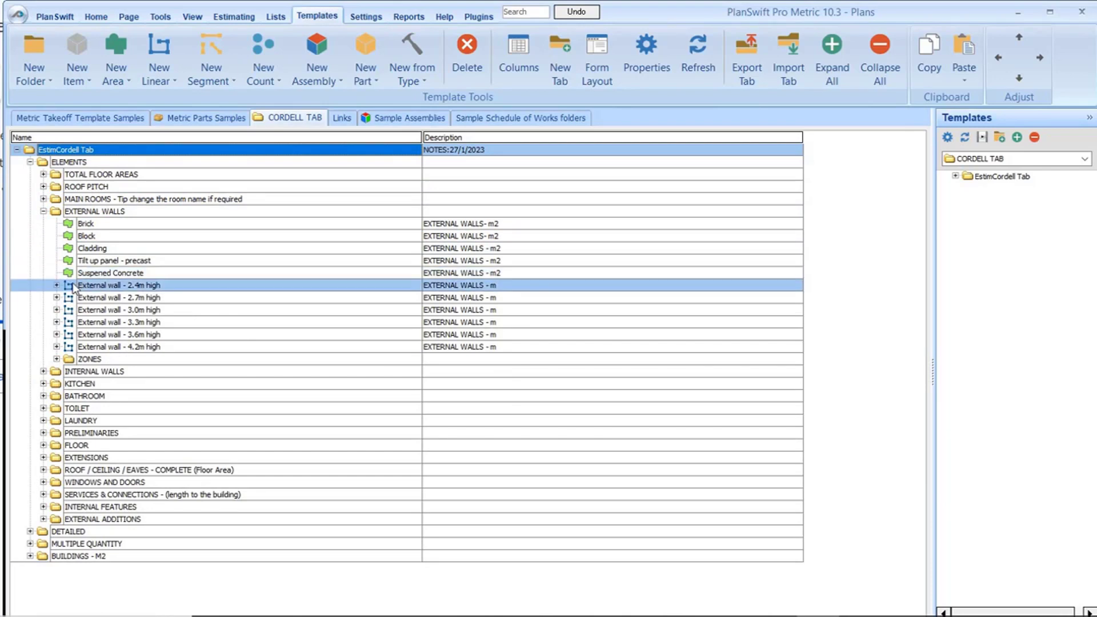
{"action": "left_click", "coordinate": [57, 285]}
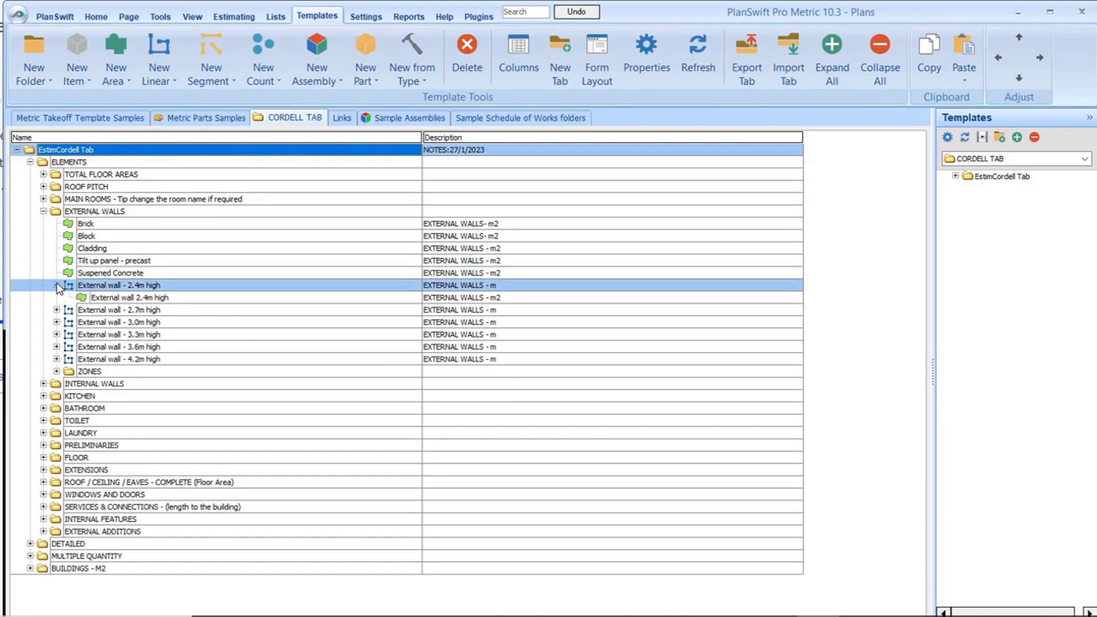
{"action": "left_click", "coordinate": [44, 211]}
{"action": "left_click", "coordinate": [43, 223]}
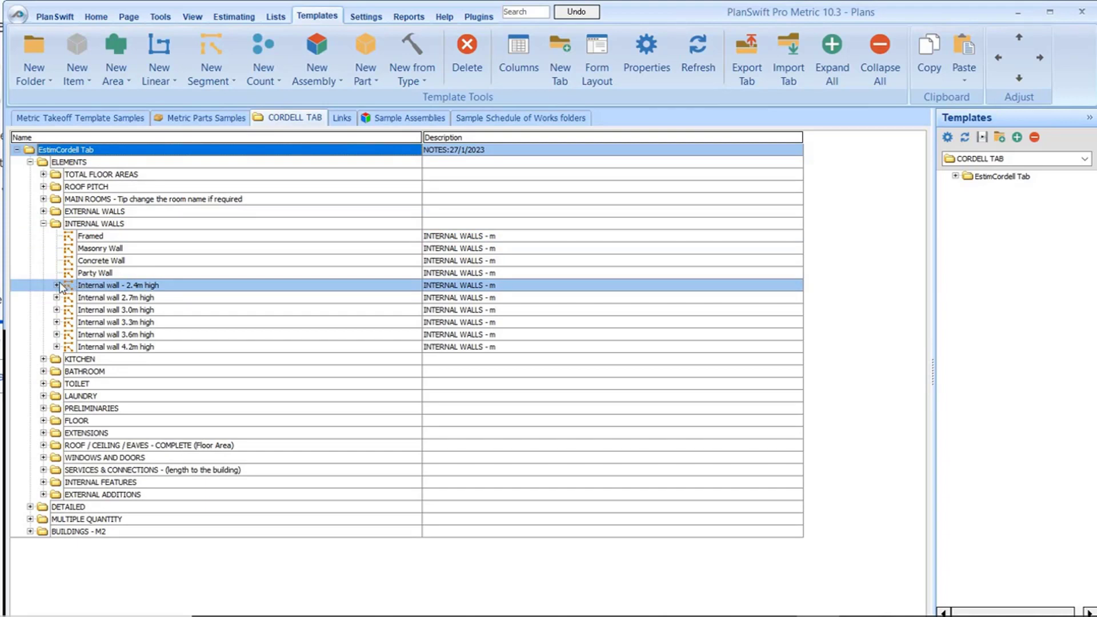
{"action": "left_click", "coordinate": [56, 285]}
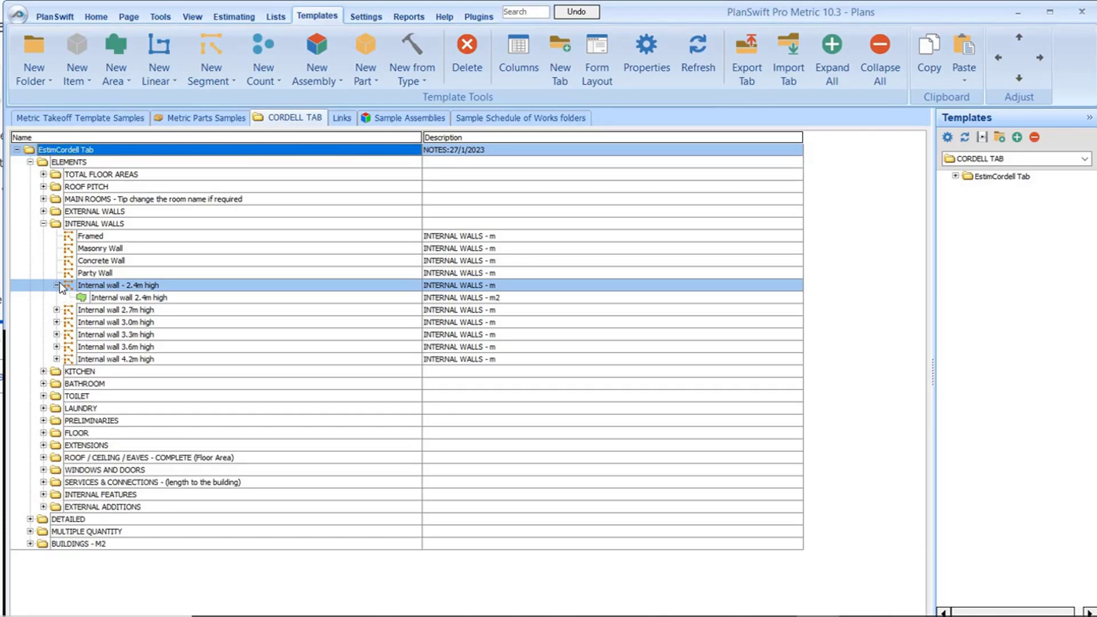
{"action": "left_click", "coordinate": [44, 223]}
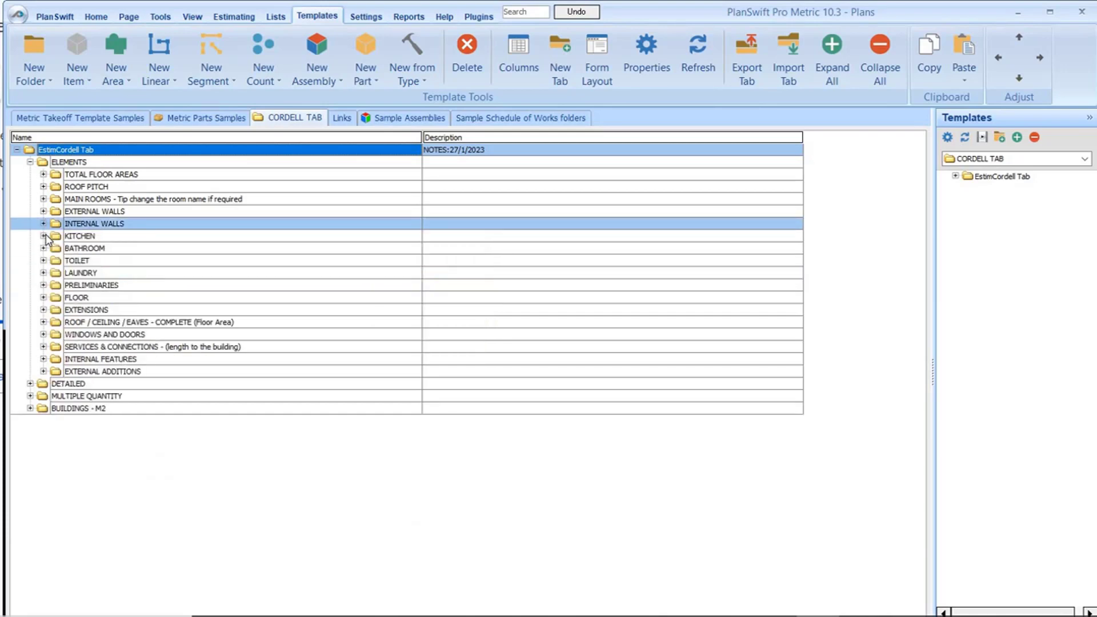
{"action": "left_click", "coordinate": [44, 236]}
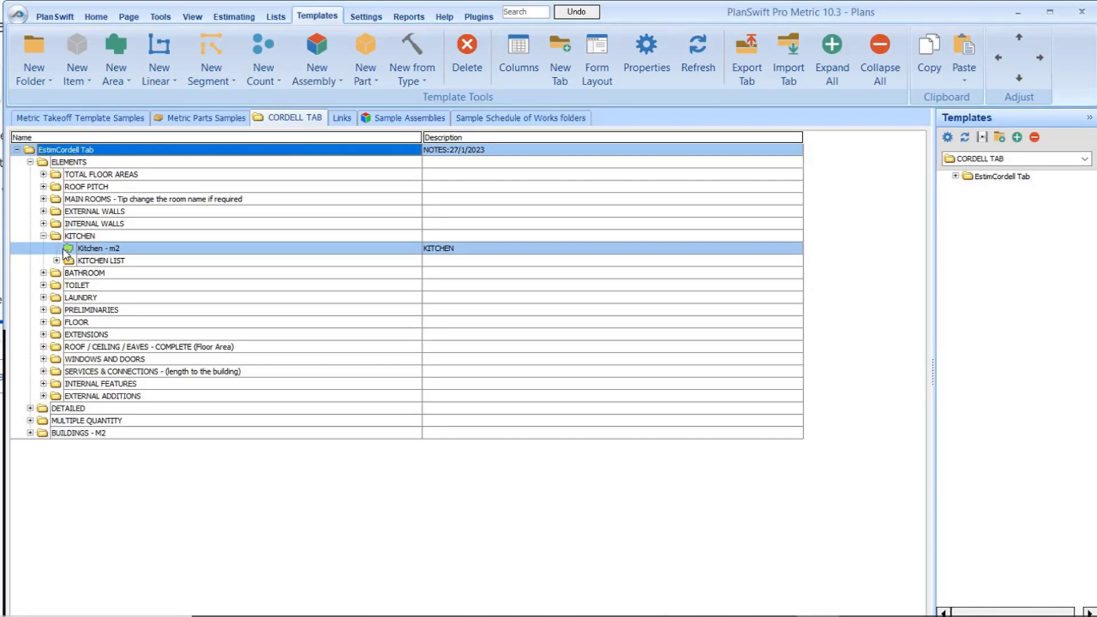
{"action": "left_click", "coordinate": [56, 260]}
{"action": "left_click", "coordinate": [111, 285]}
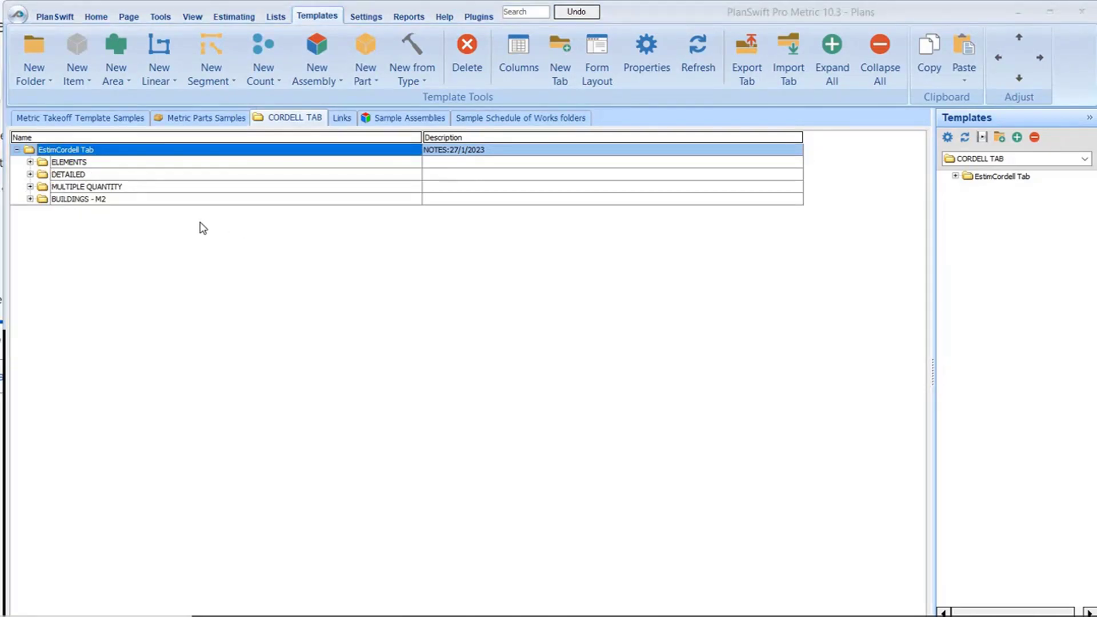
{"action": "left_click", "coordinate": [30, 174]}
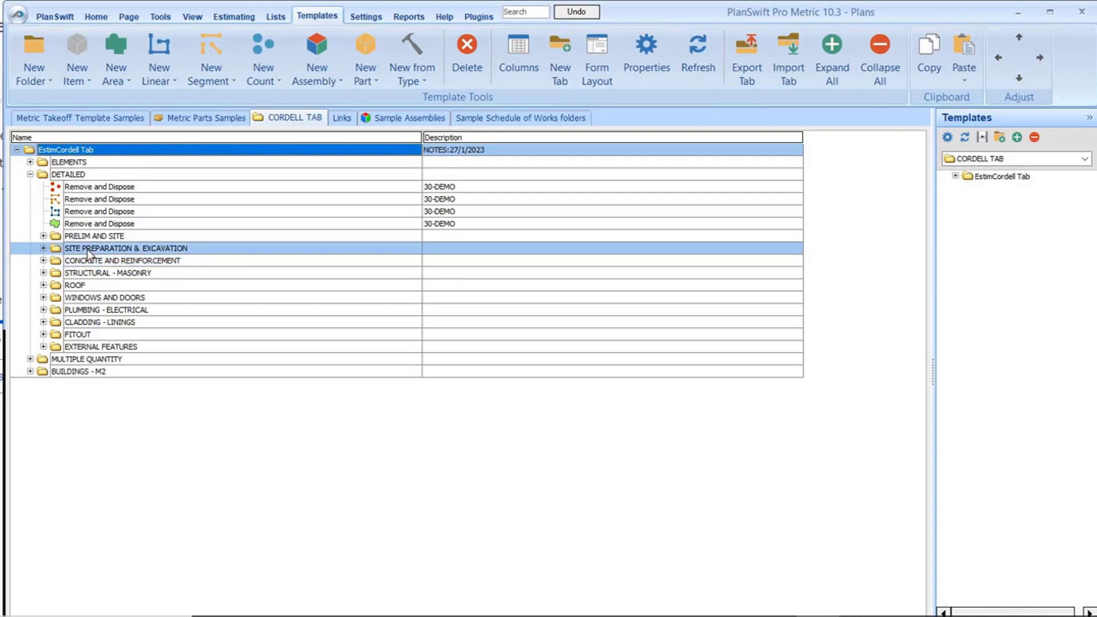
{"action": "left_click", "coordinate": [29, 174]}
{"action": "left_click", "coordinate": [29, 186]}
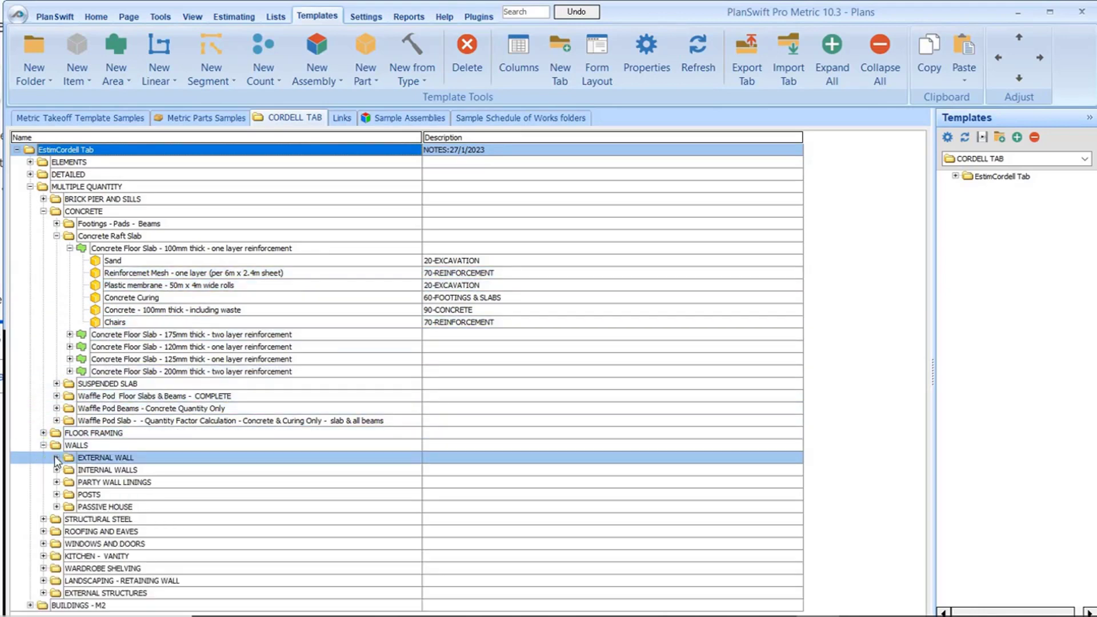
{"action": "left_click", "coordinate": [56, 457]}
{"action": "left_click", "coordinate": [70, 470]}
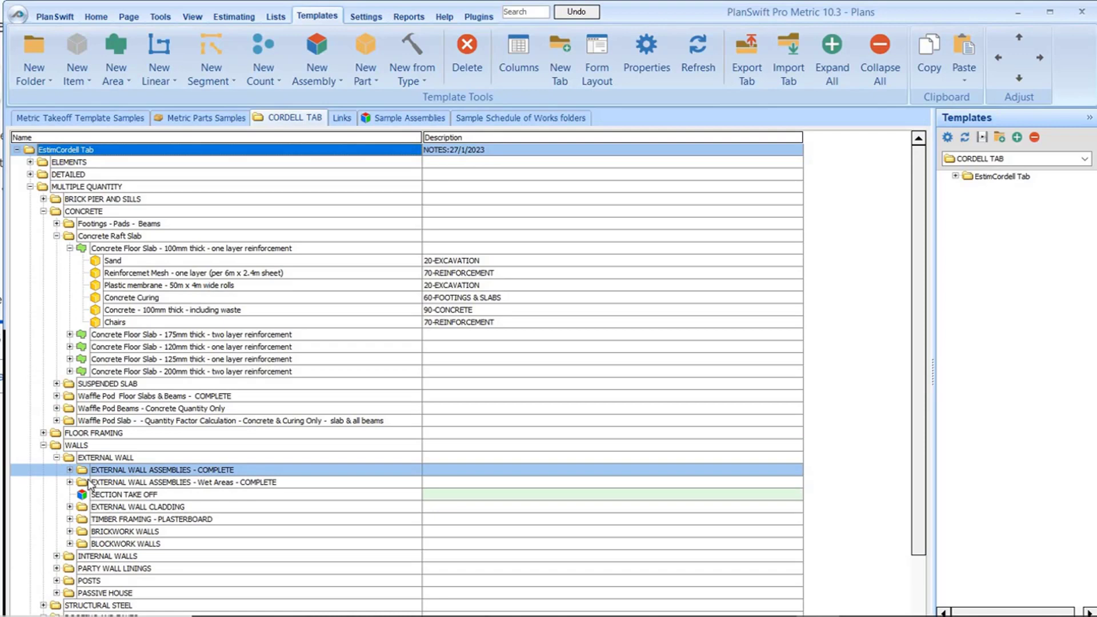
{"action": "left_click", "coordinate": [82, 482]}
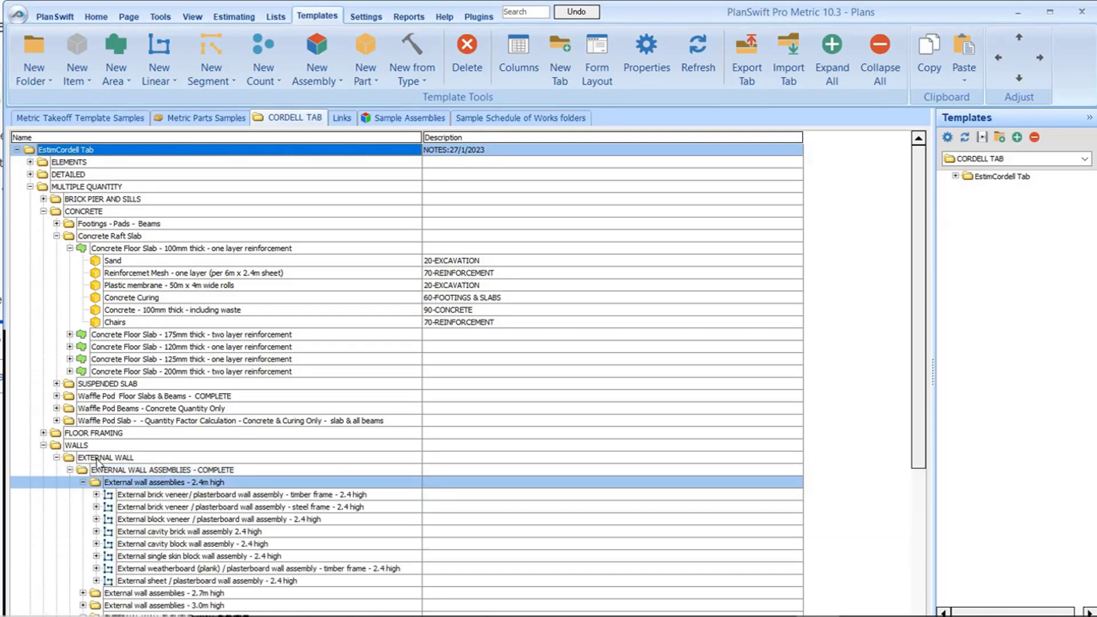
{"action": "scroll", "coordinate": [94, 472], "scroll_direction": "down", "scroll_amount": 1}
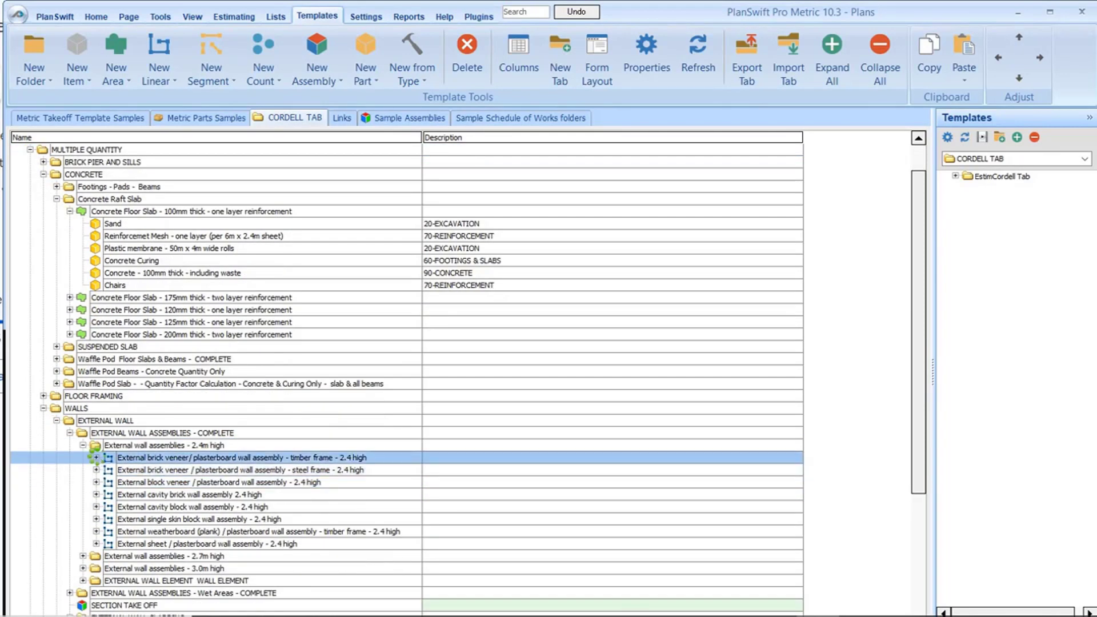
{"action": "left_click", "coordinate": [96, 458]}
{"action": "scroll", "coordinate": [145, 477], "scroll_direction": "down", "scroll_amount": 1}
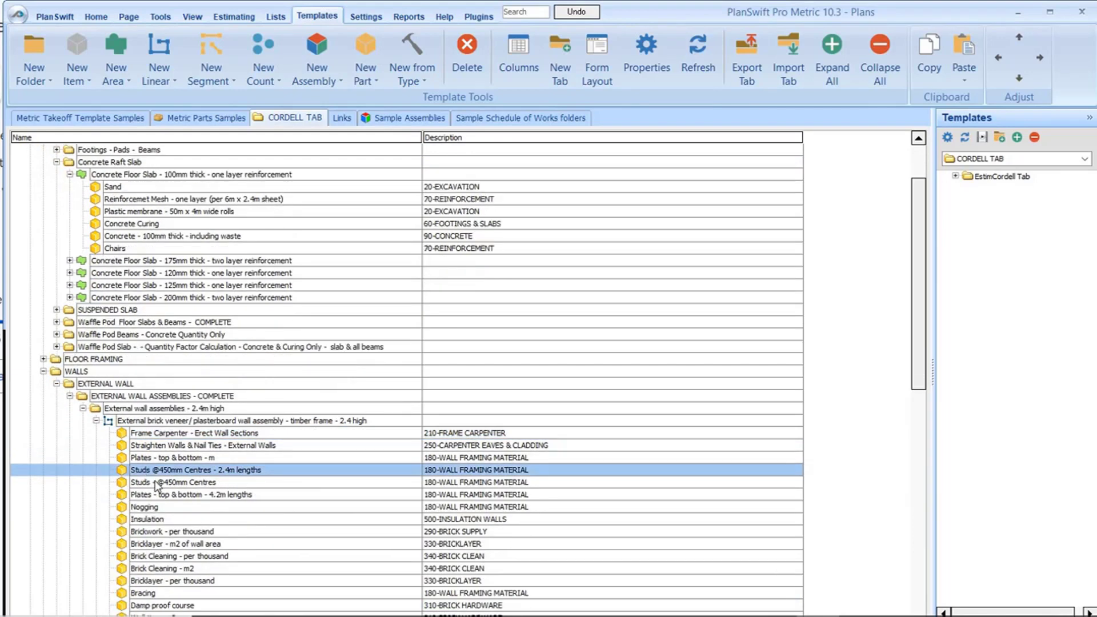
{"action": "scroll", "coordinate": [151, 482], "scroll_direction": "down", "scroll_amount": 1}
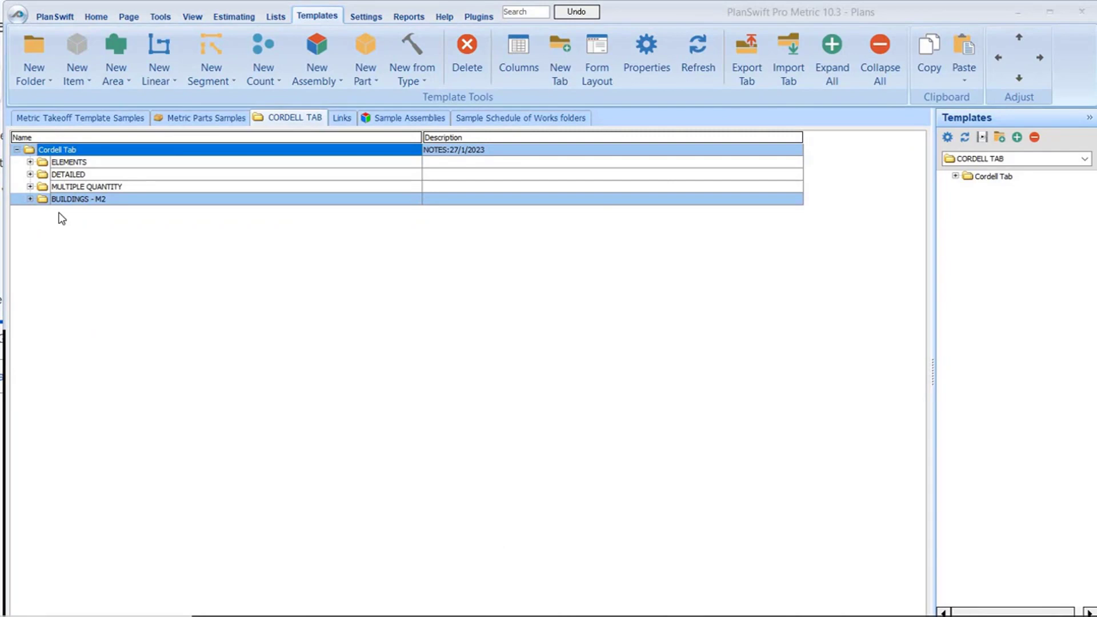
Review the BUILDINGS - M2, HOUSING M2, COMMERCIAL M2 and CARPARK template folders.
{"action": "left_click", "coordinate": [30, 199]}
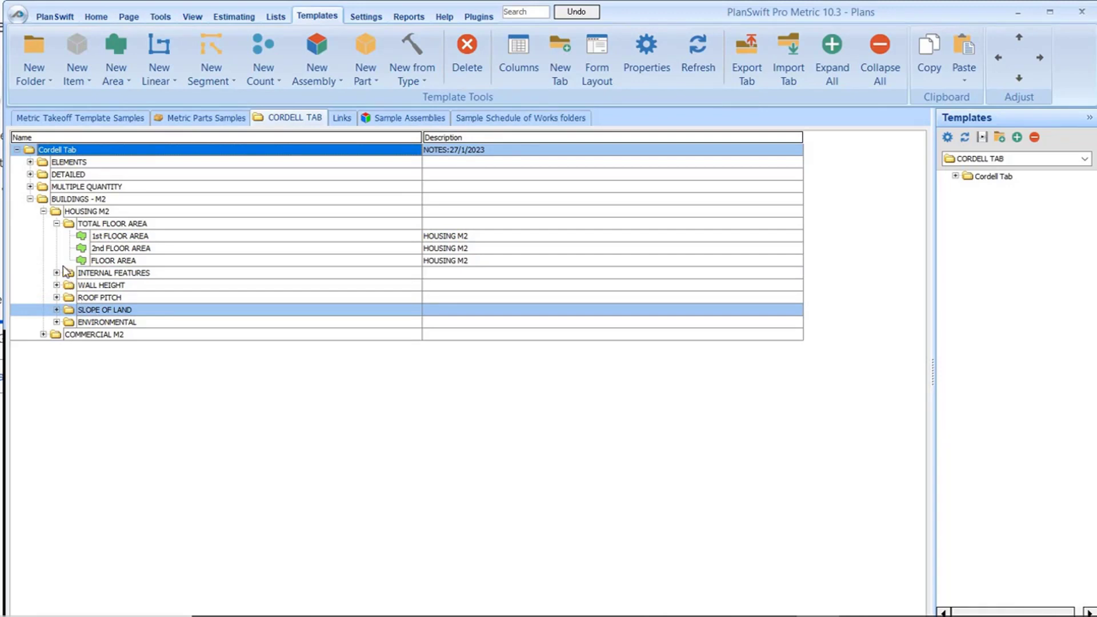
{"action": "left_click", "coordinate": [43, 211]}
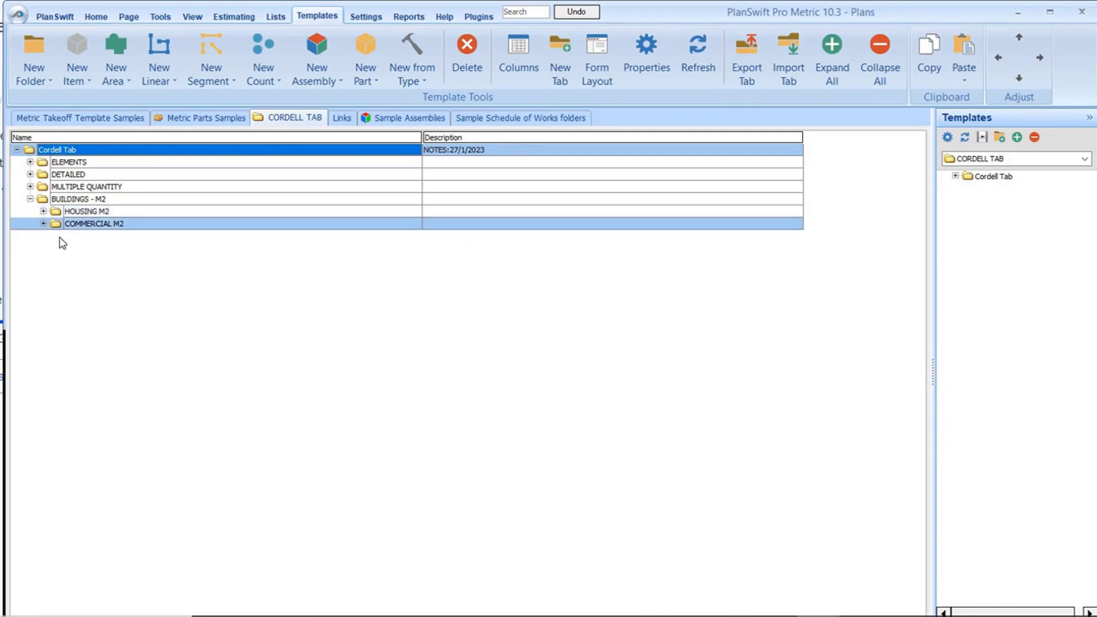
{"action": "left_click", "coordinate": [43, 224]}
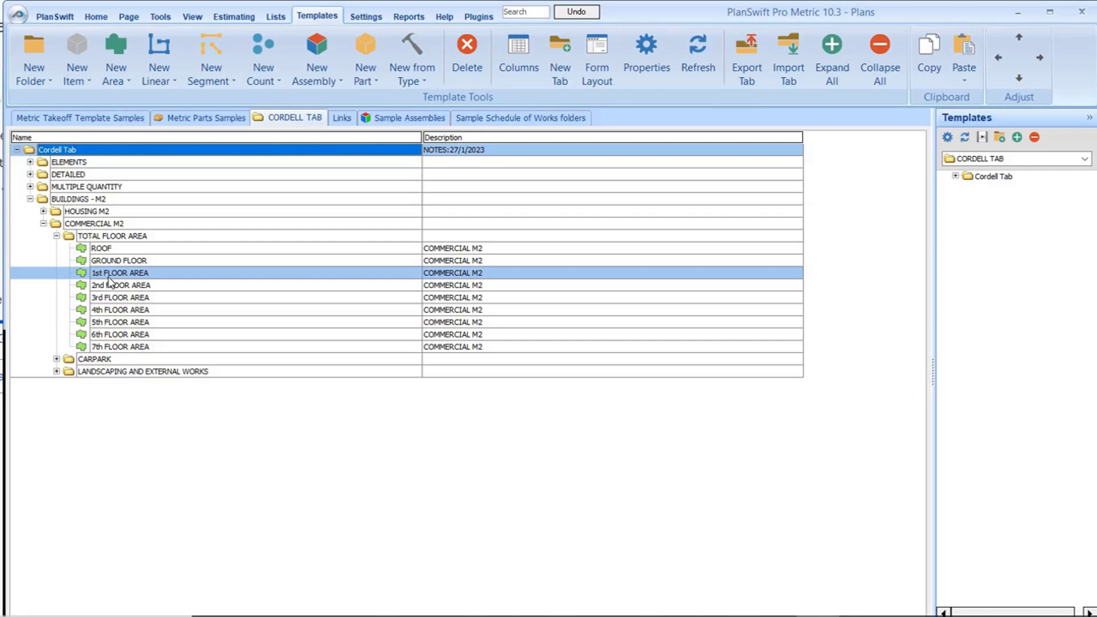
{"action": "left_click", "coordinate": [57, 359]}
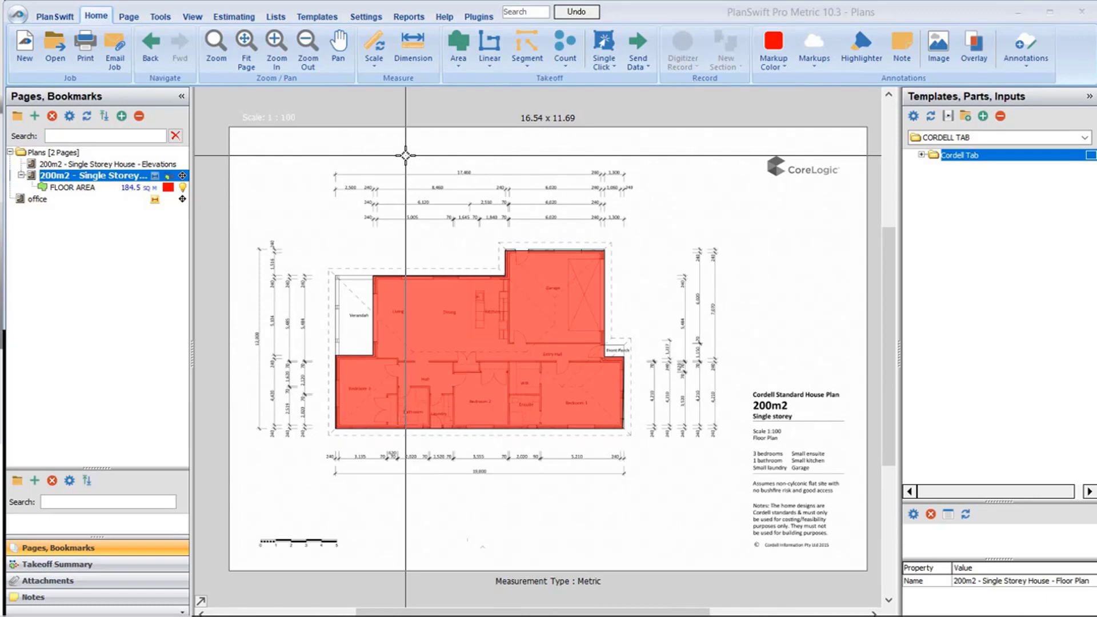
{"action": "left_click", "coordinate": [156, 190]}
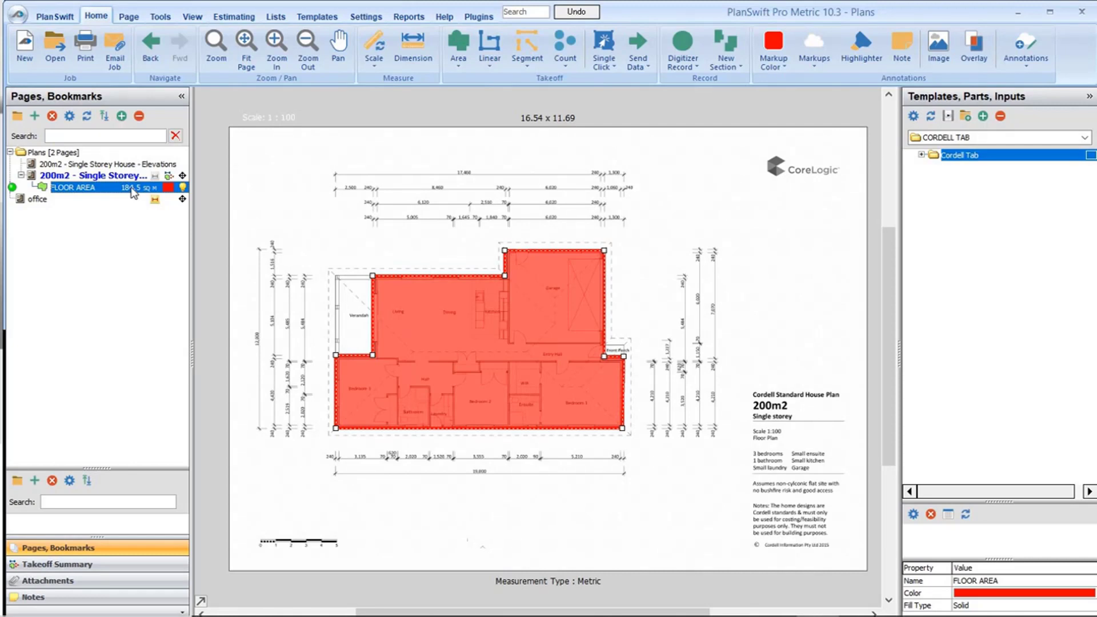
{"action": "left_click", "coordinate": [228, 16]}
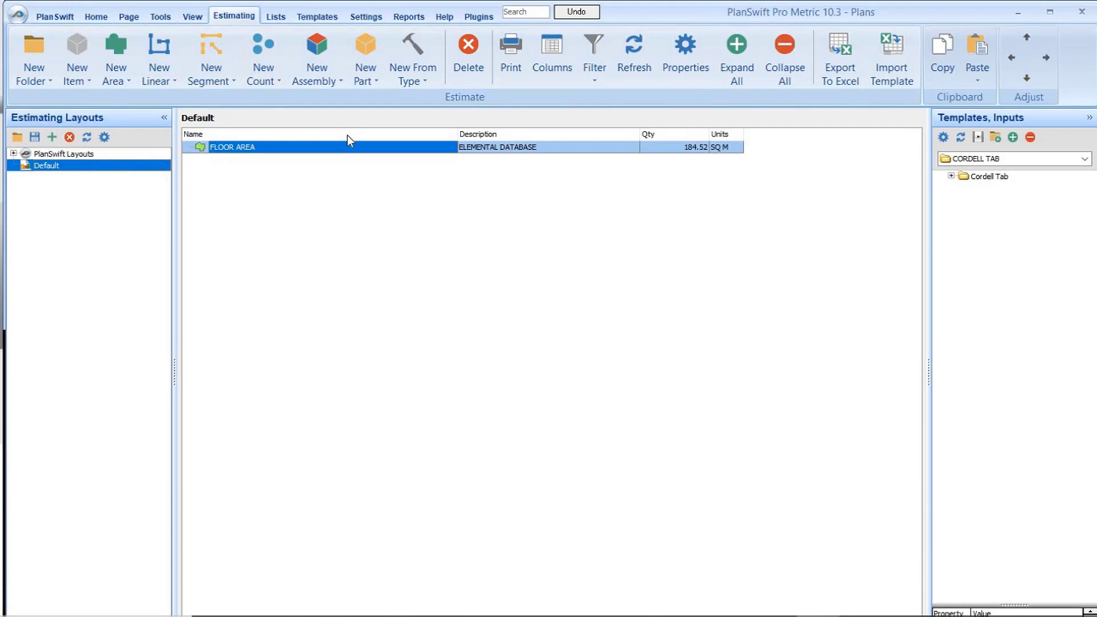
{"action": "right_click", "coordinate": [347, 136]}
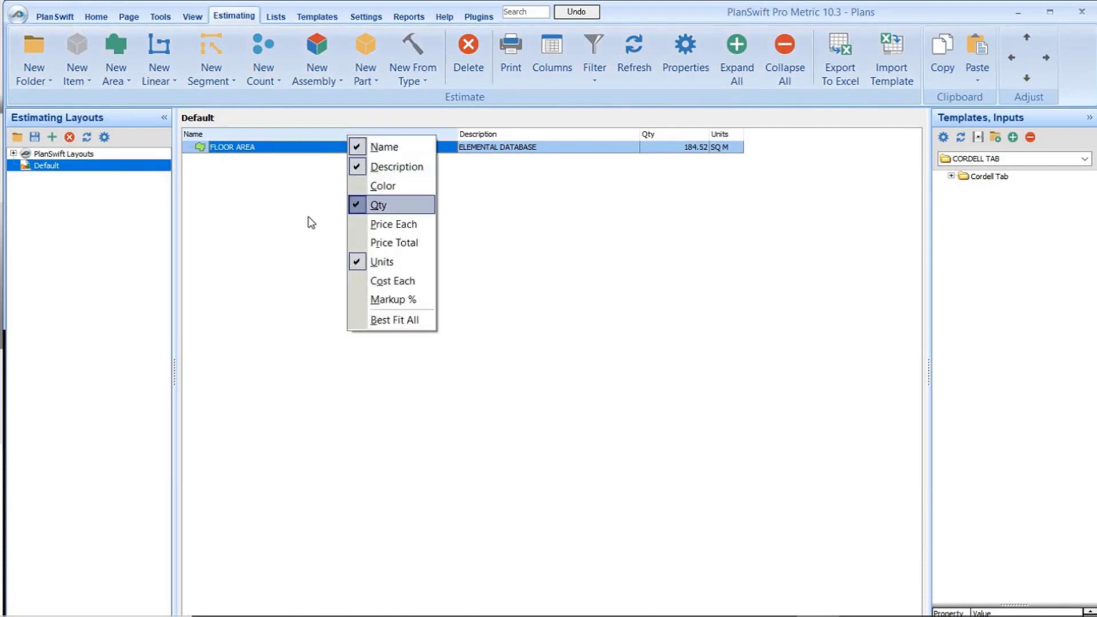
{"action": "left_click", "coordinate": [96, 17]}
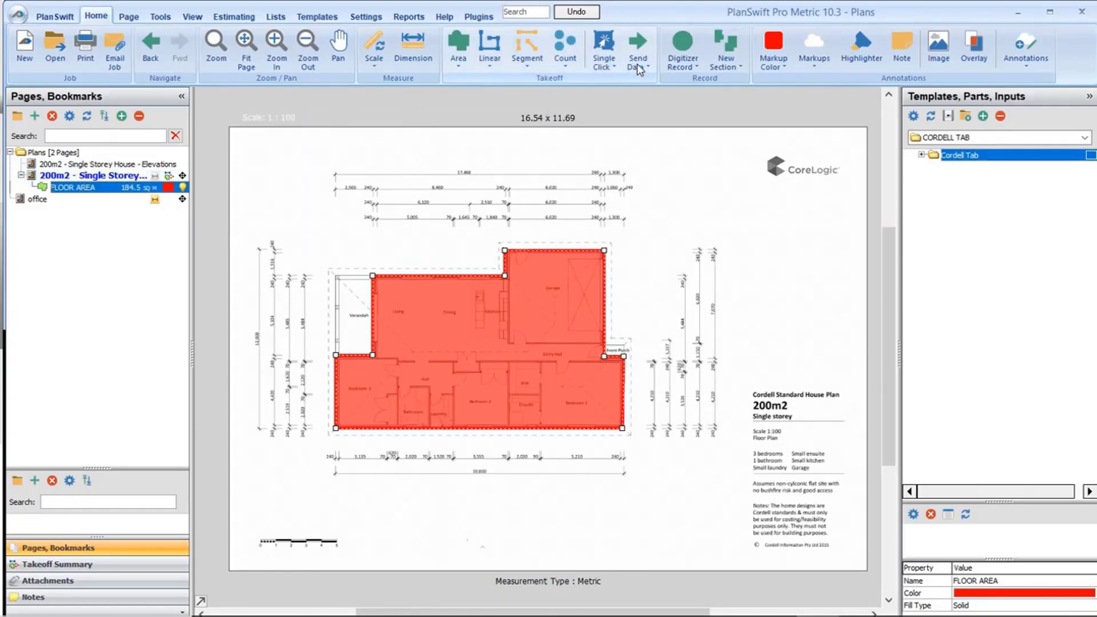
Send the 184.52 floor area quantity to the estimate and check it on the Estimating page.
{"action": "left_click", "coordinate": [638, 60]}
{"action": "left_click", "coordinate": [649, 82]}
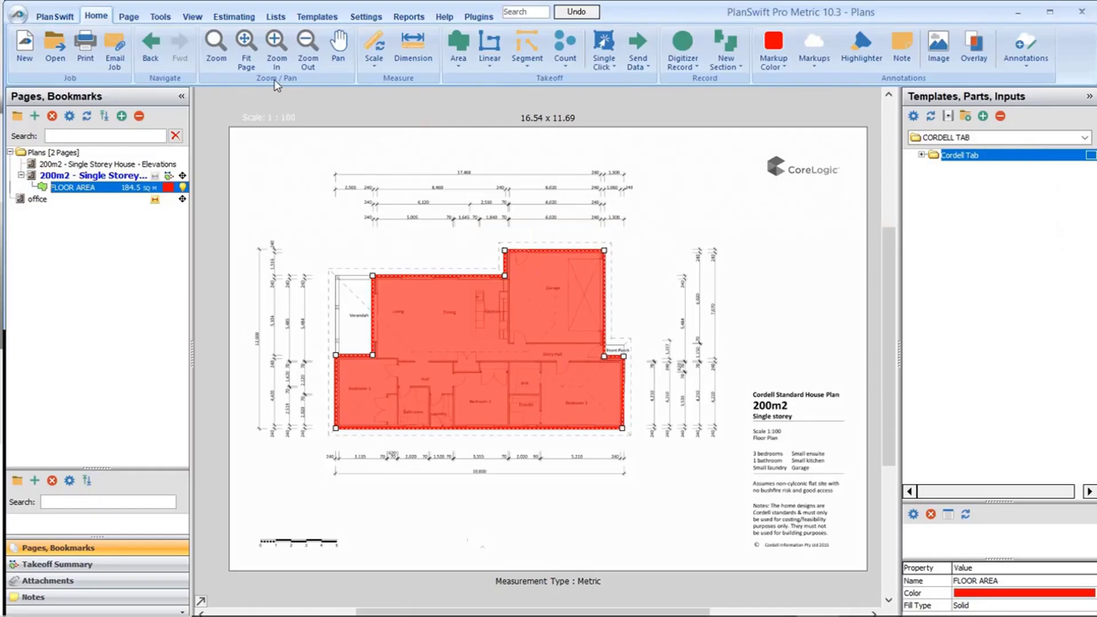
{"action": "left_click", "coordinate": [234, 15]}
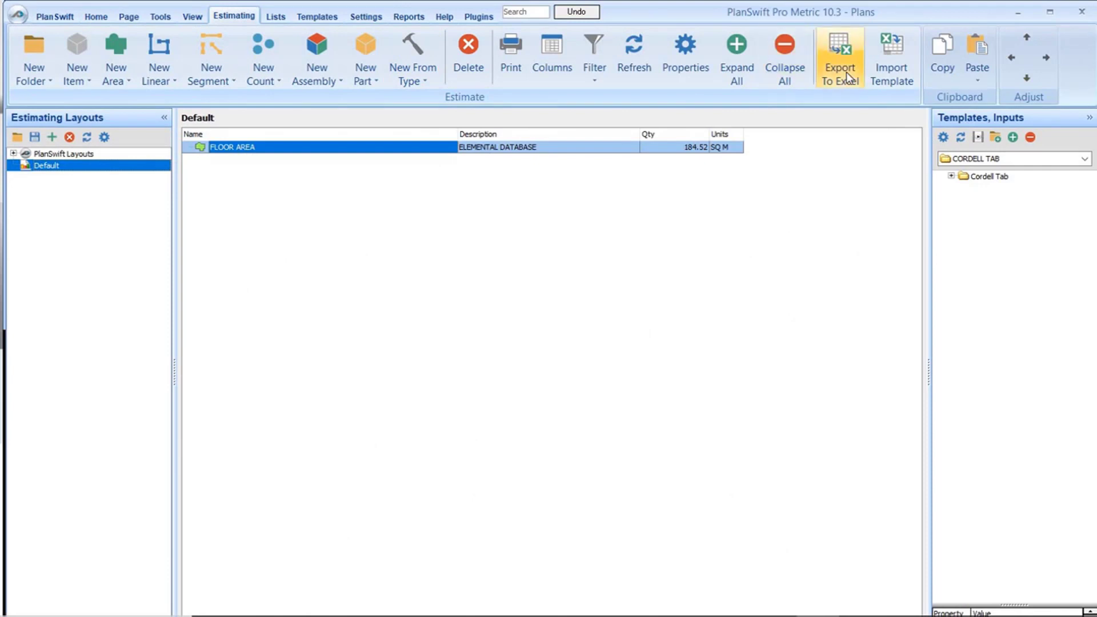
Return to the floor plan and hide the red FLOOR AREA shading.
{"action": "double_click", "coordinate": [505, 151]}
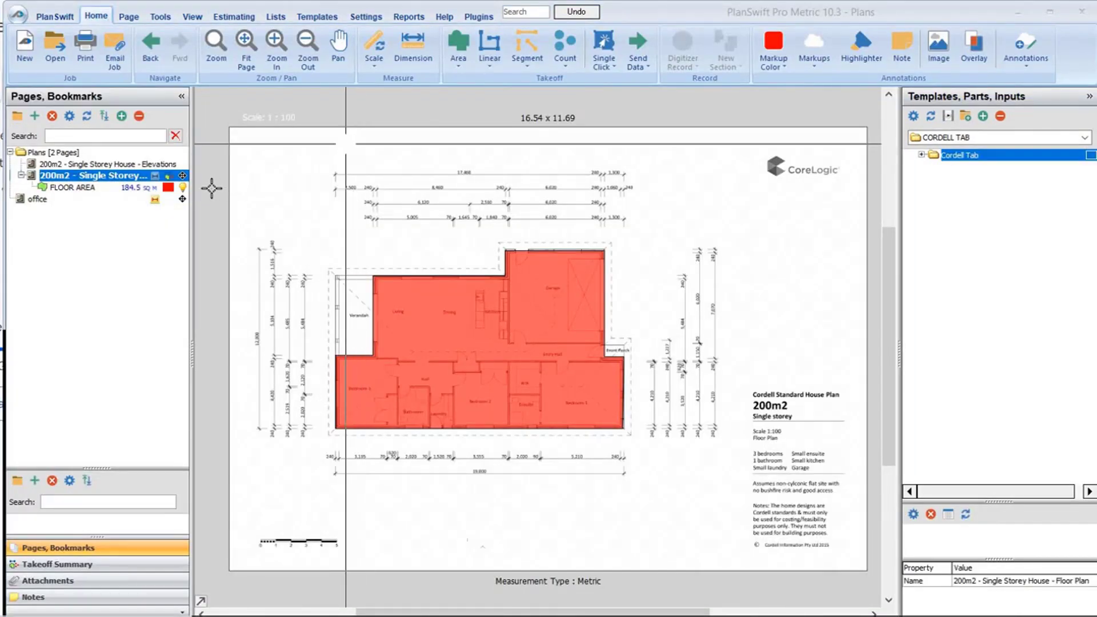
{"action": "left_click", "coordinate": [184, 191]}
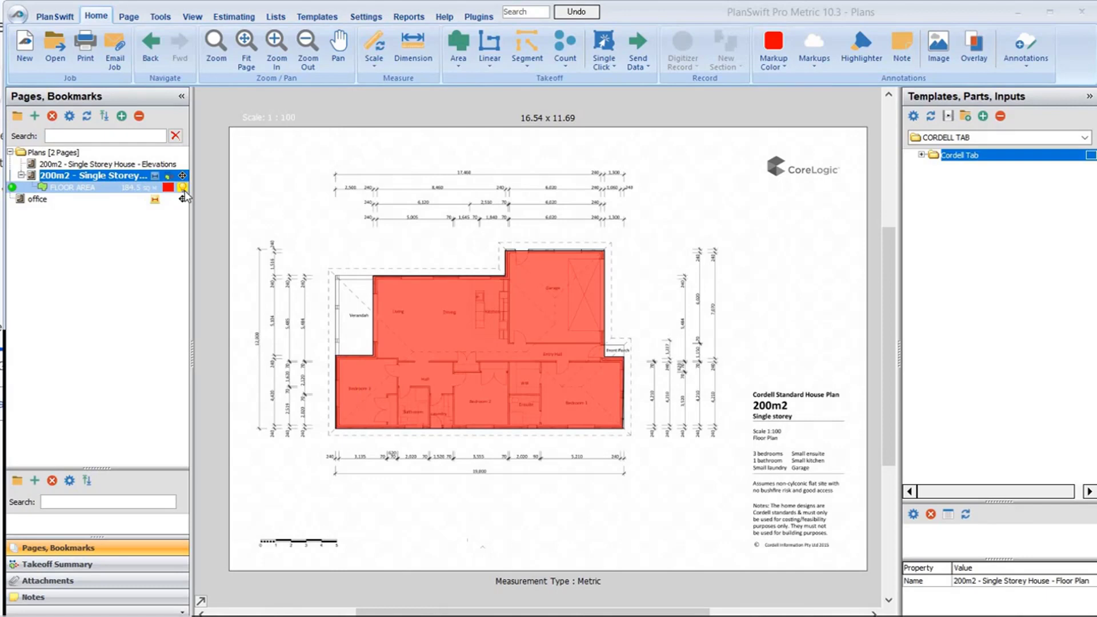
{"action": "left_click", "coordinate": [184, 190]}
Add External wall - 2.4m high from Cordell Tab > ELEMENTS > EXTERNAL WALLS and start recording.
{"action": "left_click", "coordinate": [924, 160]}
{"action": "left_click", "coordinate": [922, 156]}
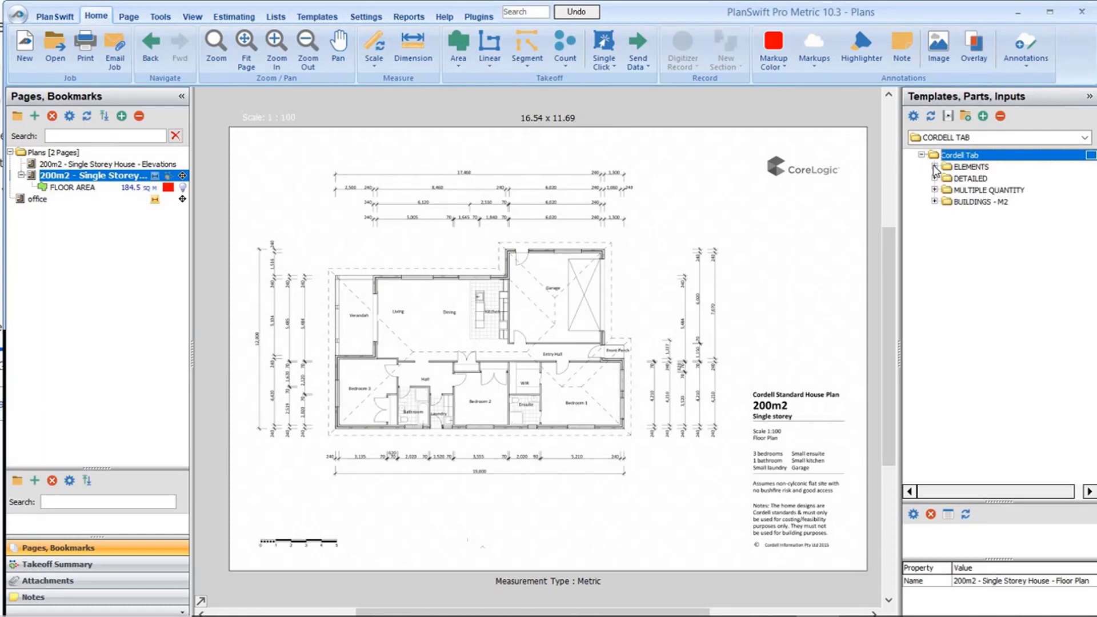
{"action": "left_click", "coordinate": [934, 167]}
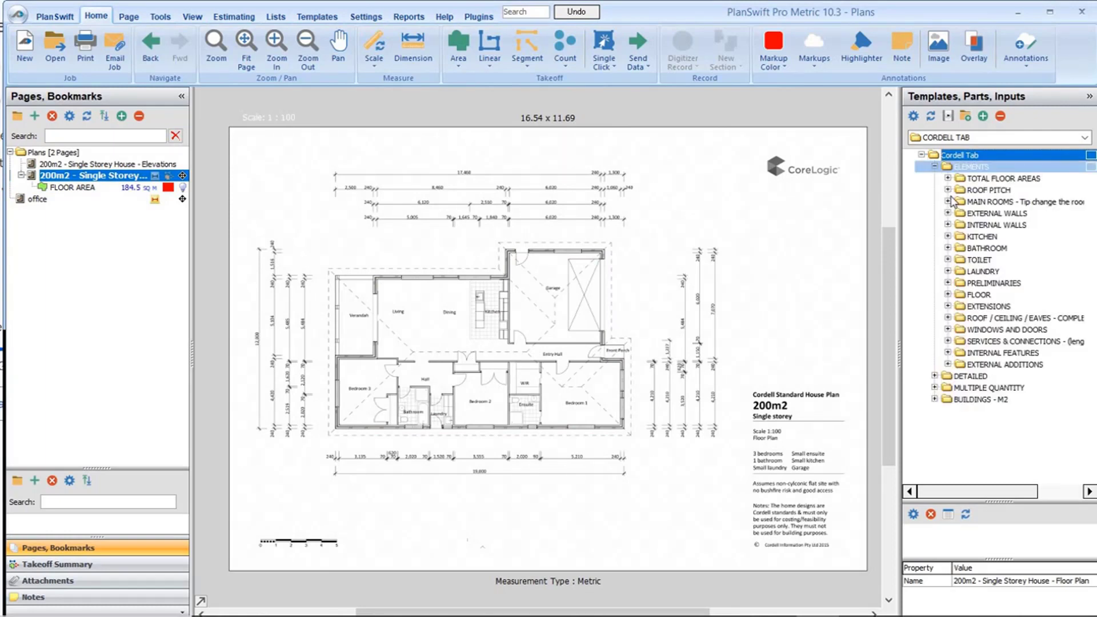
{"action": "left_click", "coordinate": [948, 214]}
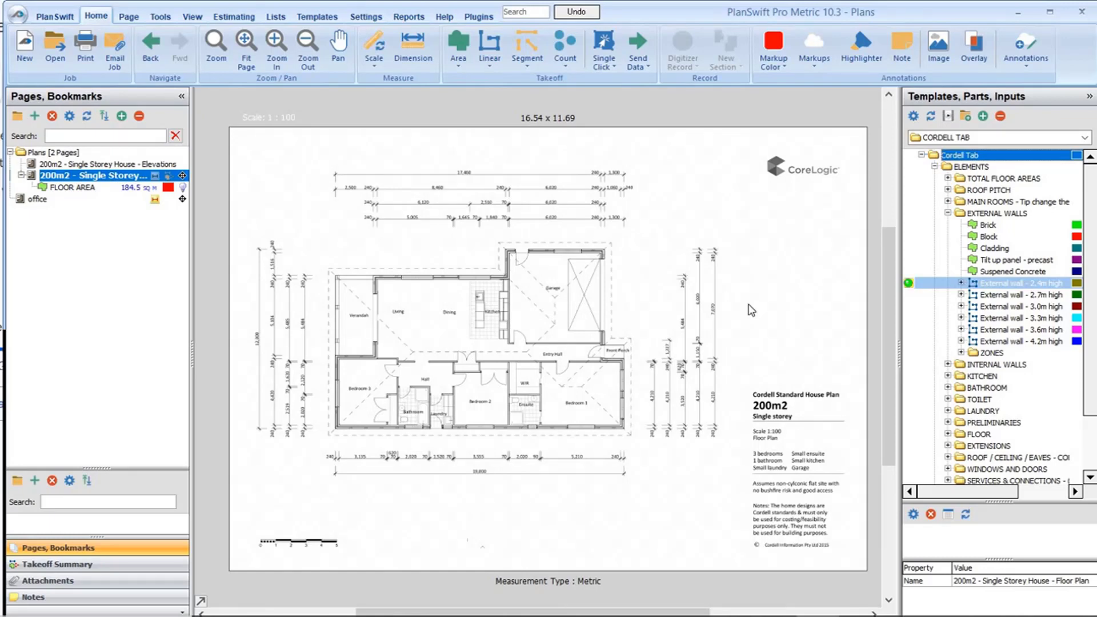
{"action": "double_click", "coordinate": [908, 285]}
{"action": "left_click", "coordinate": [646, 366]}
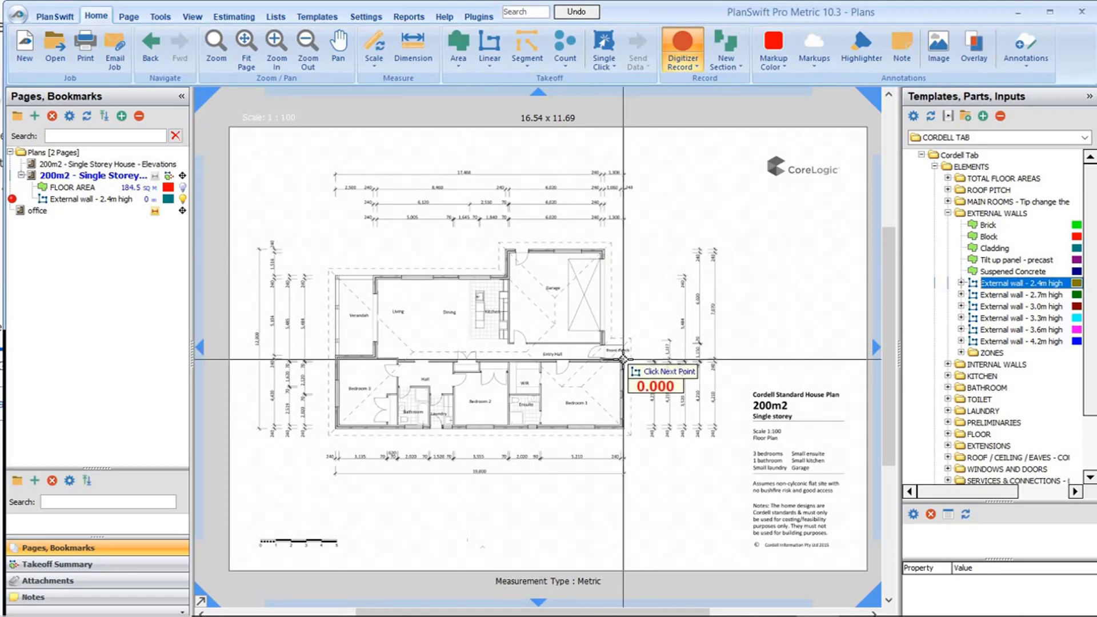
Trace the external walls around every house corner, from the front porch back to it, totalling 61.2 m.
{"action": "left_click", "coordinate": [624, 360]}
{"action": "left_click", "coordinate": [625, 426]}
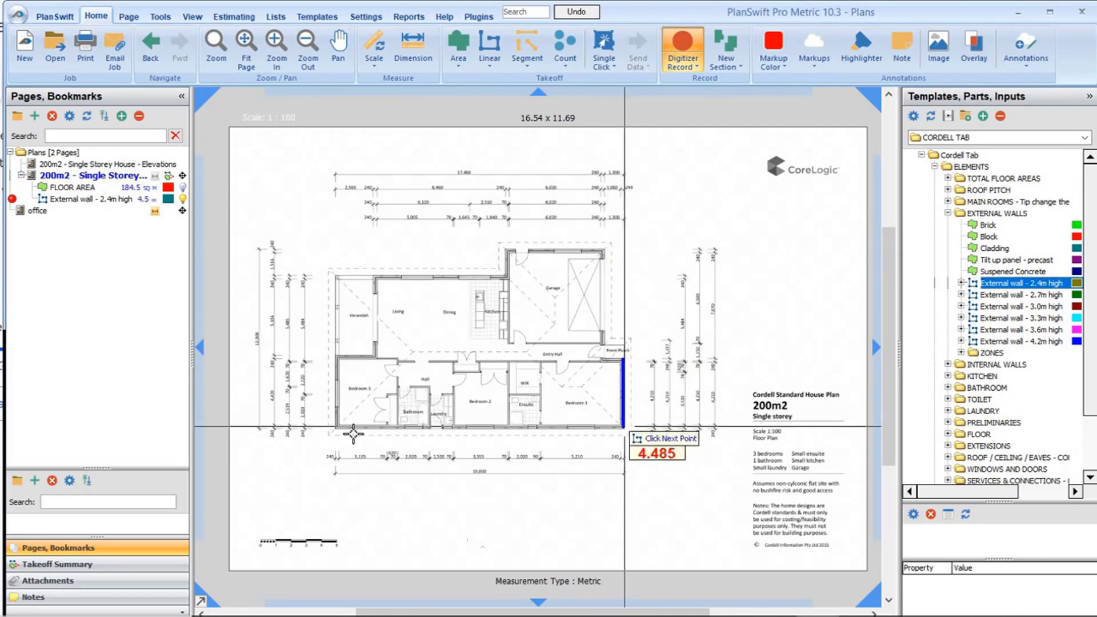
{"action": "left_click", "coordinate": [337, 426]}
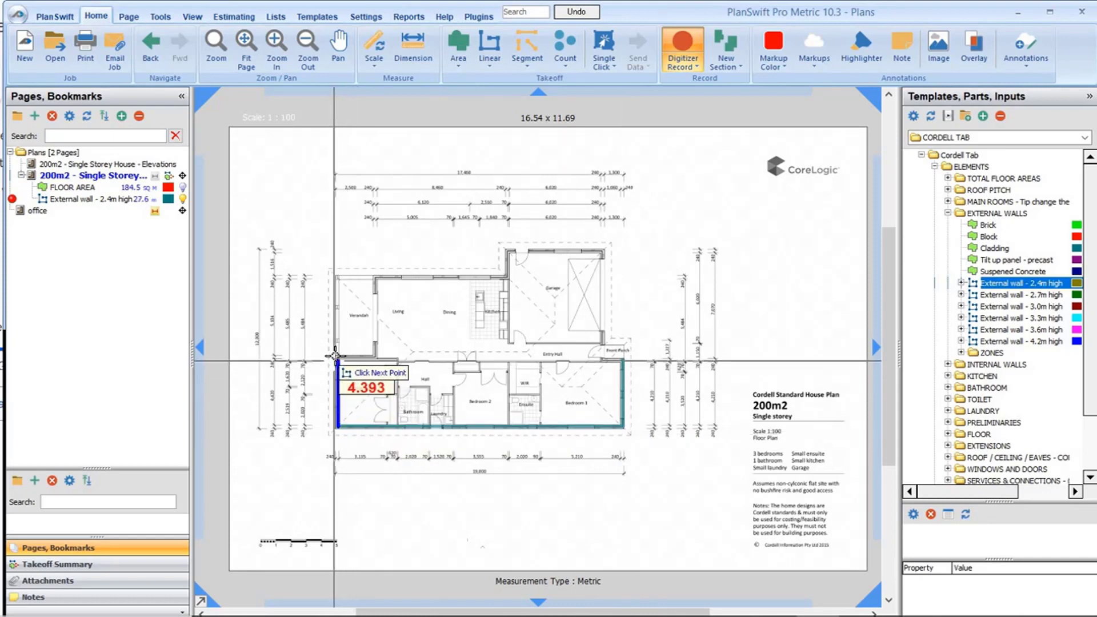
{"action": "left_click", "coordinate": [337, 357]}
{"action": "left_click", "coordinate": [372, 357]}
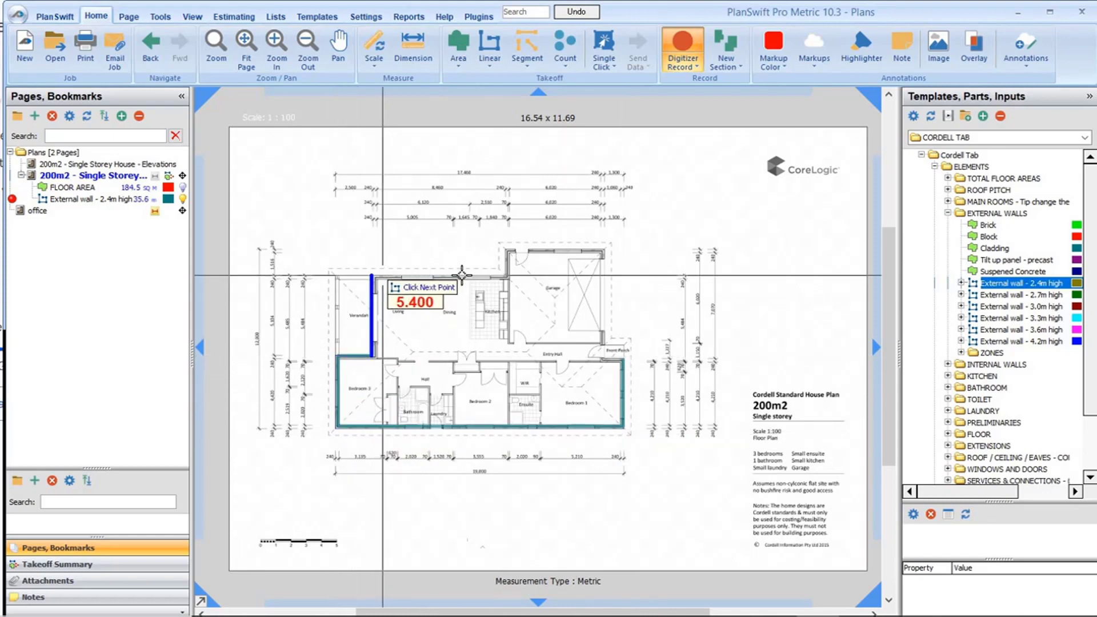
{"action": "left_click", "coordinate": [377, 275]}
{"action": "left_click", "coordinate": [505, 276]}
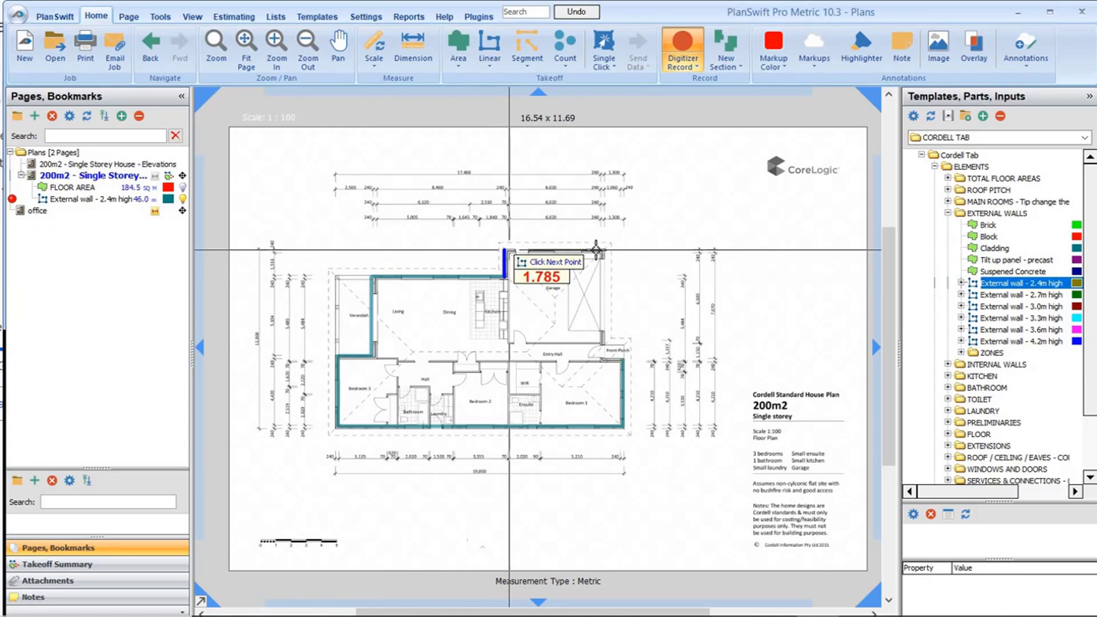
{"action": "left_click", "coordinate": [596, 250]}
{"action": "left_click", "coordinate": [602, 250]}
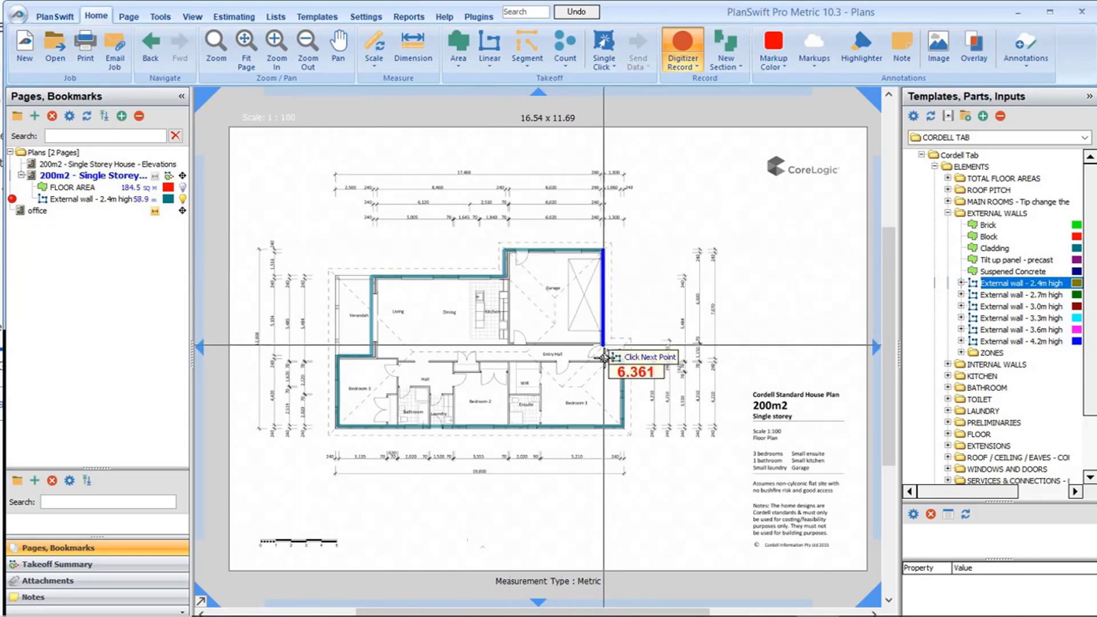
{"action": "left_click", "coordinate": [603, 356]}
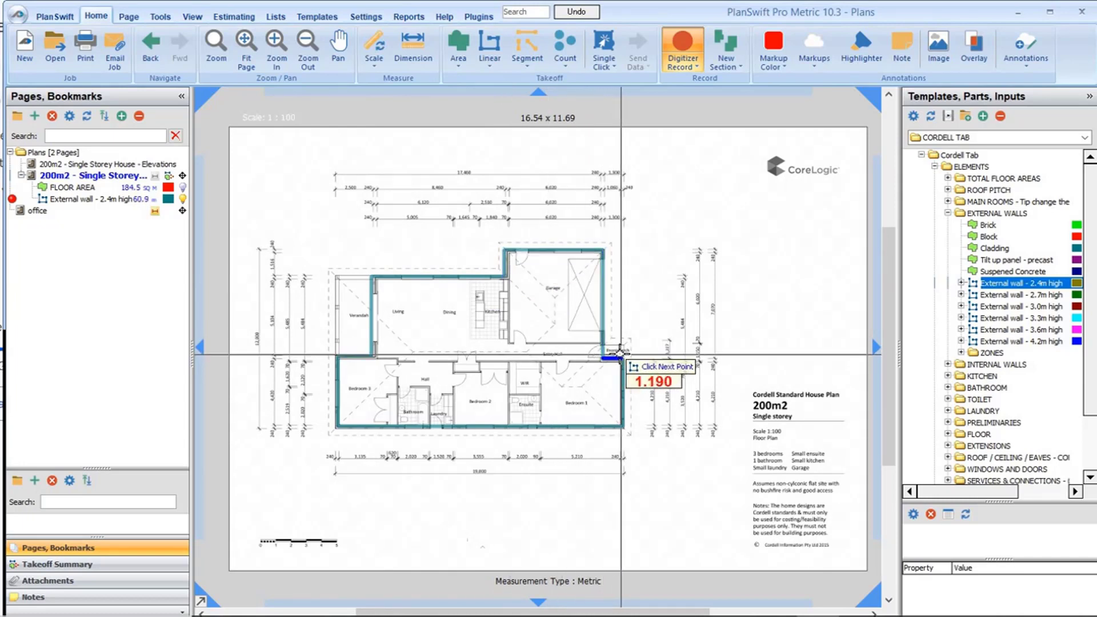
{"action": "left_click", "coordinate": [622, 356]}
{"action": "right_click", "coordinate": [619, 356]}
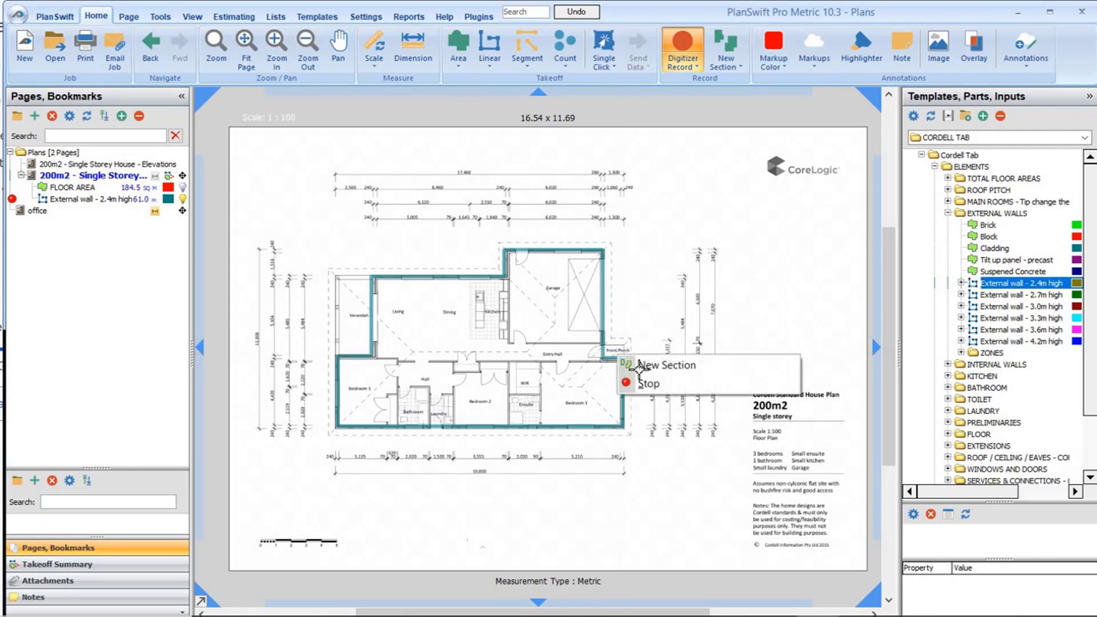
Finish the external wall trace and start a Brick area takeoff from its template.
{"action": "key", "text": "s"}
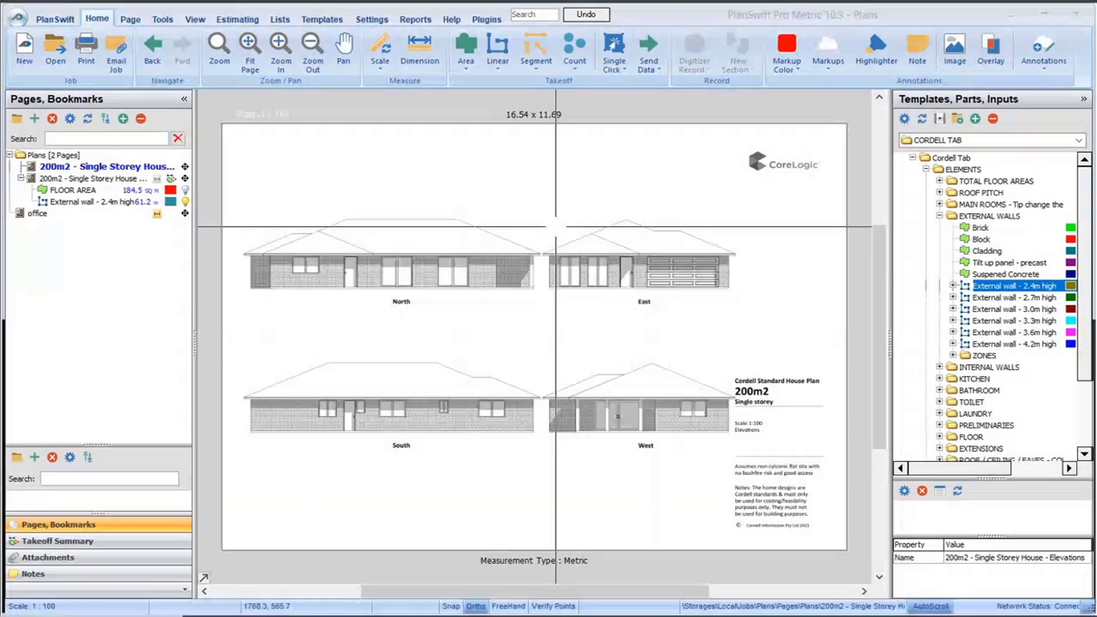
{"action": "left_click", "coordinate": [556, 226]}
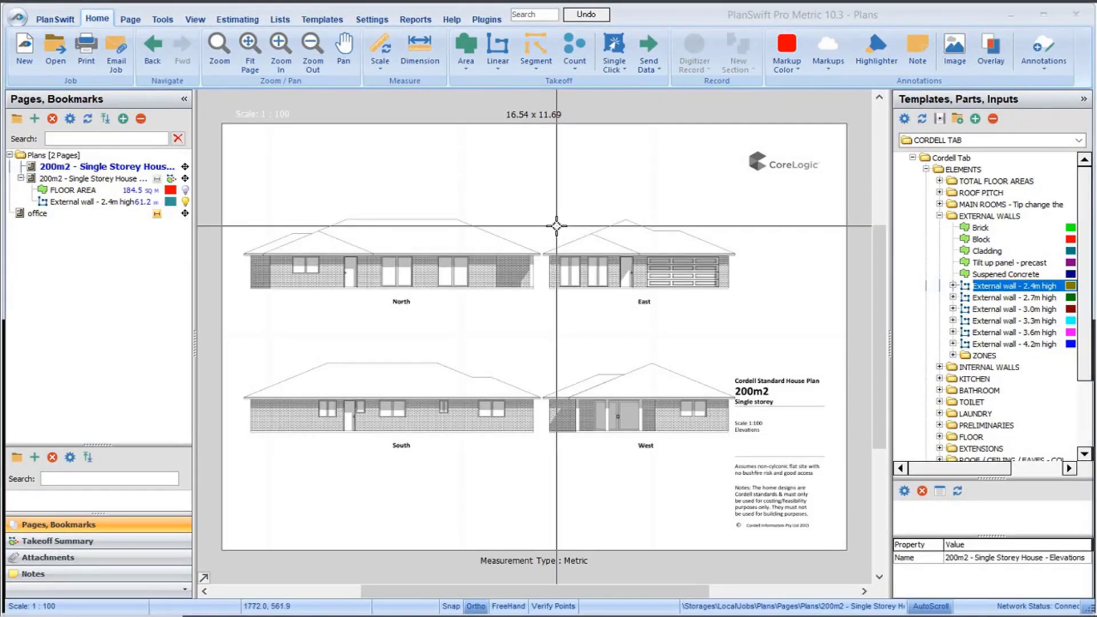
{"action": "left_click", "coordinate": [972, 236]}
{"action": "left_click", "coordinate": [971, 230]}
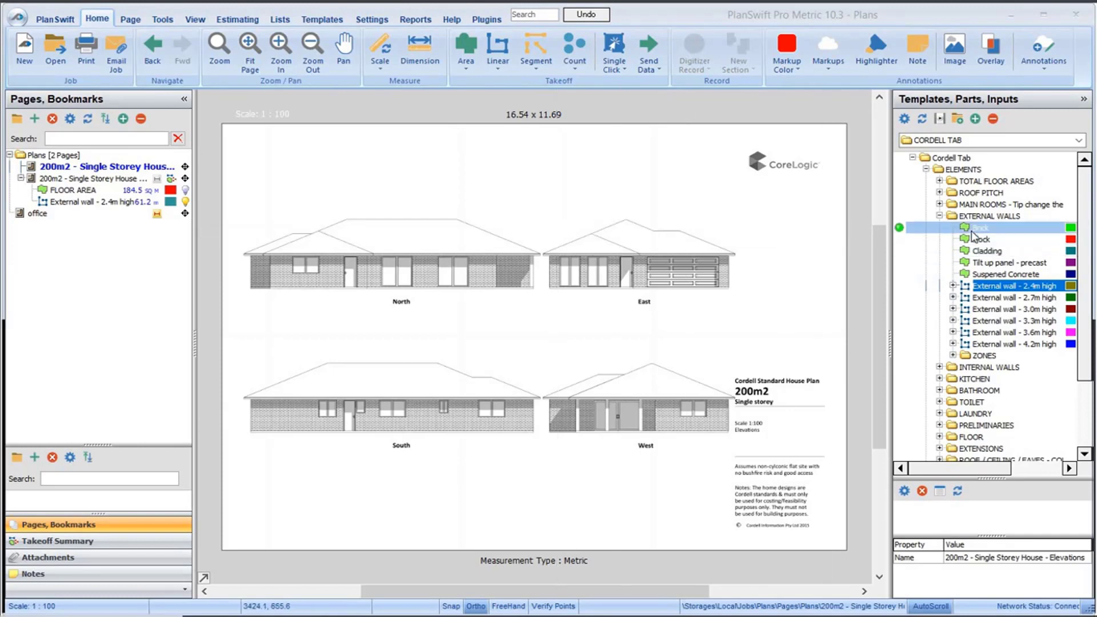
{"action": "left_click", "coordinate": [899, 228]}
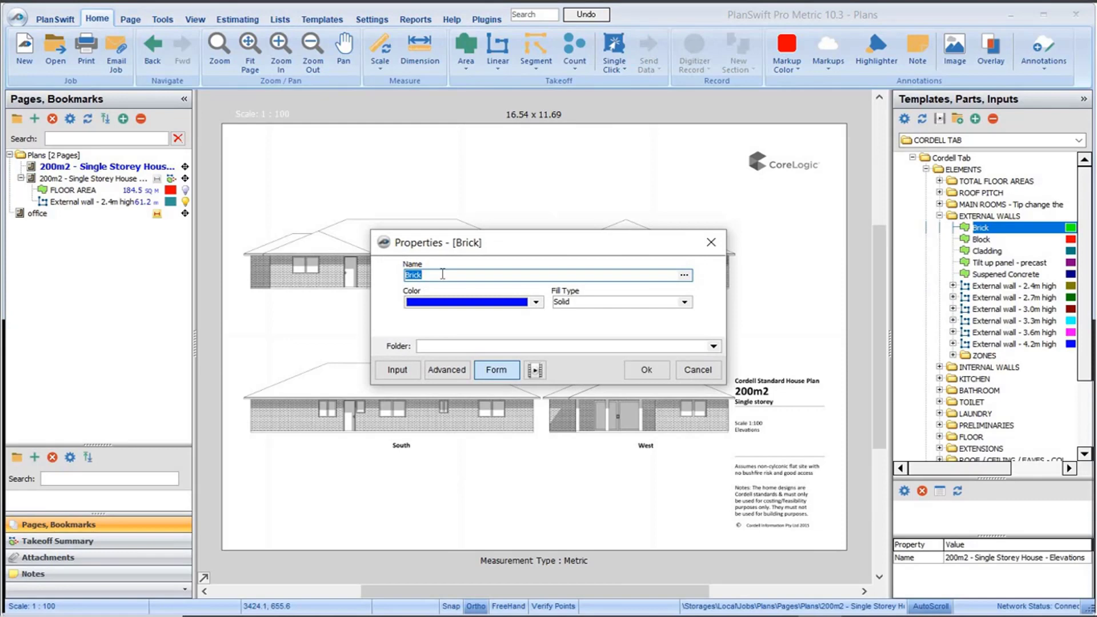
{"action": "left_click", "coordinate": [636, 372]}
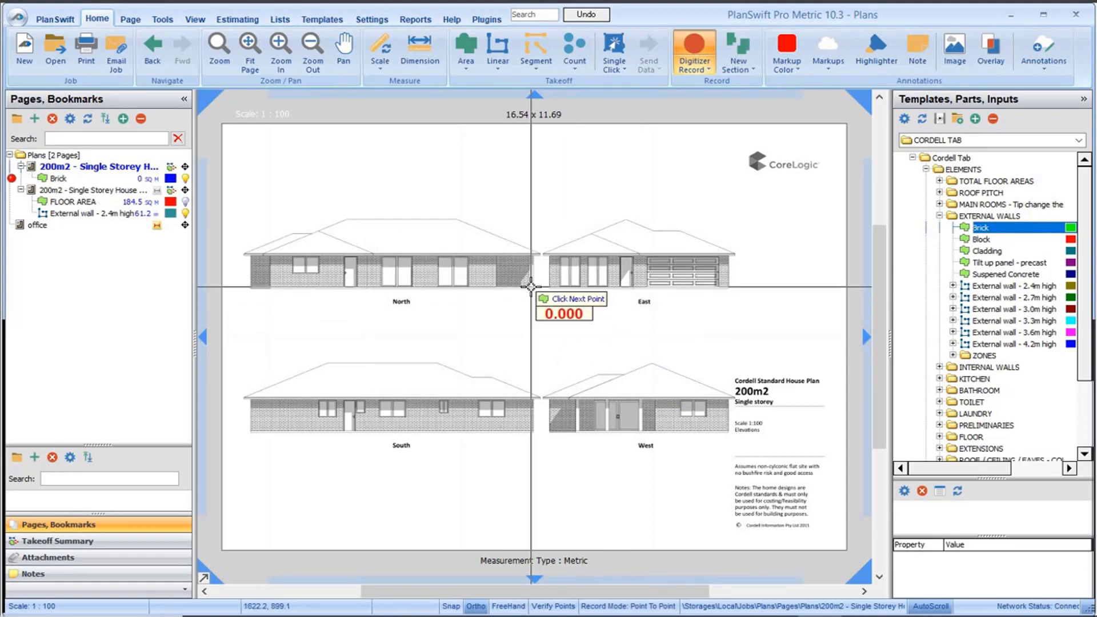
Outline the North elevation wall's four corners as a 37.7 sq m Brick area.
{"action": "left_click", "coordinate": [380, 286]}
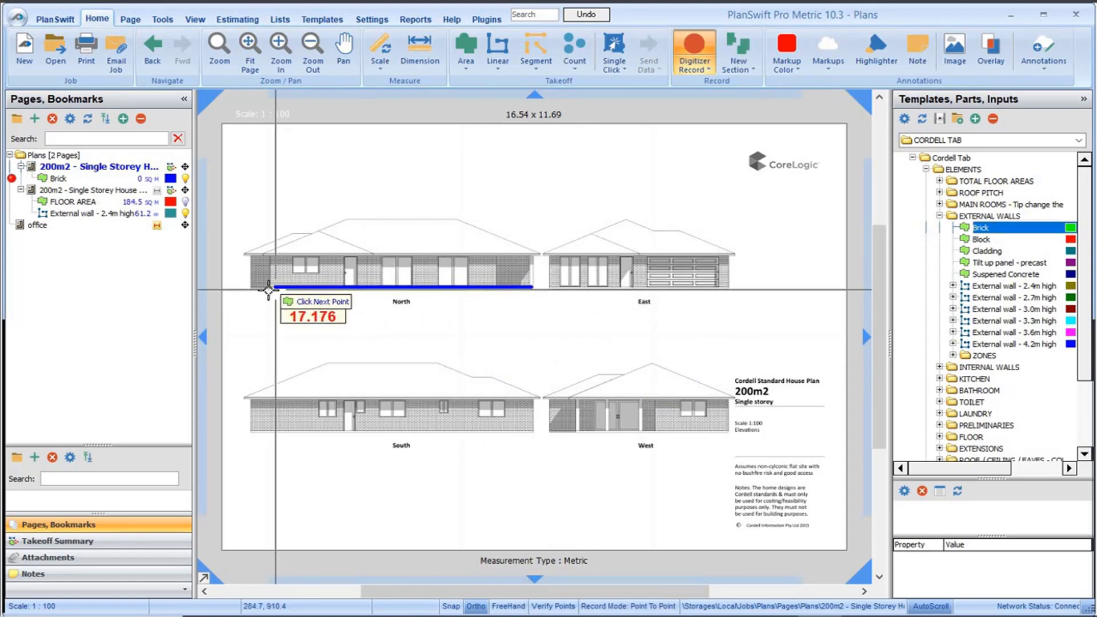
{"action": "left_click", "coordinate": [268, 288]}
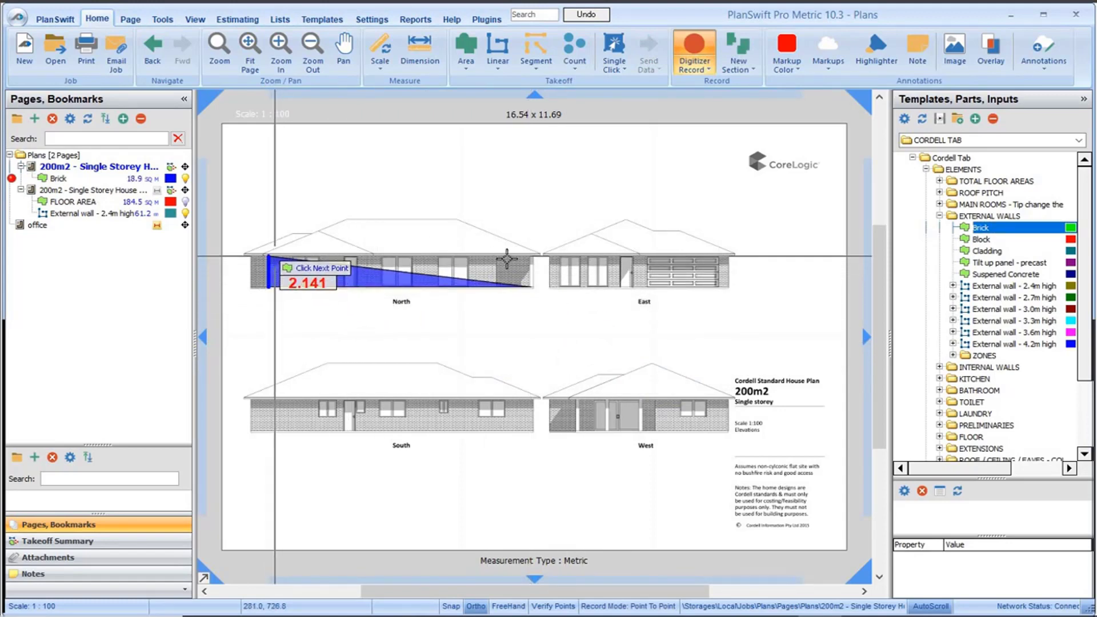
{"action": "left_click", "coordinate": [507, 260]}
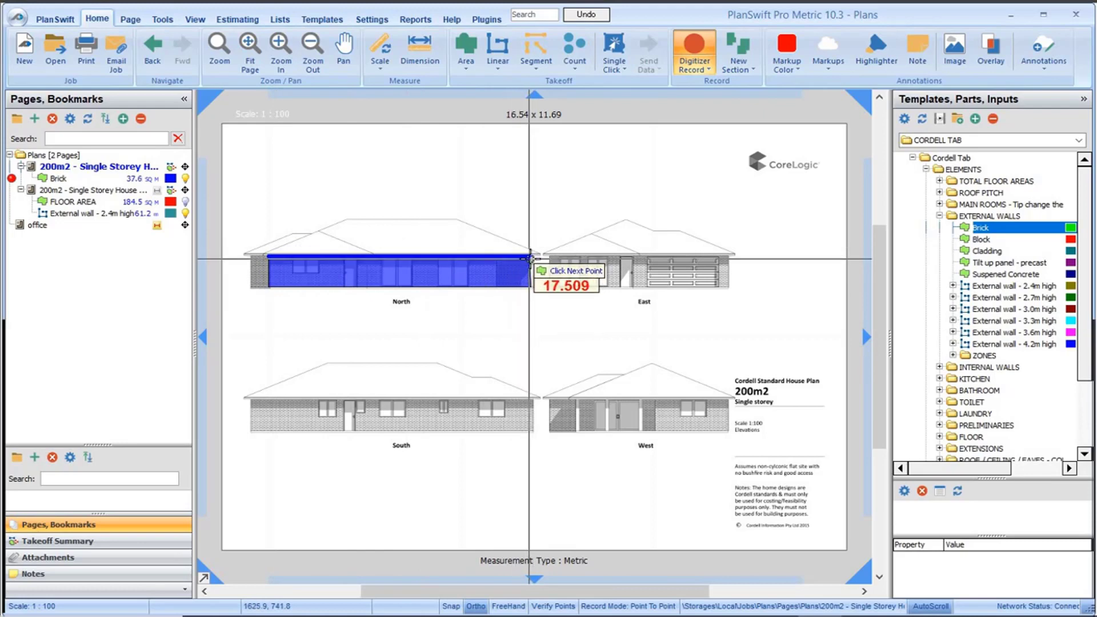
{"action": "left_click", "coordinate": [529, 259]}
{"action": "right_click", "coordinate": [529, 259]}
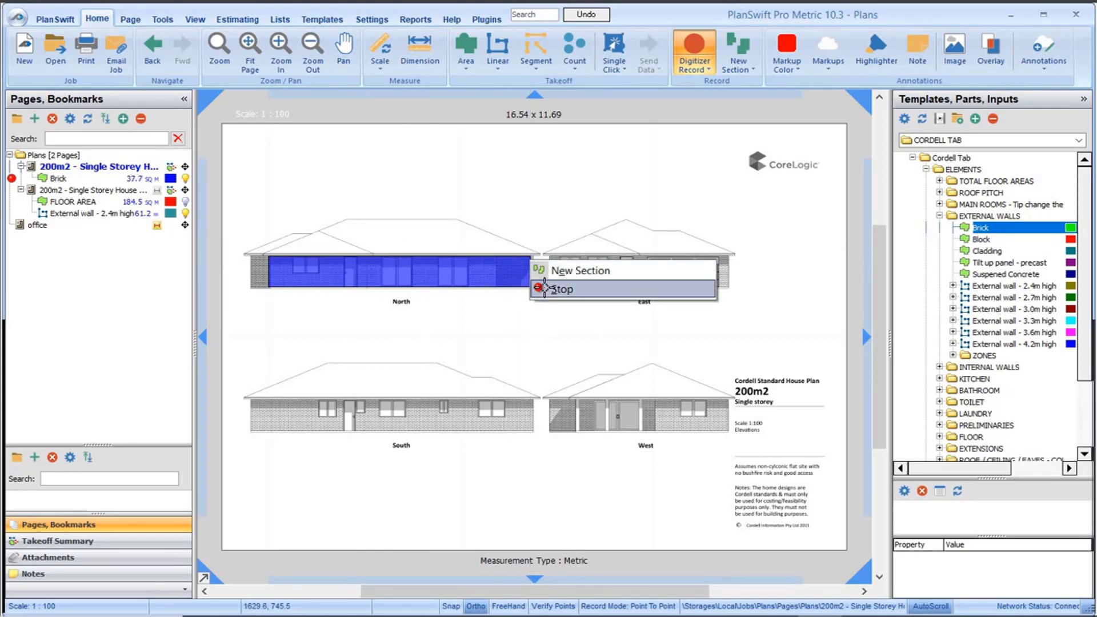
{"action": "left_click", "coordinate": [544, 289]}
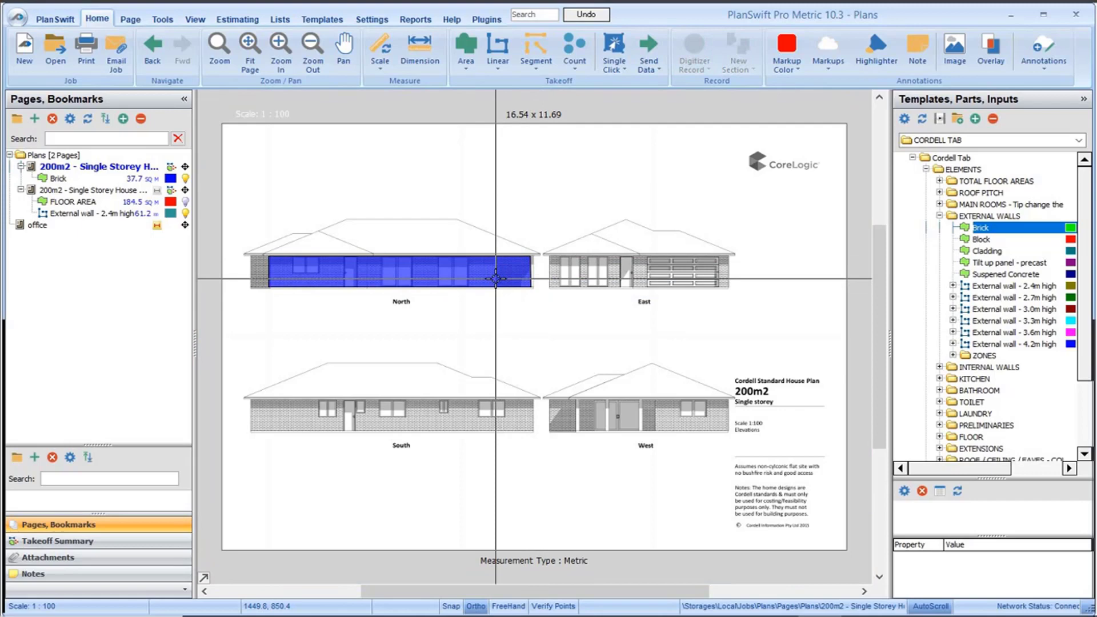
Set the Brick area to Subtract from Section (BOX) and zoom in on the North windows.
{"action": "left_click", "coordinate": [496, 278]}
{"action": "right_click", "coordinate": [497, 283]}
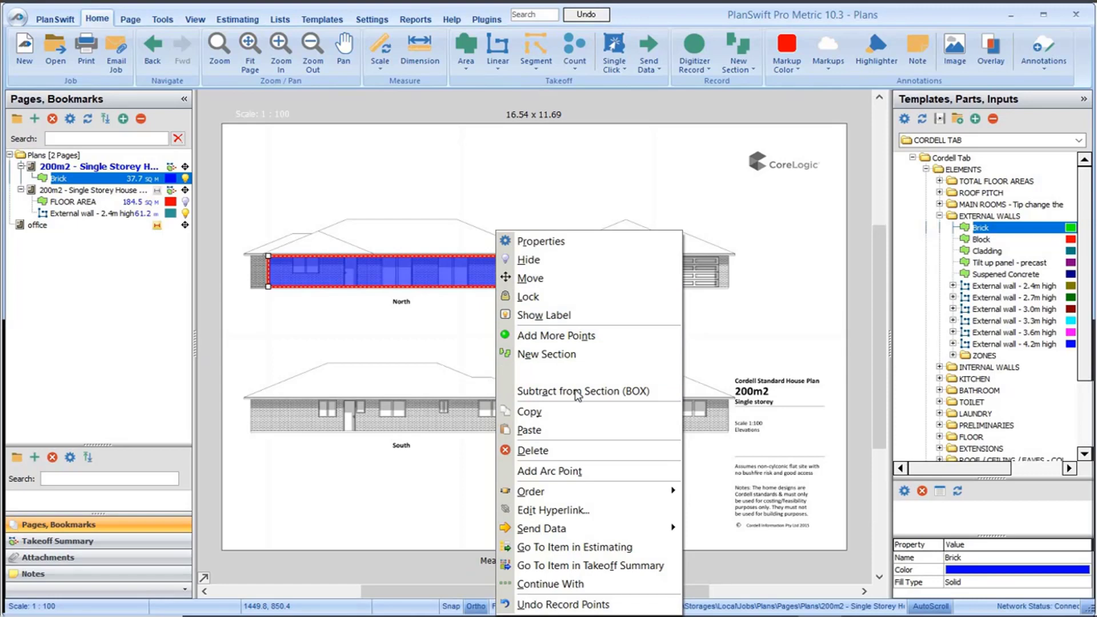
{"action": "left_click", "coordinate": [574, 393]}
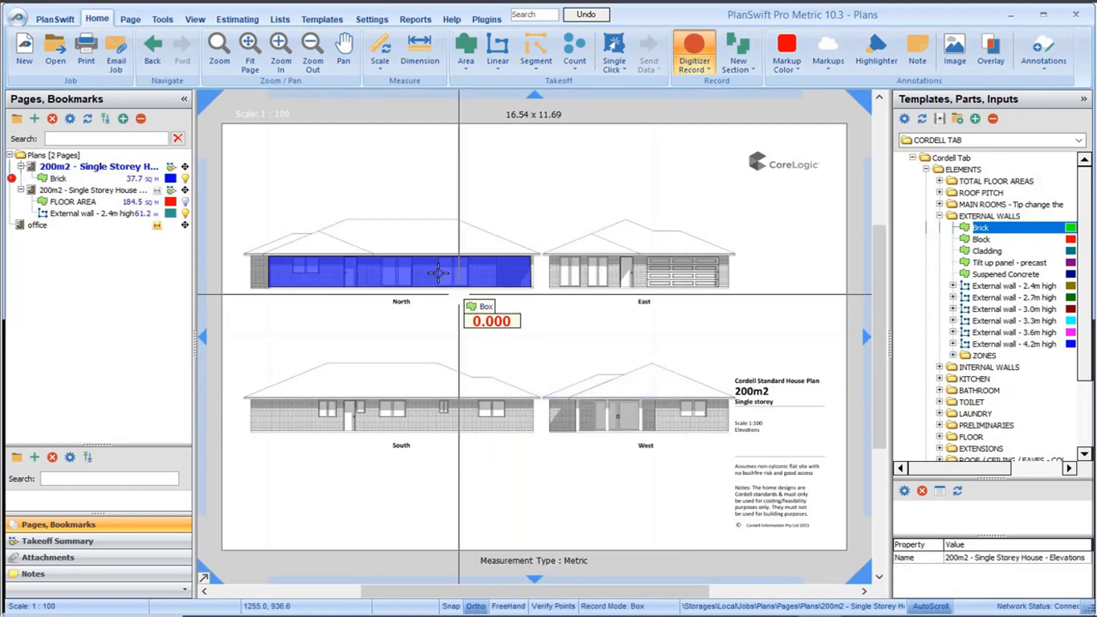
{"action": "scroll", "coordinate": [455, 289], "scroll_direction": "up", "scroll_amount": 2}
{"action": "scroll", "coordinate": [413, 201], "scroll_direction": "up", "scroll_amount": 1}
Box out the middle, second and left windows, reducing Brick to 29.8 sq m.
{"action": "left_click", "coordinate": [417, 200]}
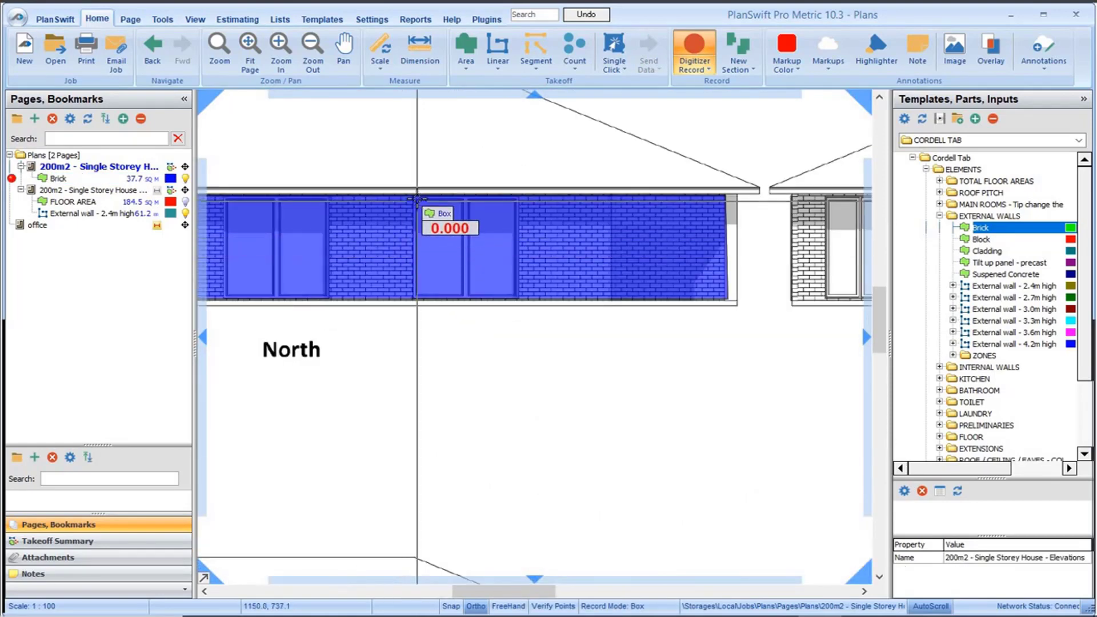
{"action": "left_click", "coordinate": [491, 280]}
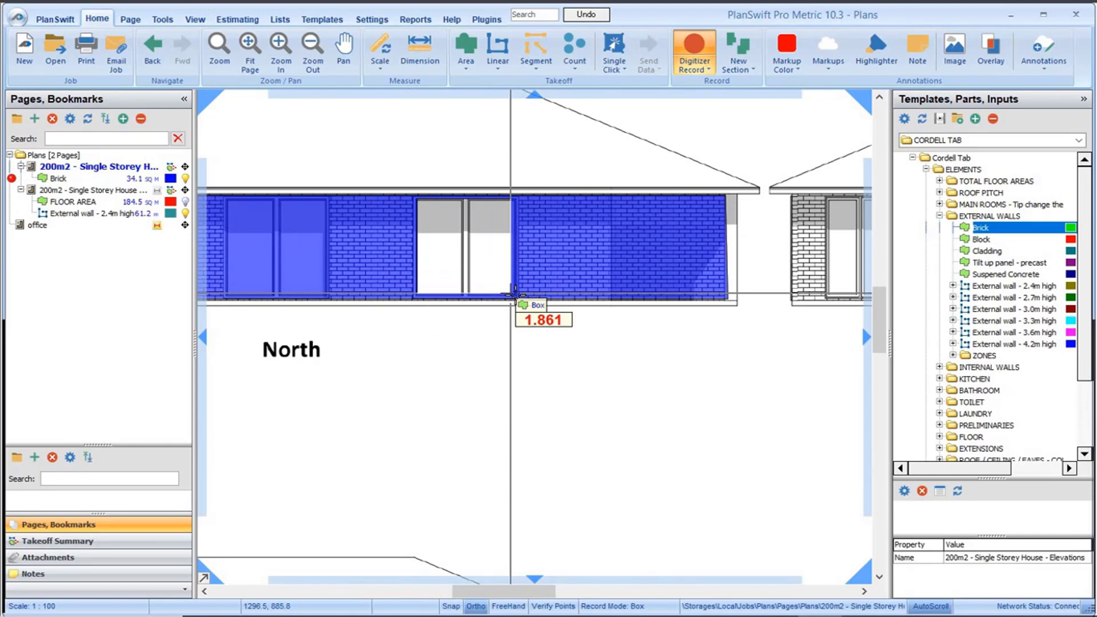
{"action": "left_click", "coordinate": [515, 294]}
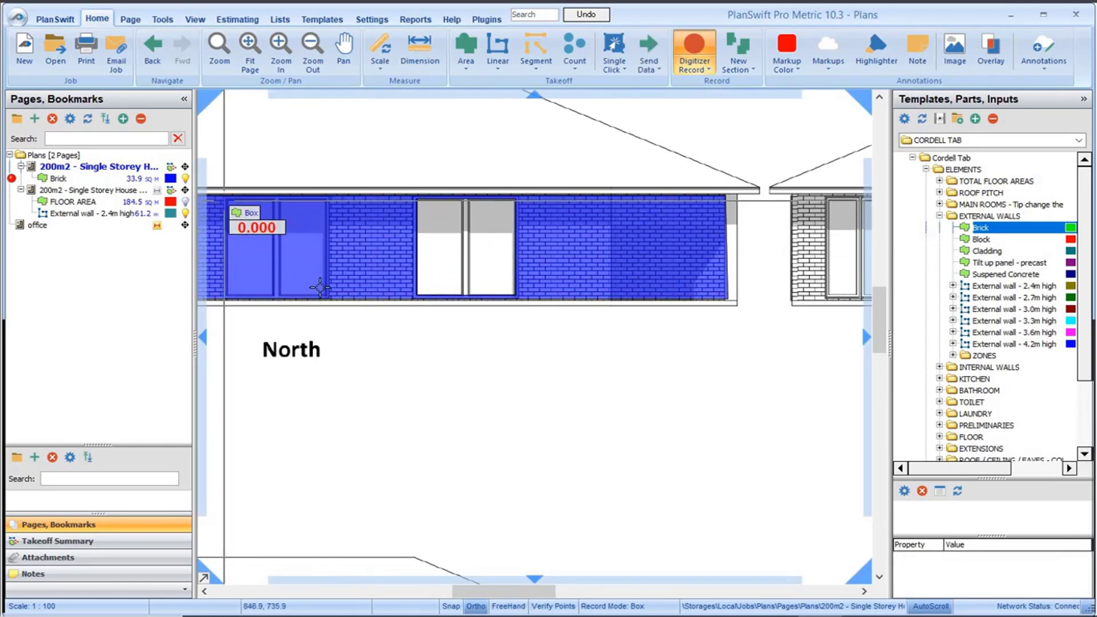
{"action": "left_click", "coordinate": [227, 199]}
{"action": "left_click", "coordinate": [329, 296]}
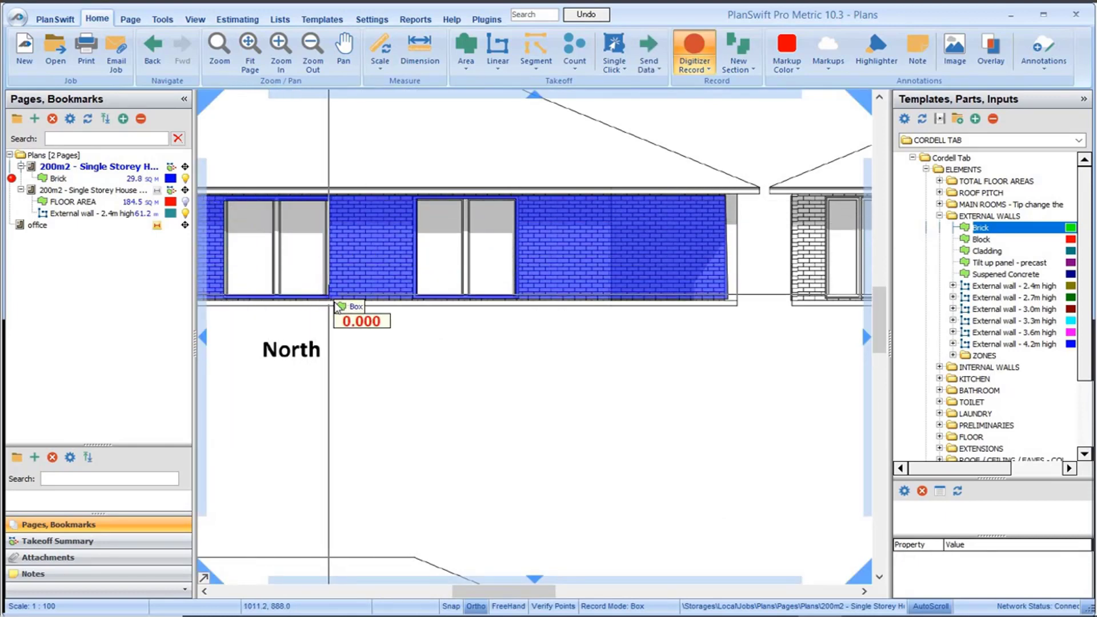
{"action": "right_click", "coordinate": [328, 296]}
{"action": "left_click", "coordinate": [353, 324]}
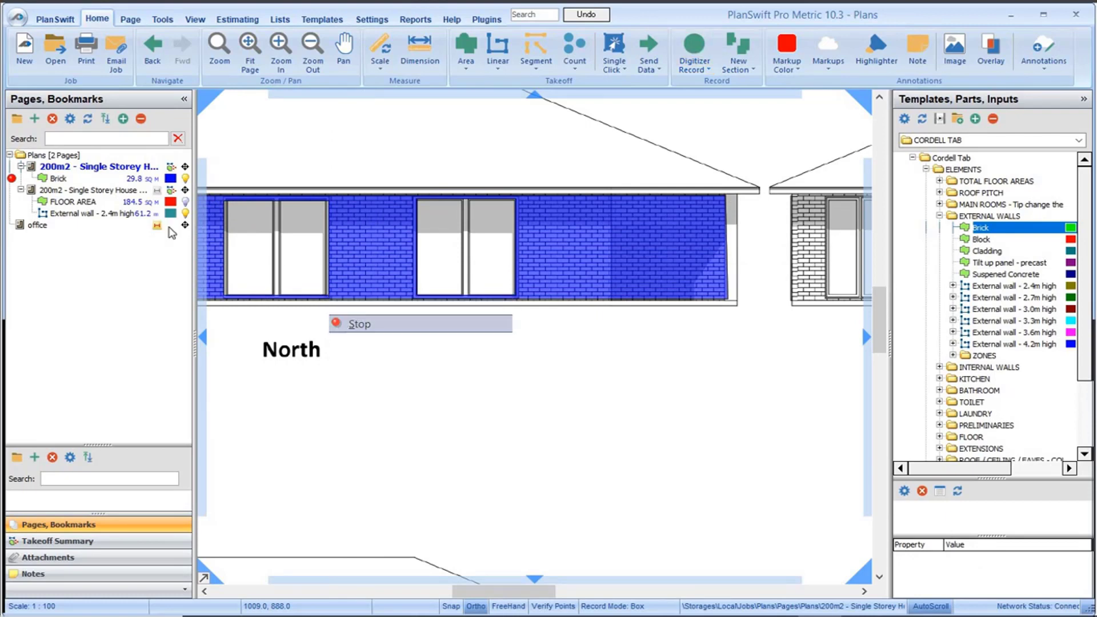
{"action": "left_click", "coordinate": [137, 201]}
{"action": "left_click", "coordinate": [136, 180]}
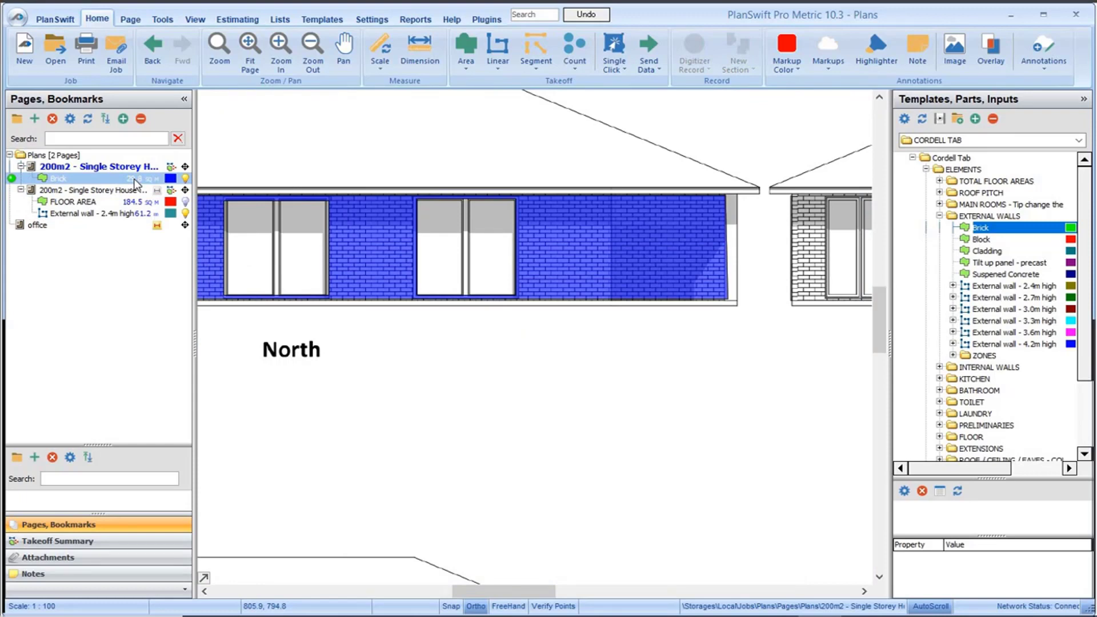
Add an Internal wall - 2.4m high takeoff to the floor plan page.
{"action": "left_click", "coordinate": [136, 189]}
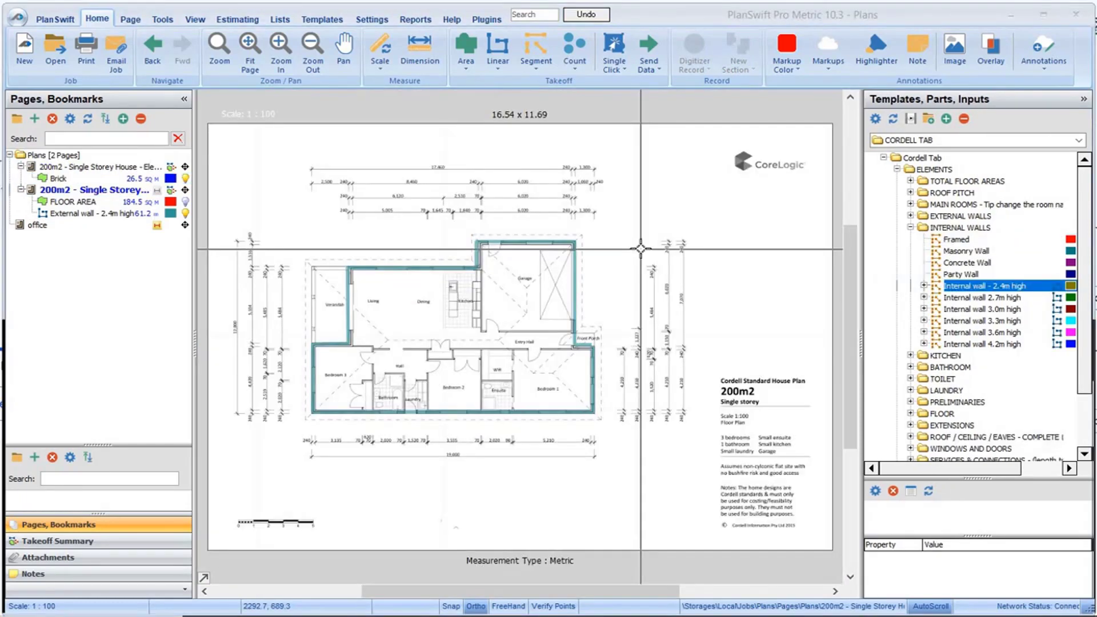
{"action": "left_click", "coordinate": [940, 172]}
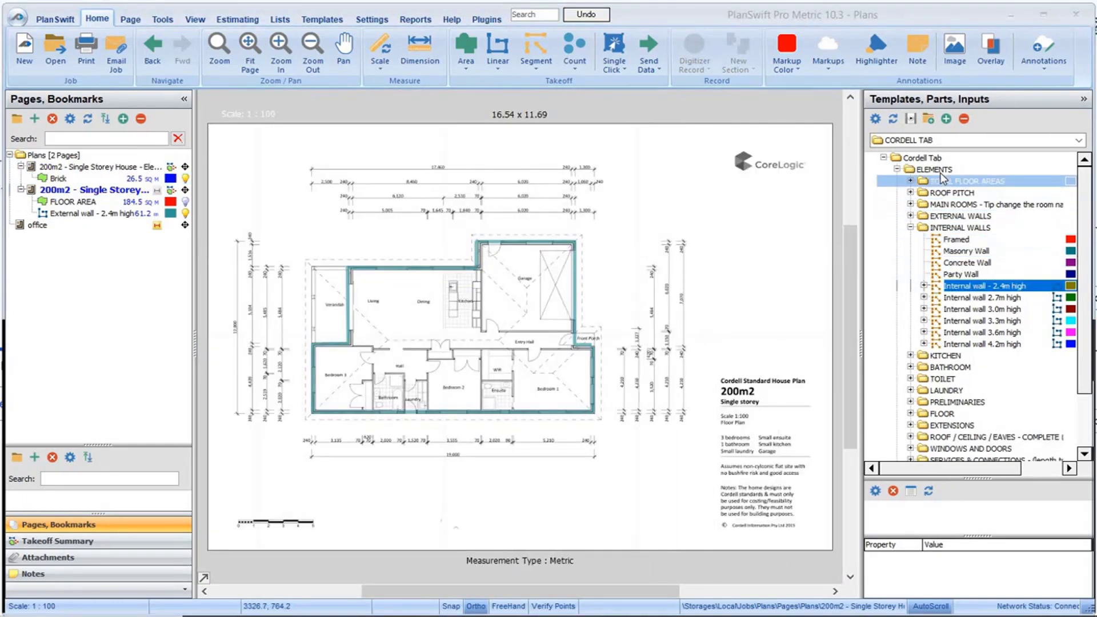
{"action": "left_click", "coordinate": [963, 288]}
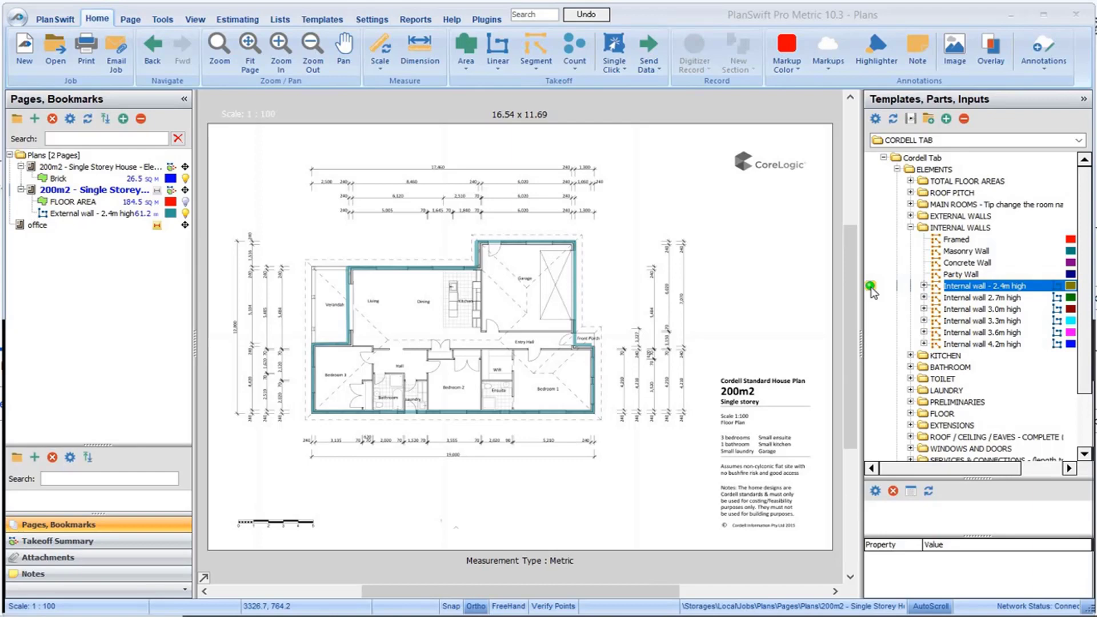
{"action": "left_click_drag", "start_coordinate": [871, 290], "coordinate": [657, 354]}
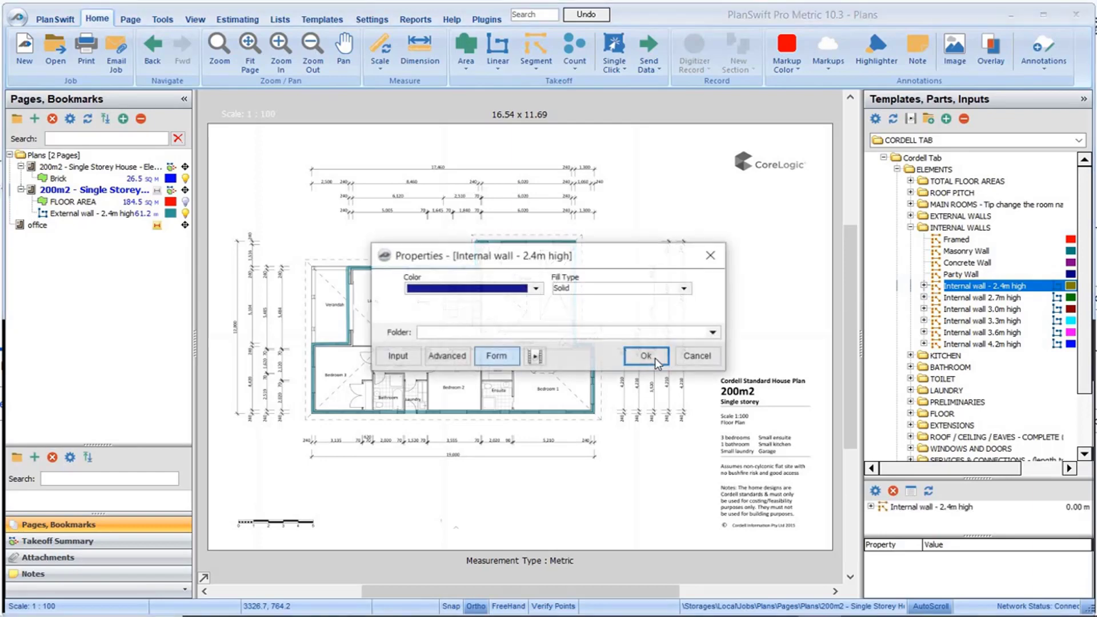
{"action": "key", "text": "Return"}
Trace the hallway, bedroom wing and bathroom internal walls, totalling 29.8 m.
{"action": "left_click", "coordinate": [574, 350]}
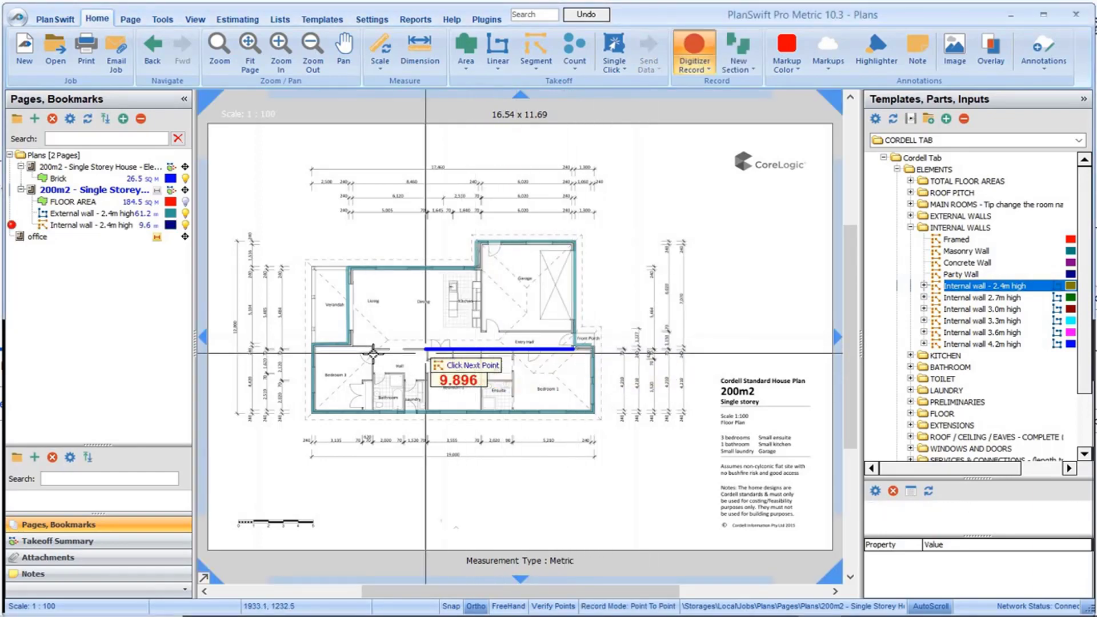
{"action": "left_click", "coordinate": [355, 346]}
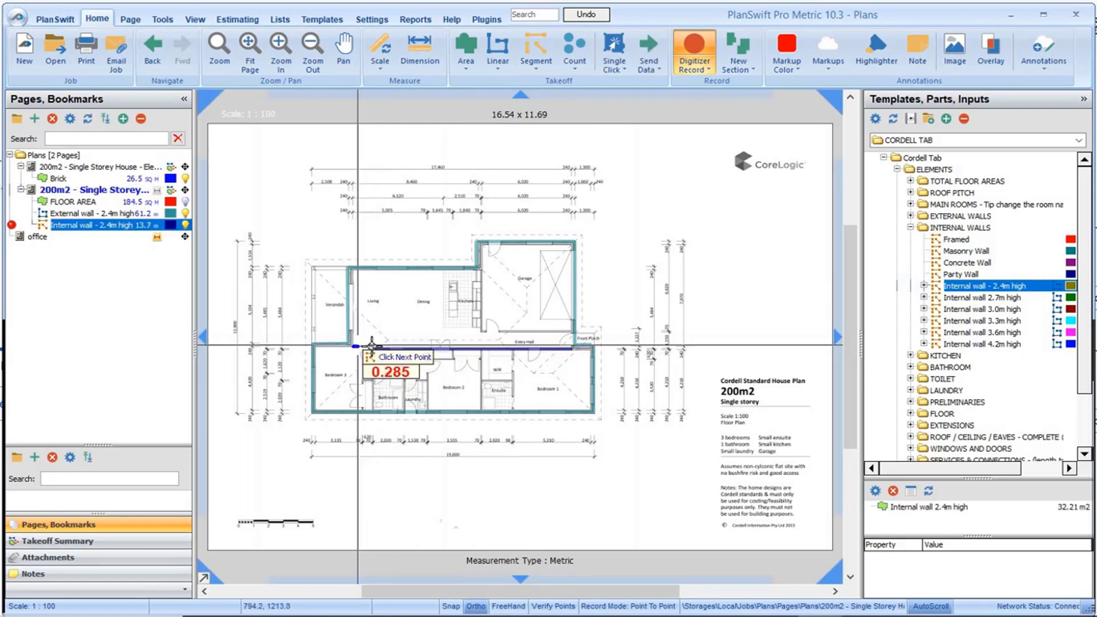
{"action": "left_click", "coordinate": [371, 407]}
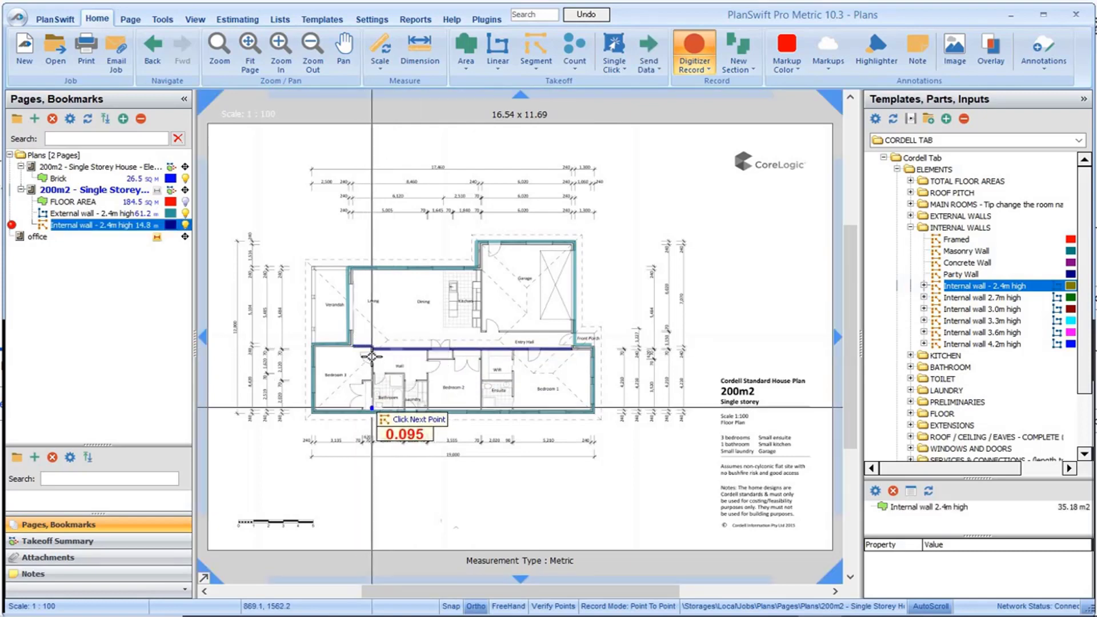
{"action": "left_click", "coordinate": [483, 411]}
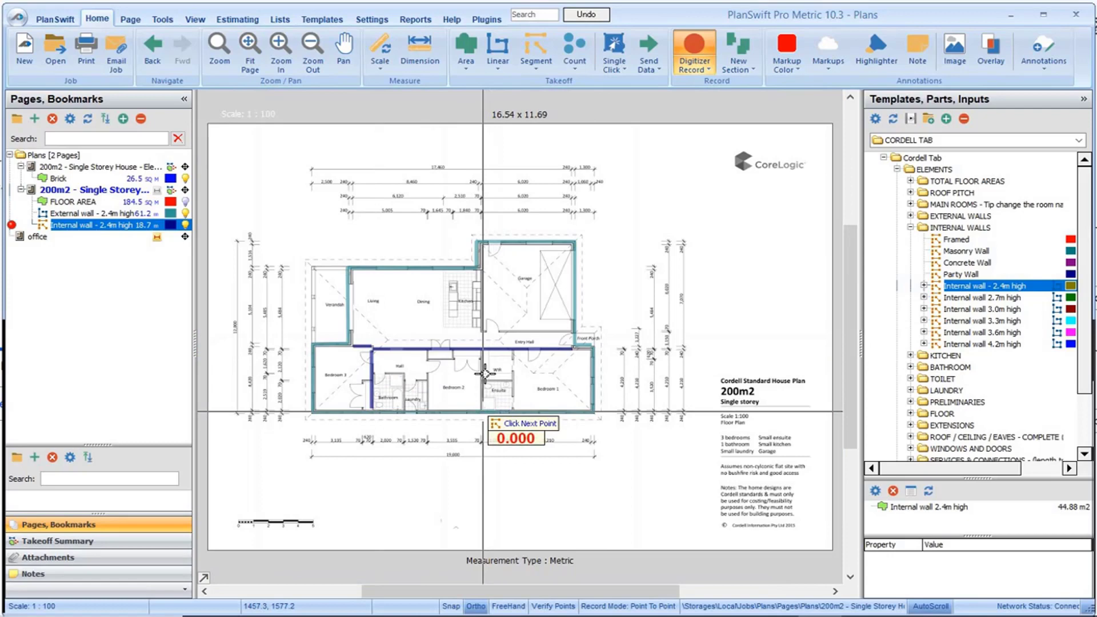
{"action": "left_click", "coordinate": [482, 351]}
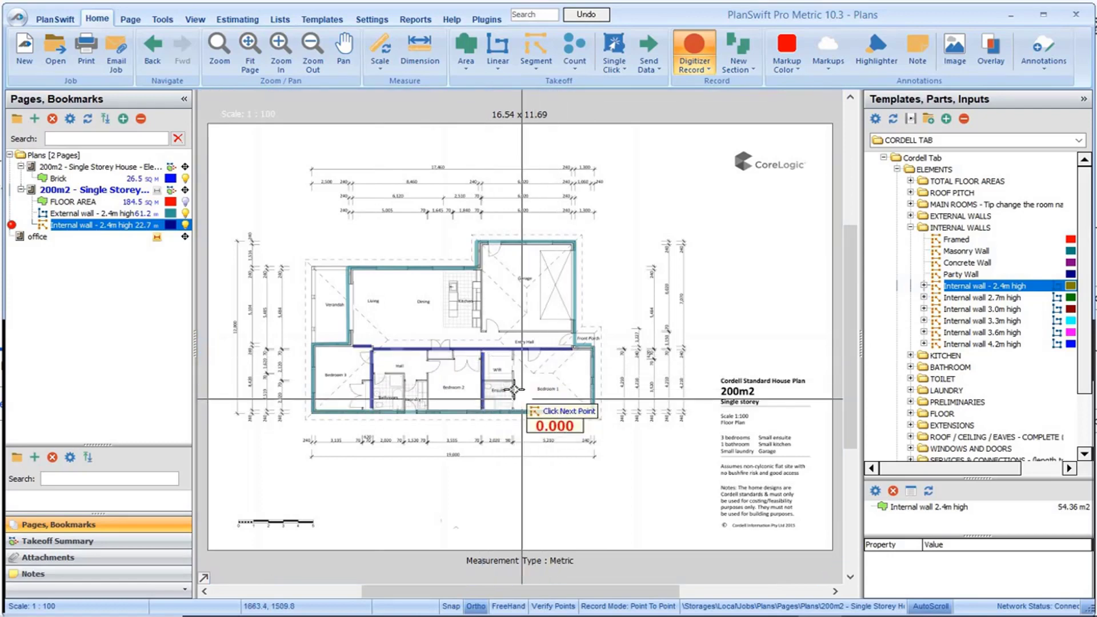
{"action": "left_click", "coordinate": [511, 352]}
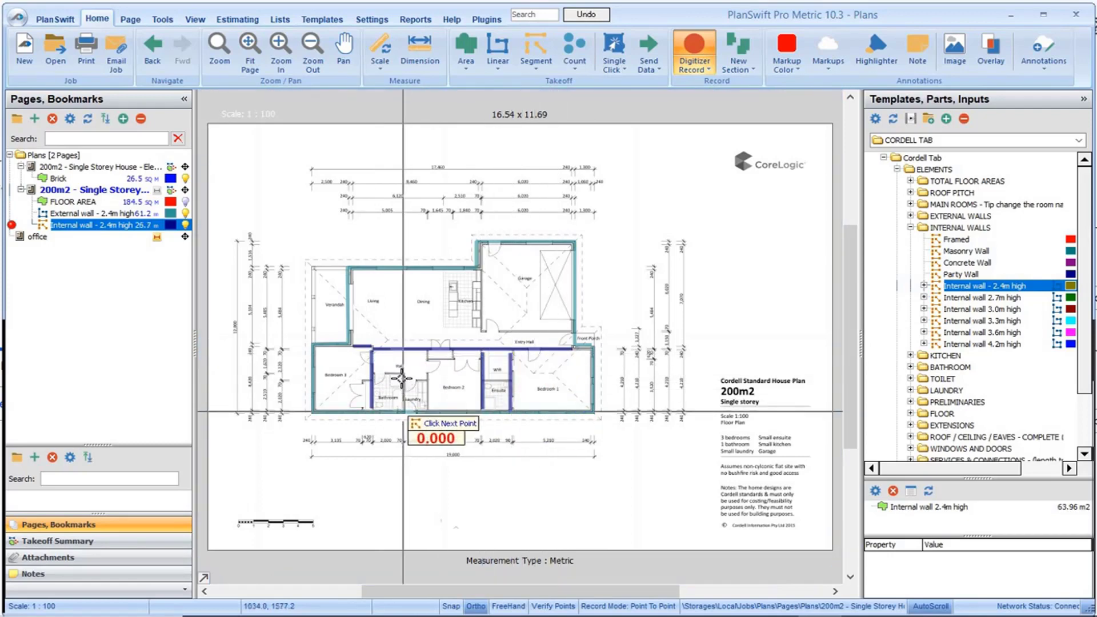
{"action": "left_click", "coordinate": [402, 378]}
{"action": "left_click", "coordinate": [465, 373]}
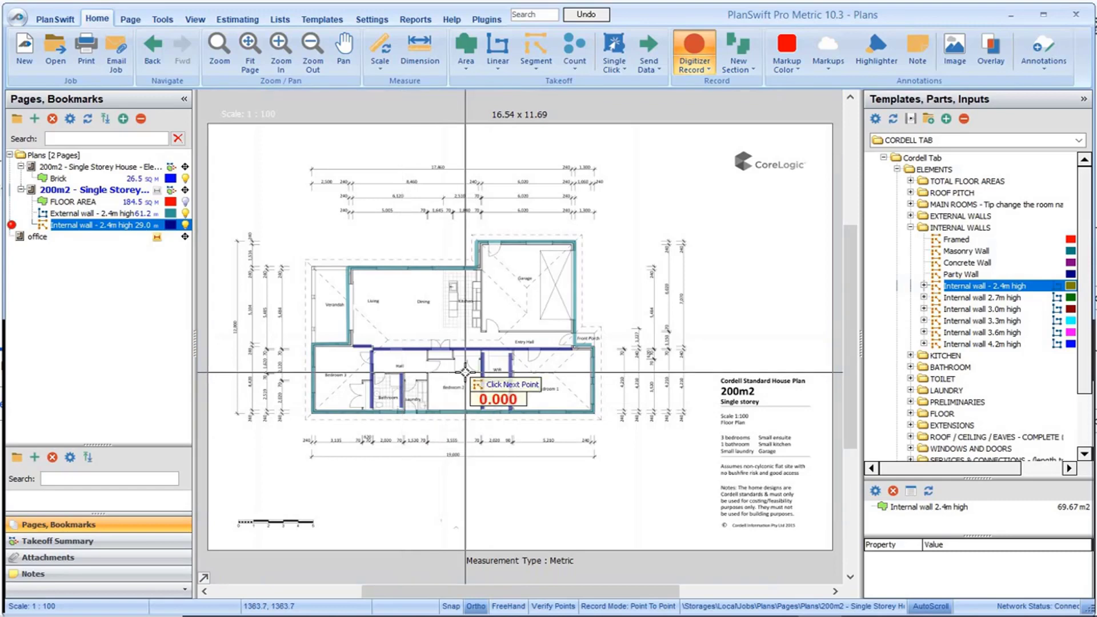
{"action": "key", "text": "Escape"}
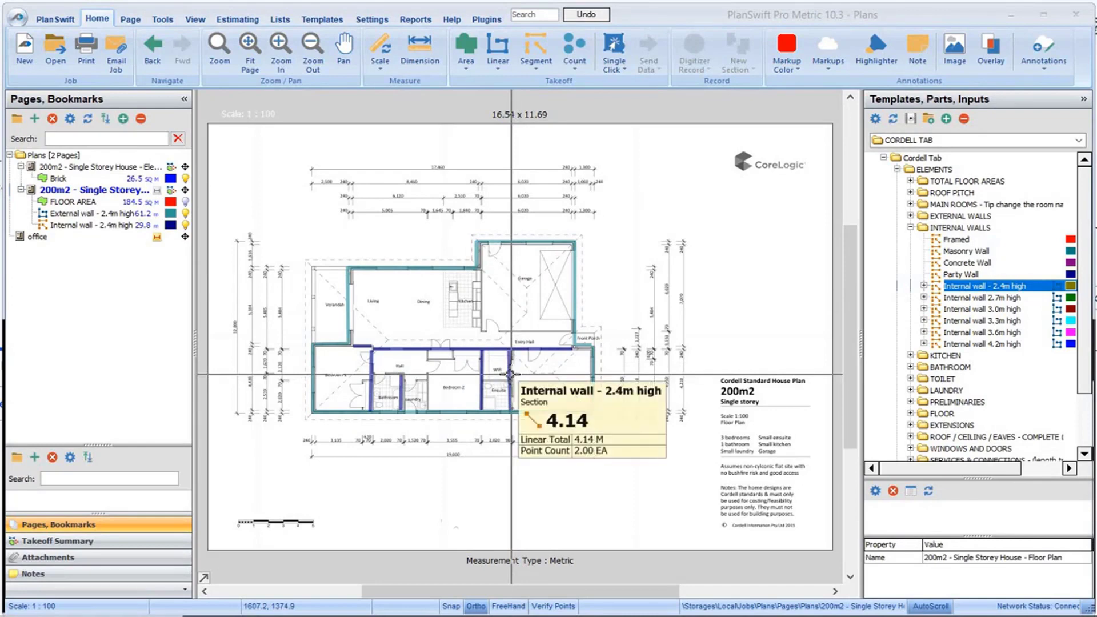
Add a new internal wall section with the bedroom, 1.5 m and bathroom-laundry walls, totalling 37.3 m.
{"action": "left_click", "coordinate": [511, 374]}
{"action": "right_click", "coordinate": [512, 374]}
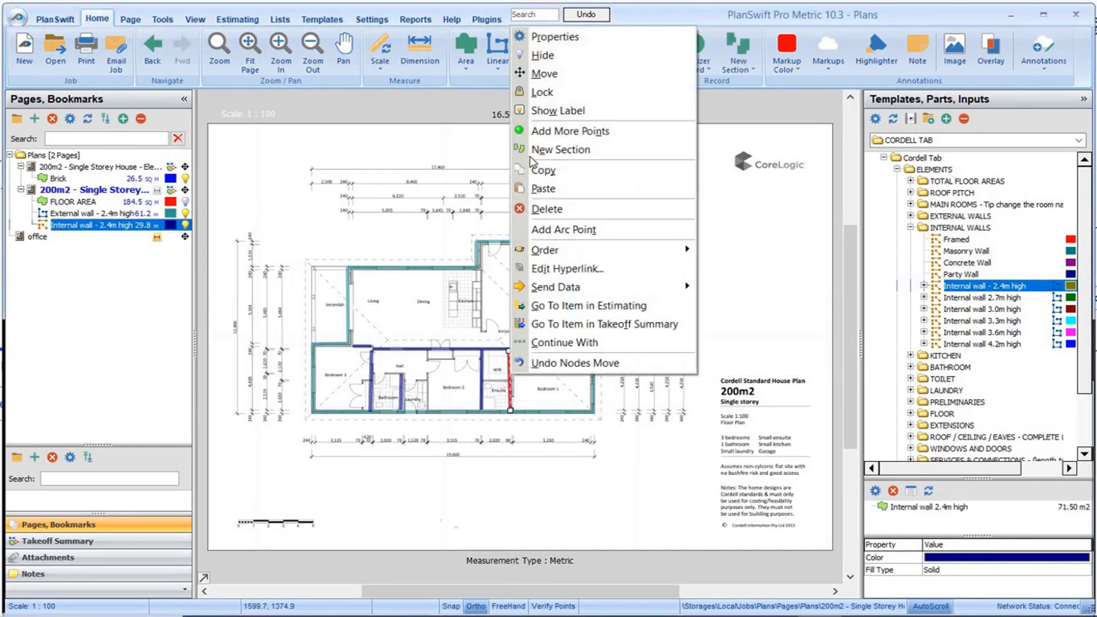
{"action": "left_click", "coordinate": [557, 150]}
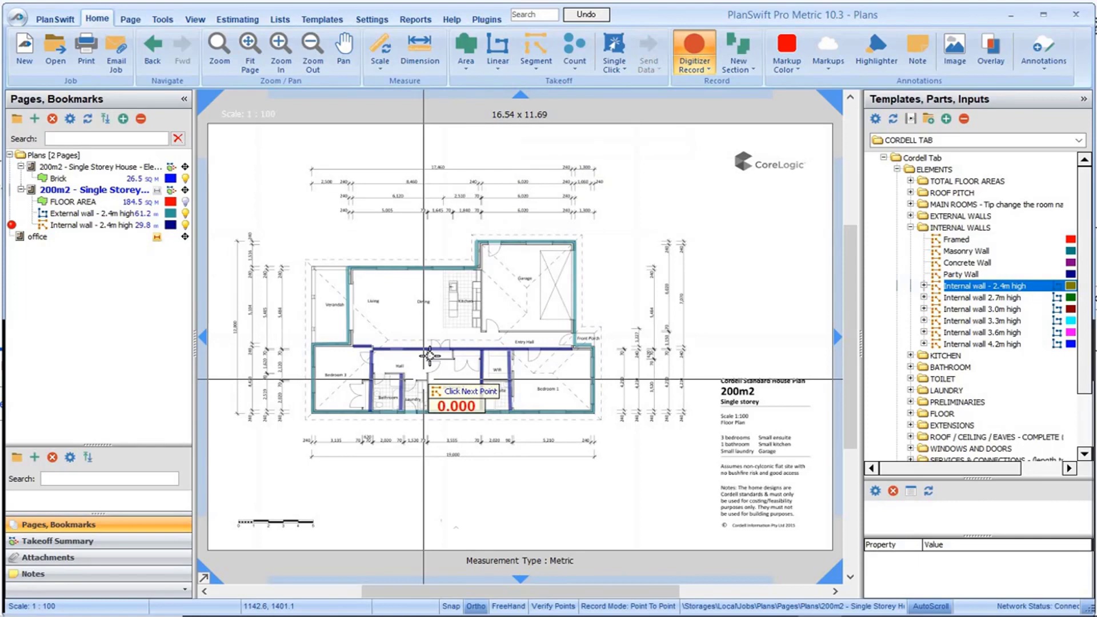
{"action": "left_click", "coordinate": [429, 360]}
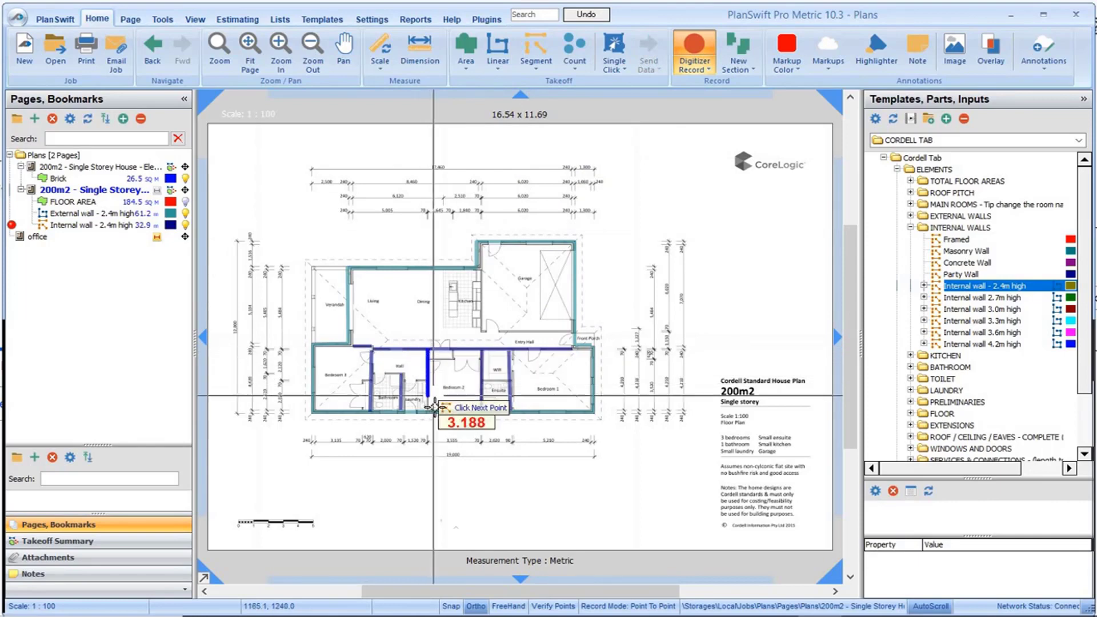
{"action": "double_click", "coordinate": [433, 407]}
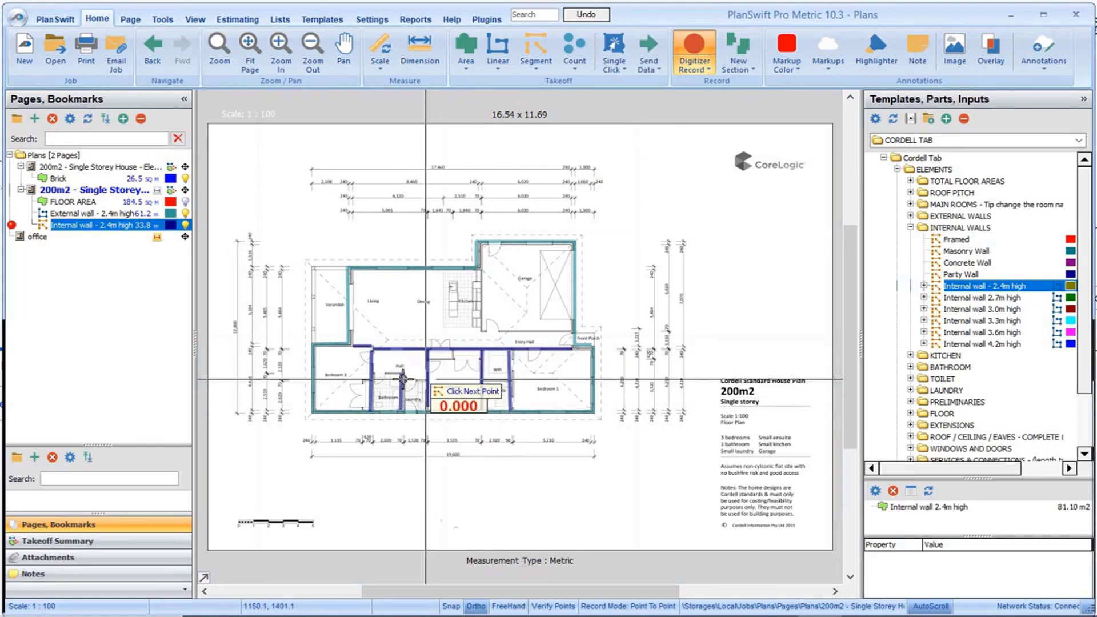
{"action": "left_click", "coordinate": [403, 379]}
{"action": "double_click", "coordinate": [400, 377]}
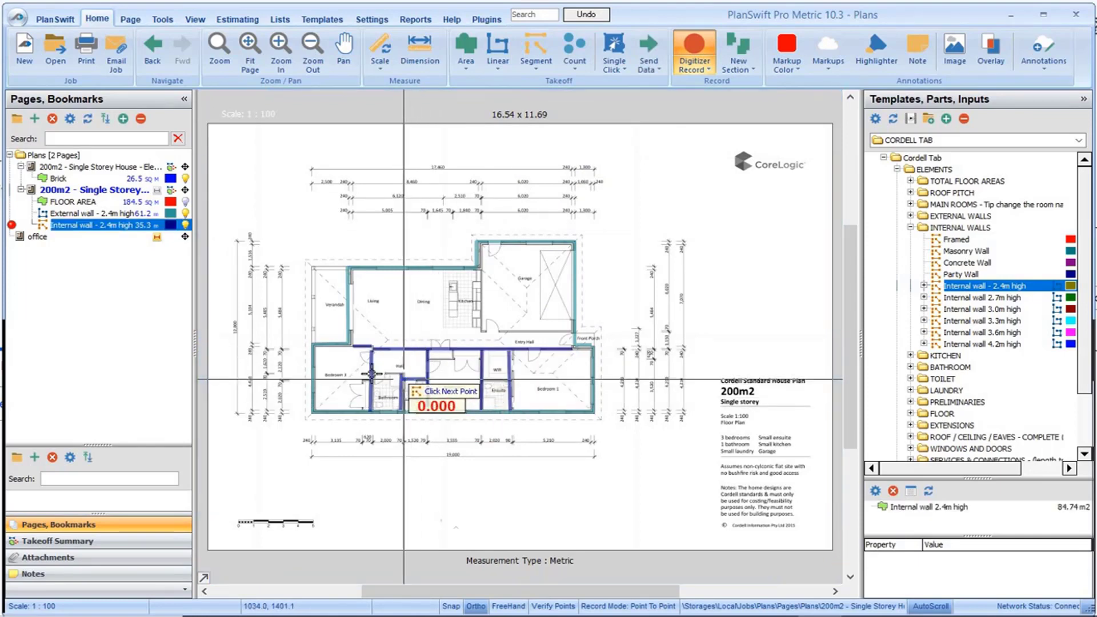
{"action": "left_click", "coordinate": [398, 374]}
{"action": "double_click", "coordinate": [424, 374]}
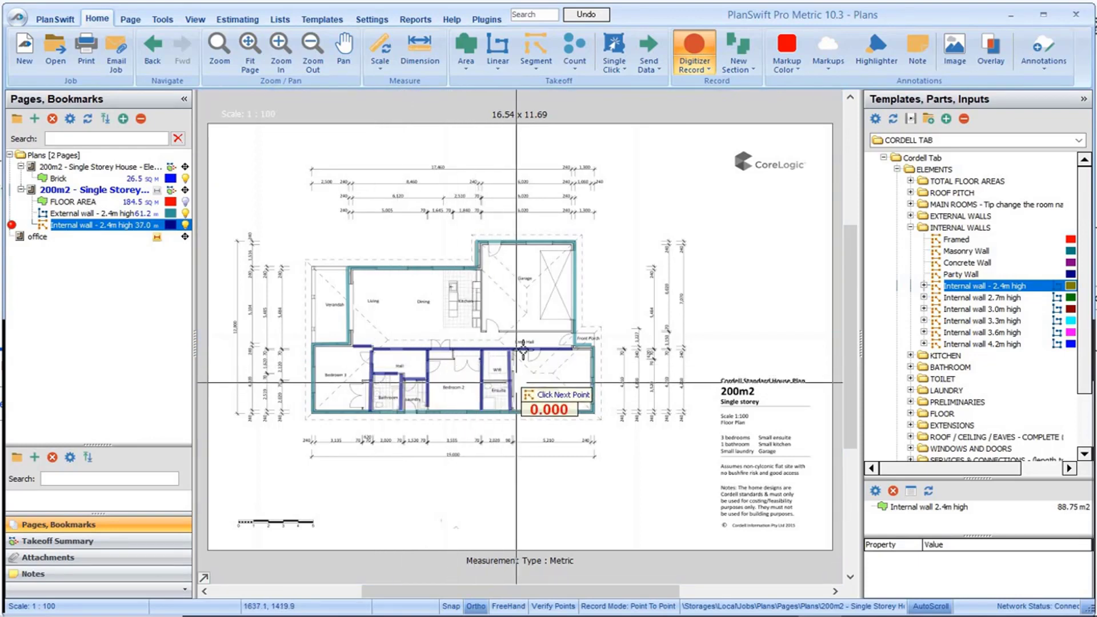
{"action": "left_click", "coordinate": [583, 18]}
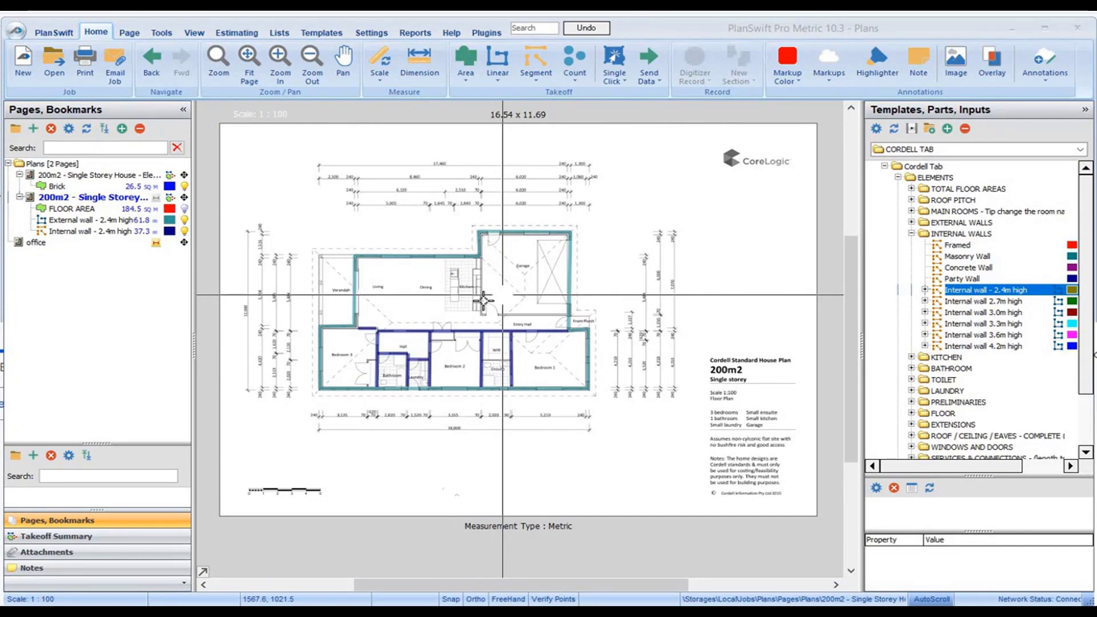
Extend External wall - 2.4m high with the extra garage-corner wall, totalling 72.4 m.
{"action": "left_click", "coordinate": [112, 222]}
{"action": "left_click", "coordinate": [11, 220]}
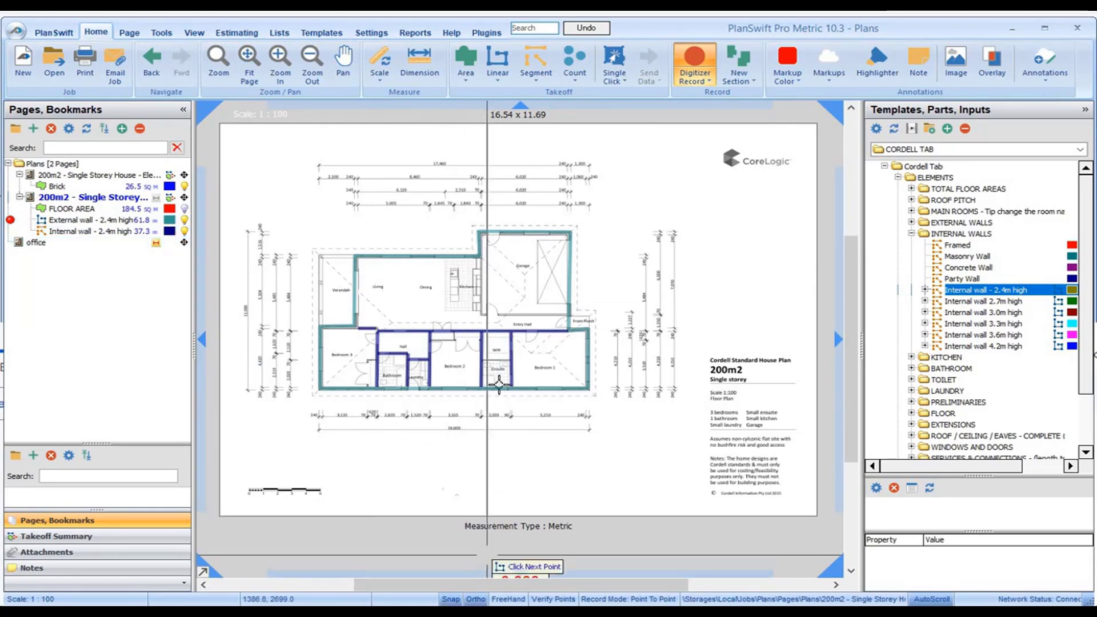
{"action": "left_click", "coordinate": [479, 257]}
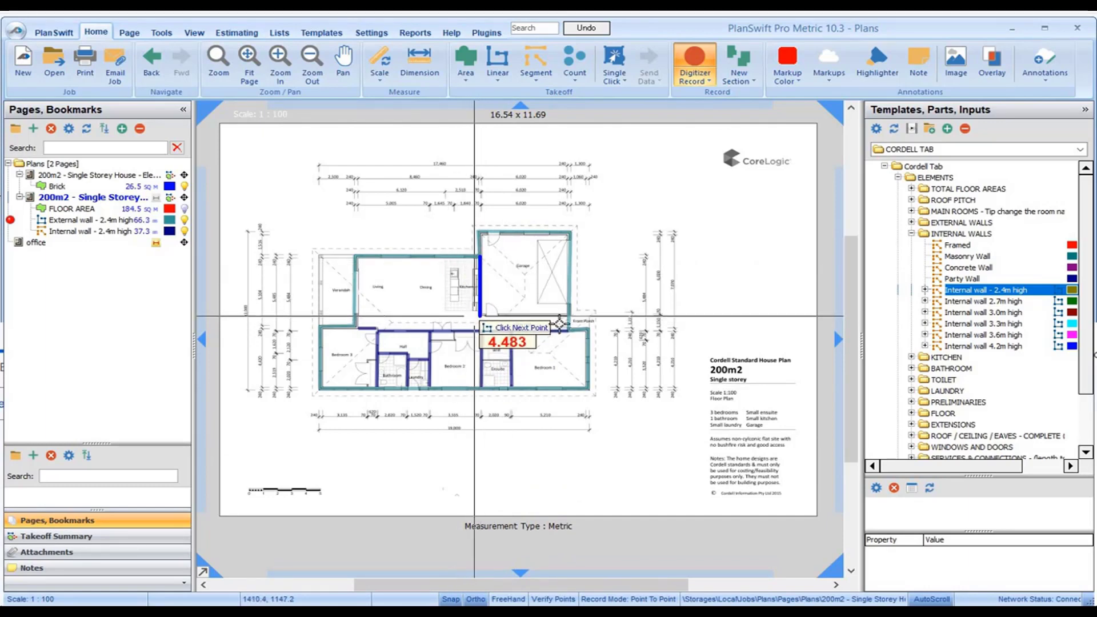
{"action": "left_click", "coordinate": [477, 315]}
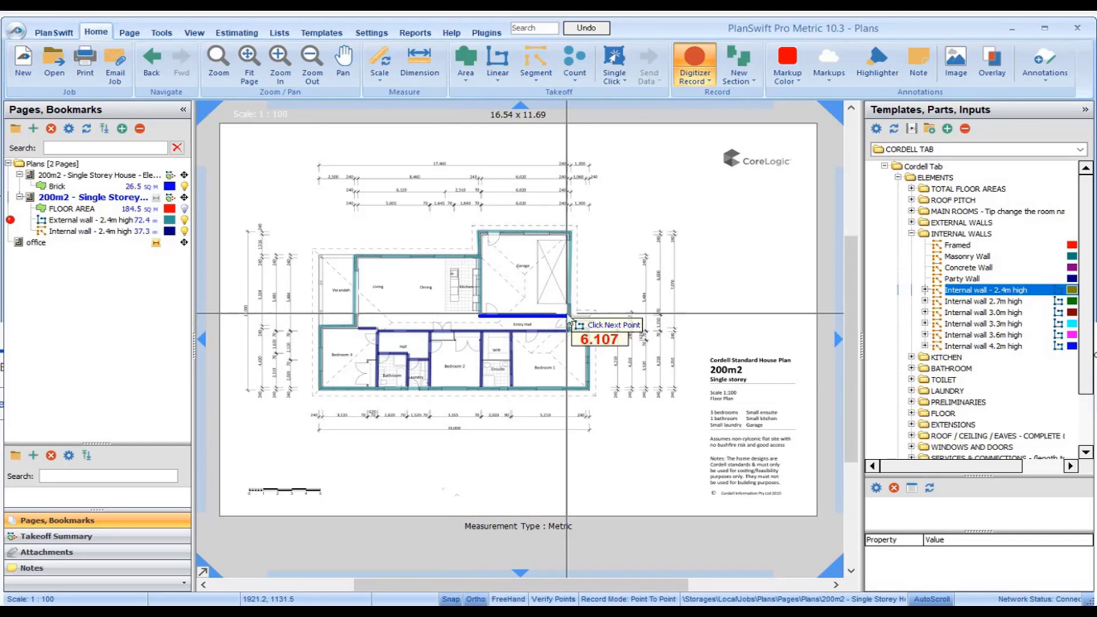
{"action": "right_click", "coordinate": [569, 320]}
{"action": "left_click", "coordinate": [597, 341]}
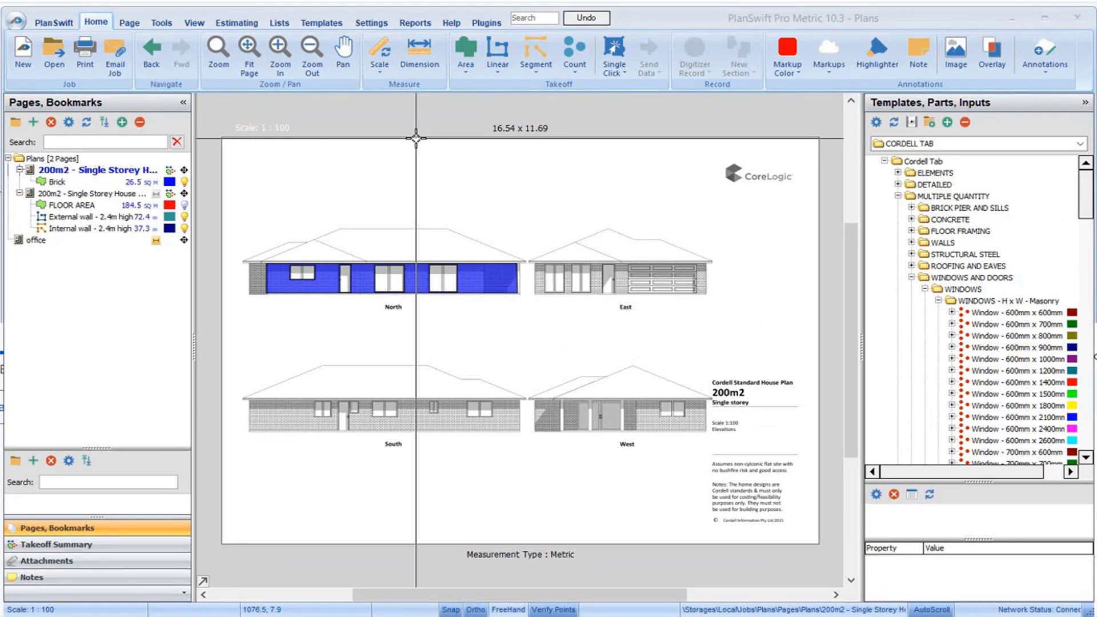
Pick the Window - 1500mm x 1200mm template from Multiple Quantity > Windows and Doors and confirm its settings.
{"action": "left_click", "coordinate": [949, 197]}
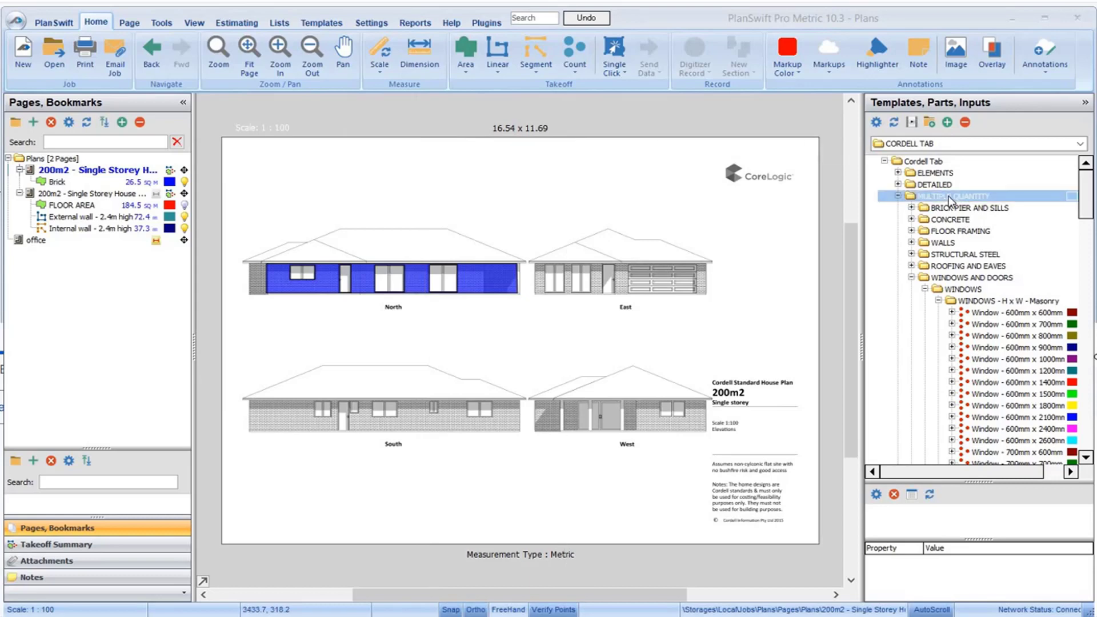
{"action": "left_click", "coordinate": [980, 282]}
{"action": "scroll", "coordinate": [997, 318], "scroll_direction": "down", "scroll_amount": 10}
{"action": "left_click", "coordinate": [997, 320]}
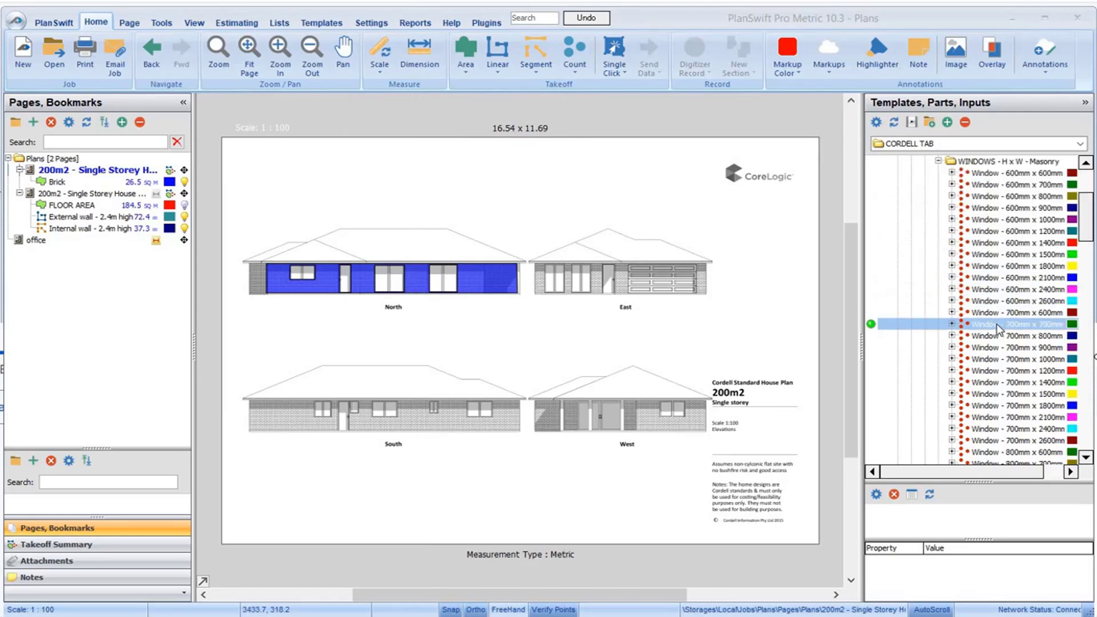
{"action": "scroll", "coordinate": [998, 323], "scroll_direction": "down", "scroll_amount": 3}
{"action": "scroll", "coordinate": [997, 328], "scroll_direction": "down", "scroll_amount": 15}
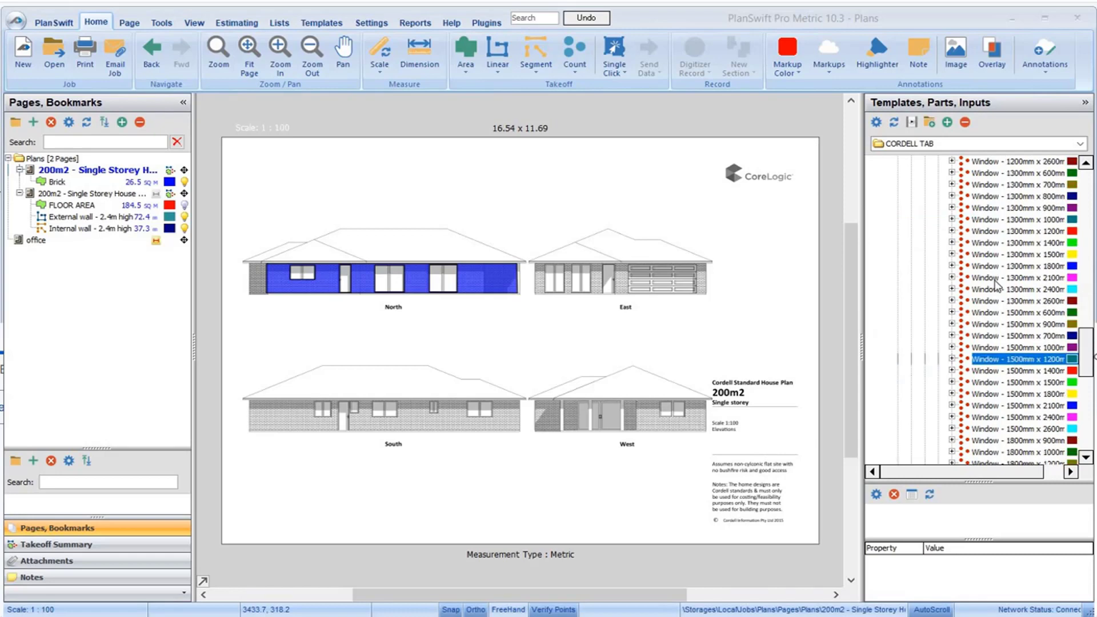
{"action": "left_click", "coordinate": [998, 257]}
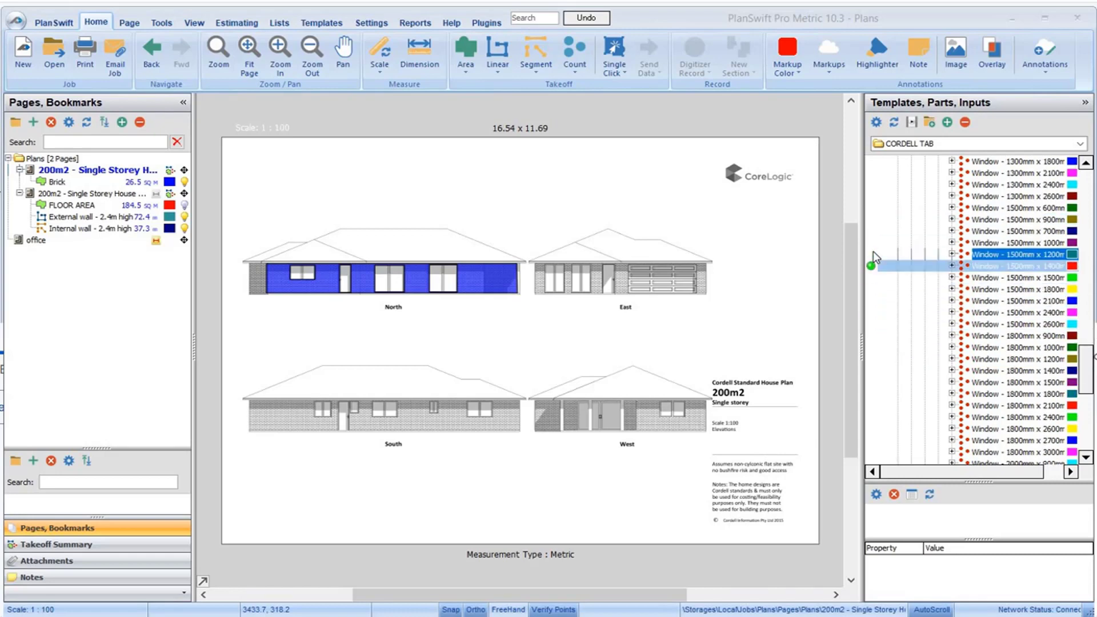
{"action": "key", "text": "Return"}
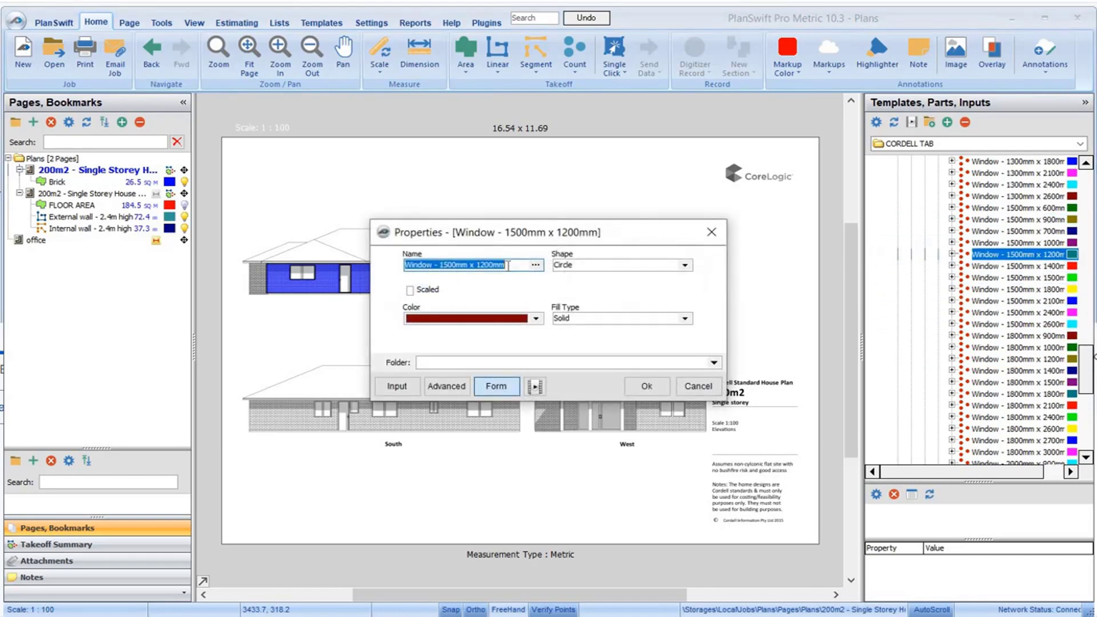
{"action": "left_click", "coordinate": [645, 386]}
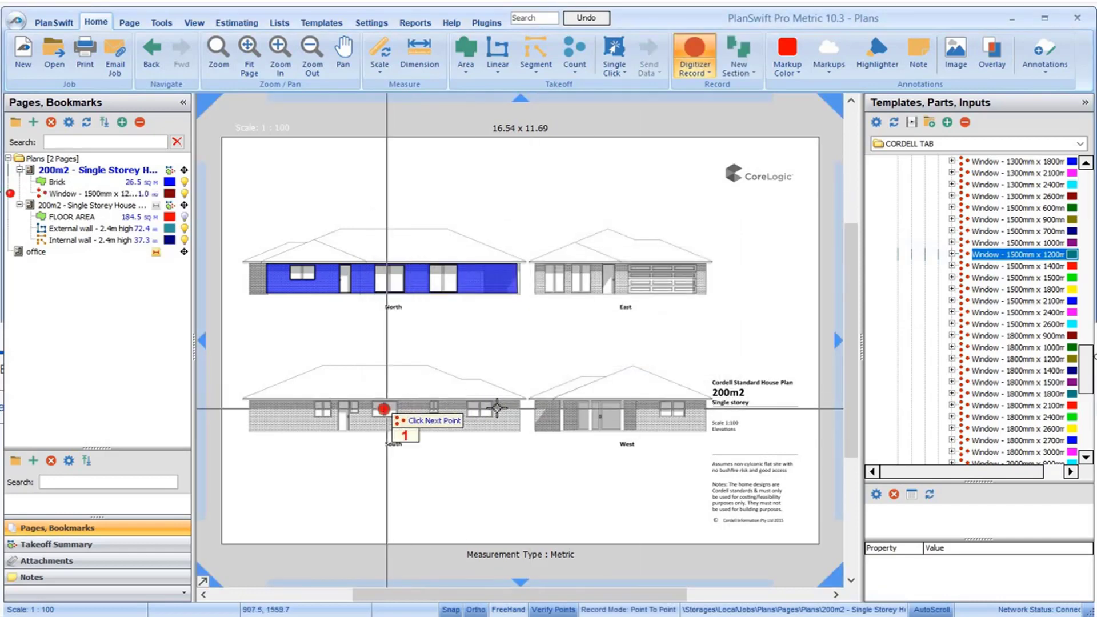
Count the windows on the South and West elevations and finish the count.
{"action": "left_click", "coordinate": [478, 408]}
{"action": "left_click", "coordinate": [667, 408]}
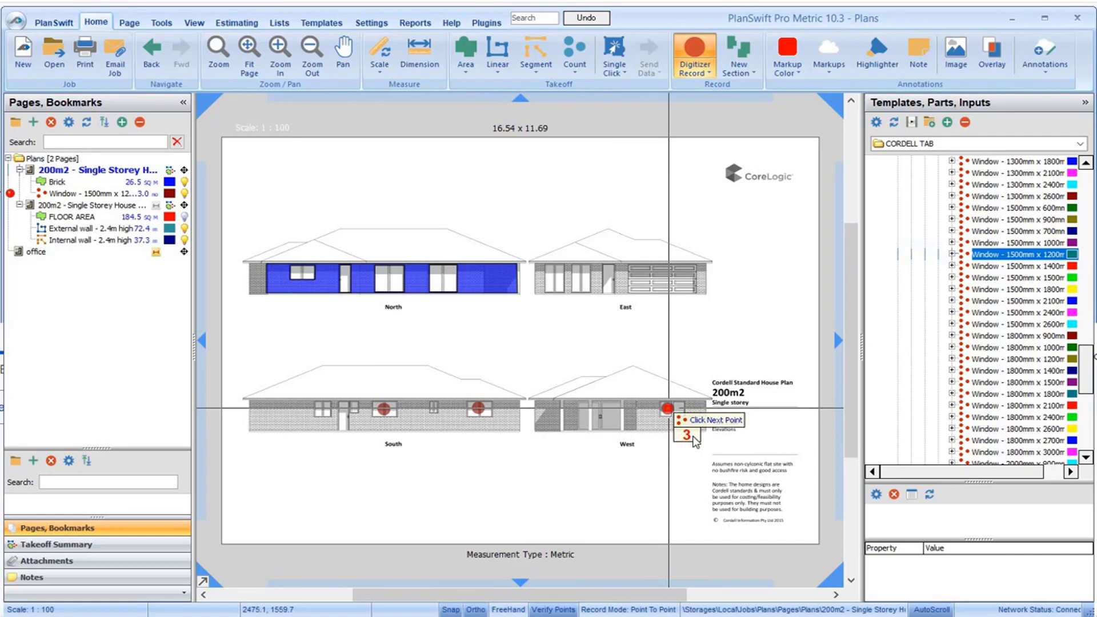
{"action": "right_click", "coordinate": [694, 440]}
{"action": "left_click", "coordinate": [707, 443]}
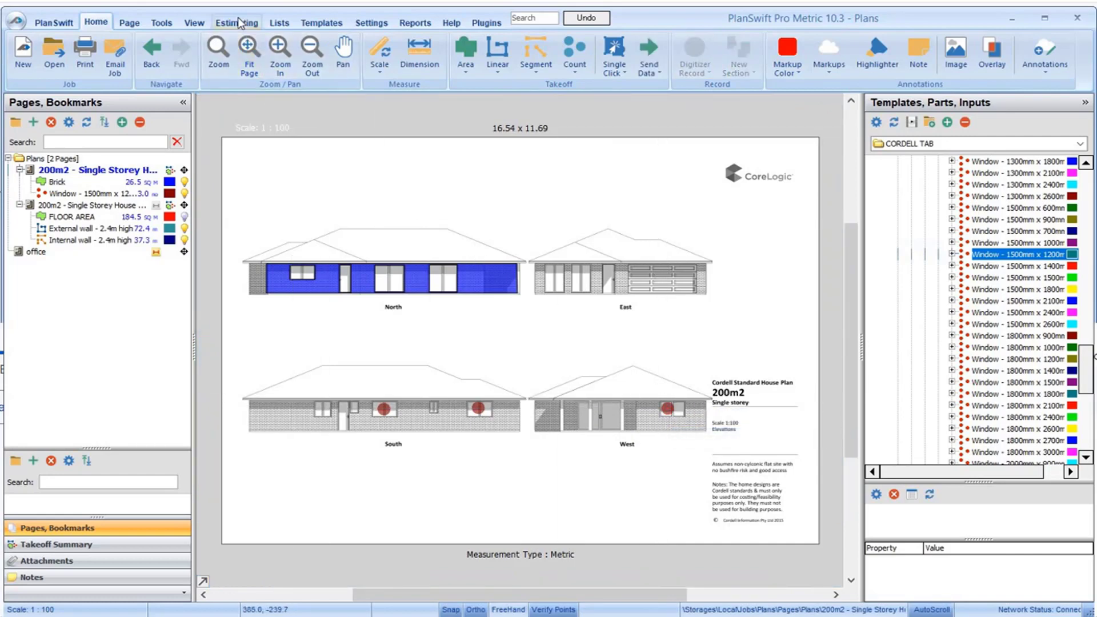
Switch to the Estimating list and select the Window - 1500mm x 1200mm row.
{"action": "left_click", "coordinate": [239, 23]}
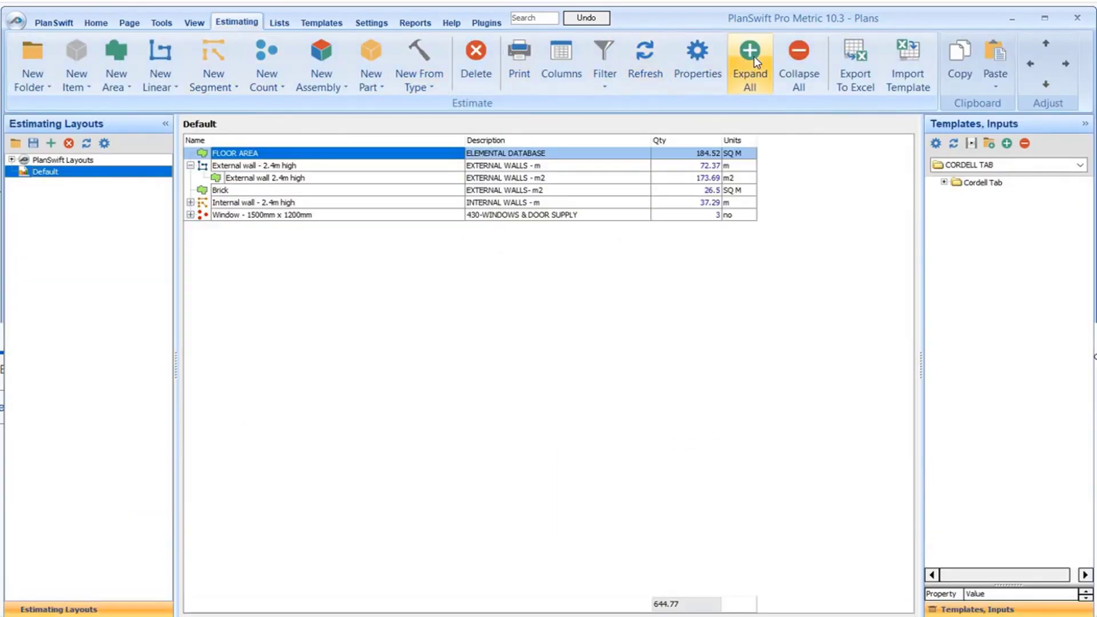
{"action": "left_click", "coordinate": [191, 217]}
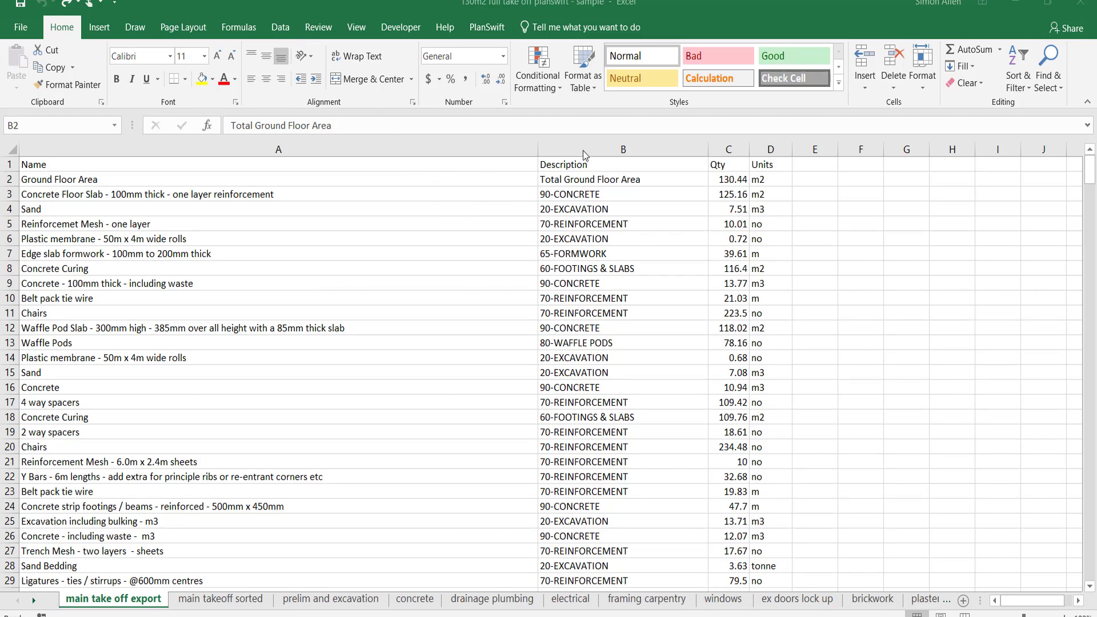
Sort the export table A to Z by the Description column.
{"action": "left_click", "coordinate": [615, 151]}
{"action": "left_click", "coordinate": [1016, 85]}
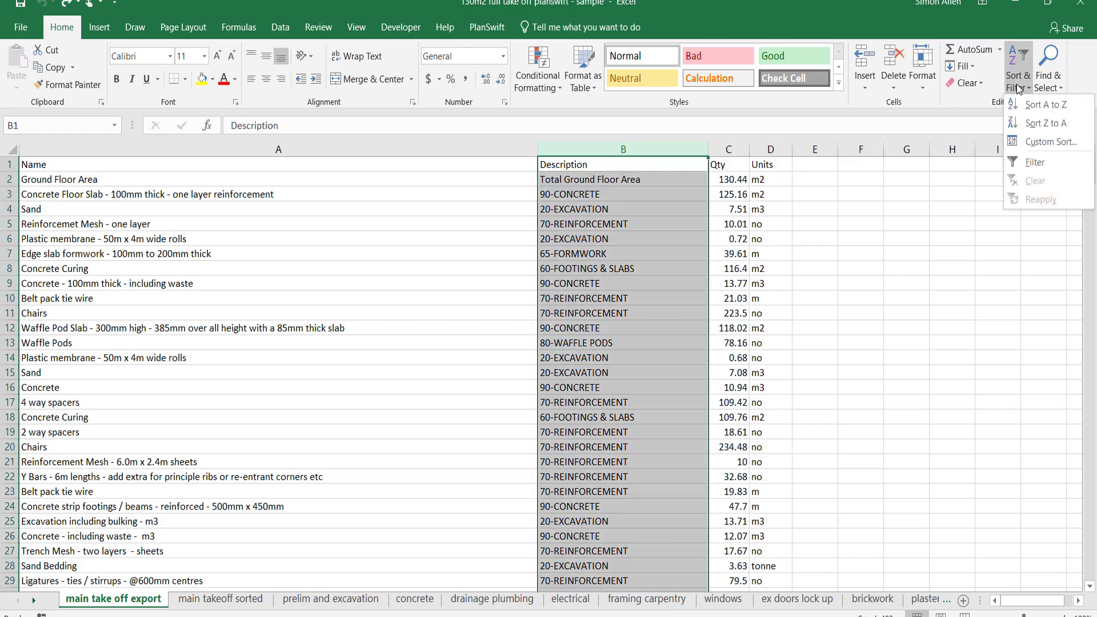
{"action": "left_click", "coordinate": [1027, 105]}
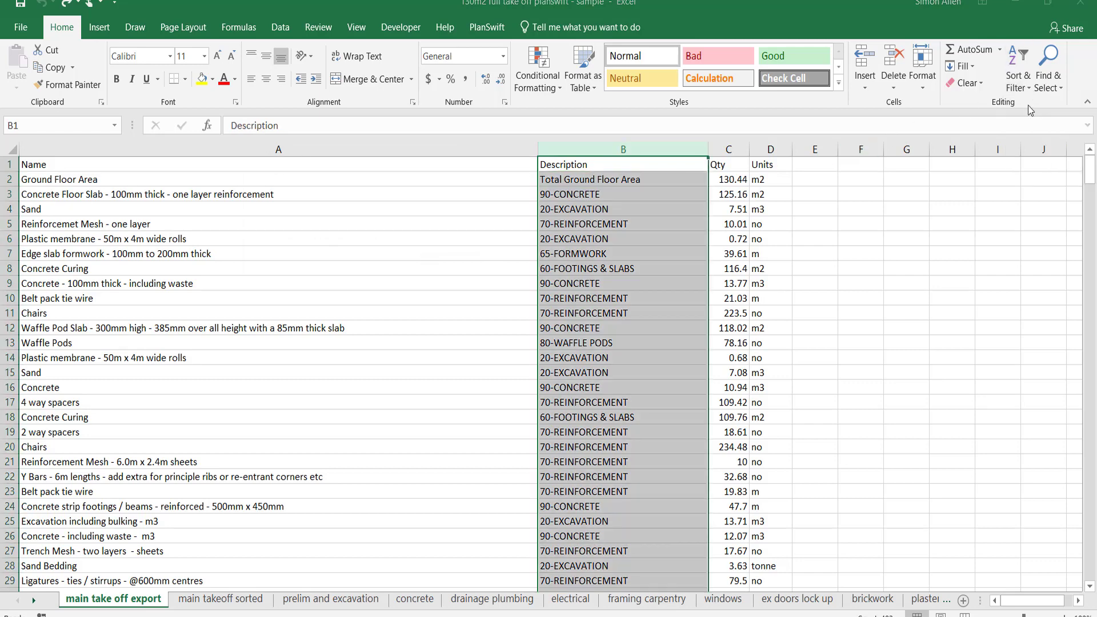
{"action": "left_click", "coordinate": [453, 266]}
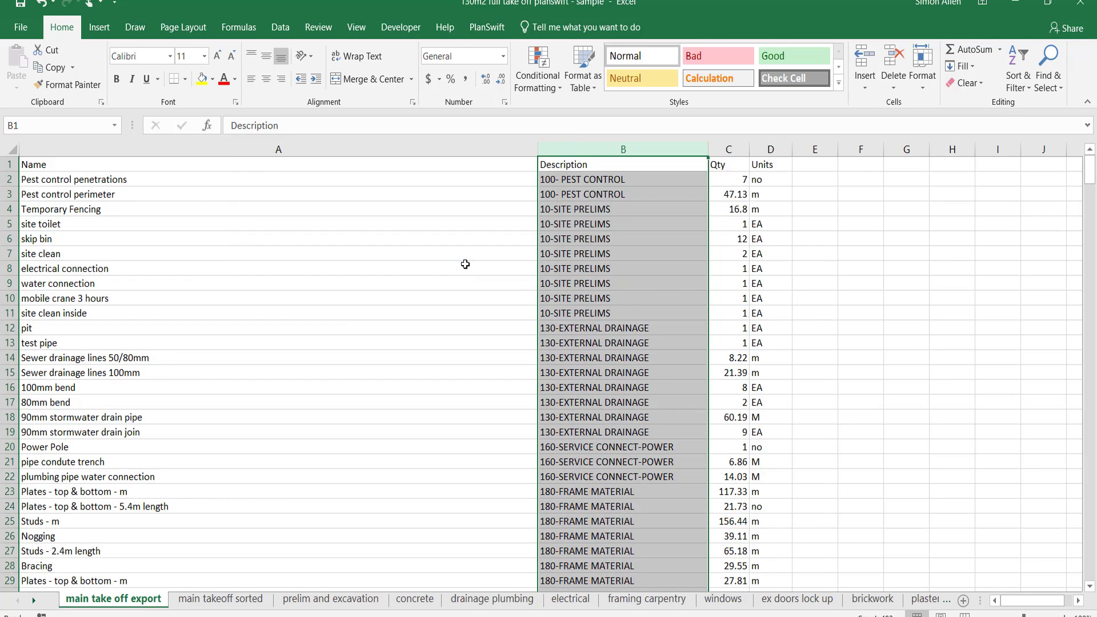
Copy the nine internal fixing carpenter quantities C249:C257 from the main takeoff sorted sheet into the clipboard.
{"action": "left_click", "coordinate": [223, 600]}
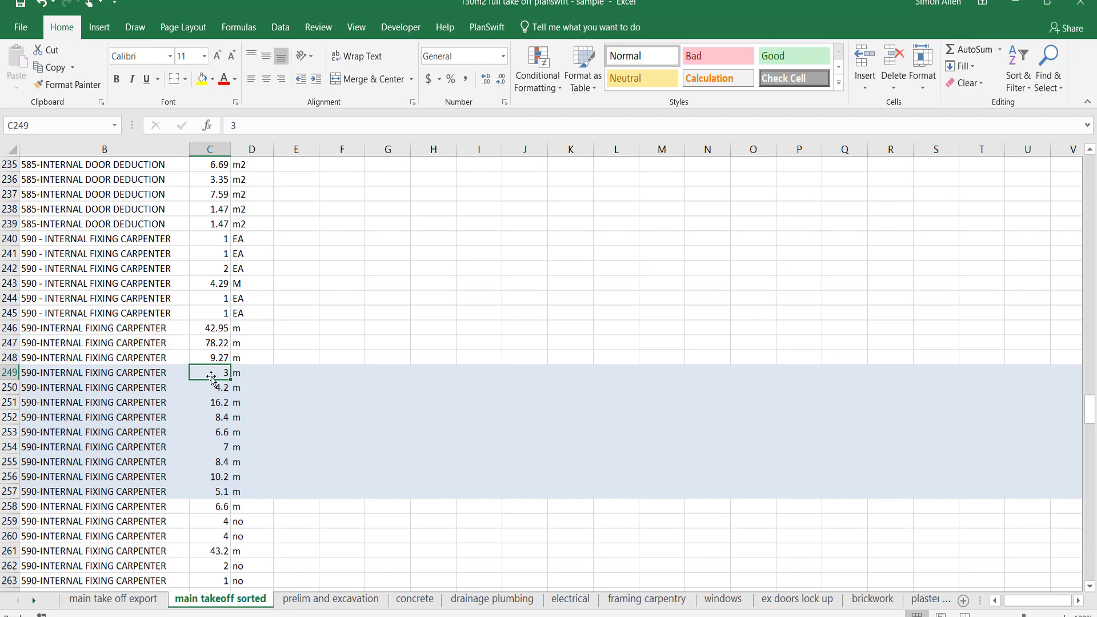
{"action": "left_click_drag", "start_coordinate": [205, 371], "coordinate": [209, 490]}
{"action": "right_click", "coordinate": [209, 477]}
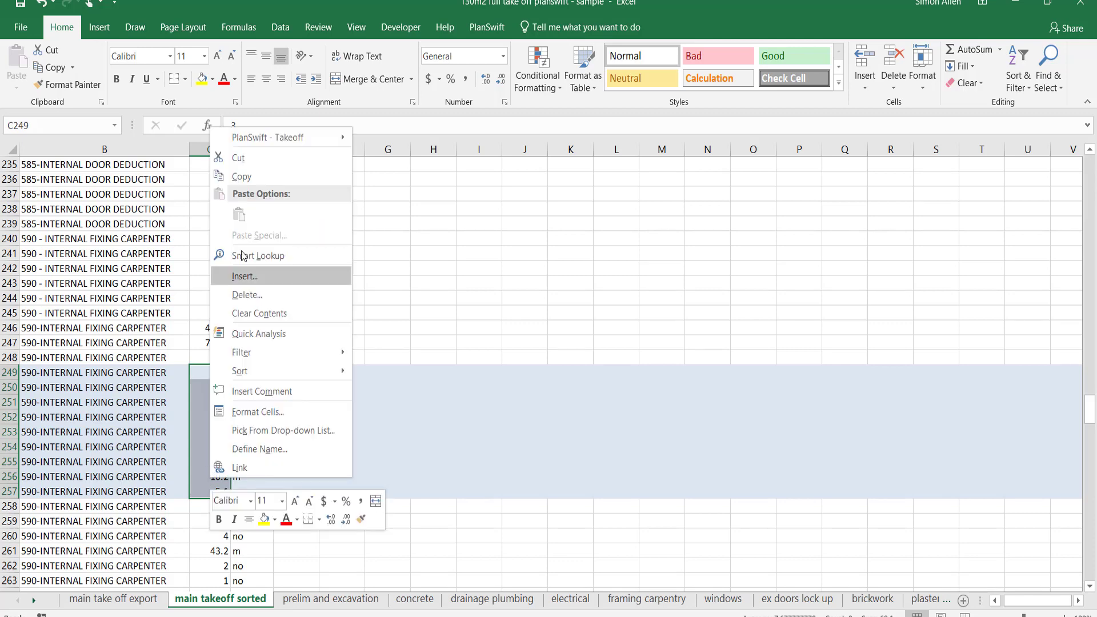
{"action": "left_click", "coordinate": [245, 176]}
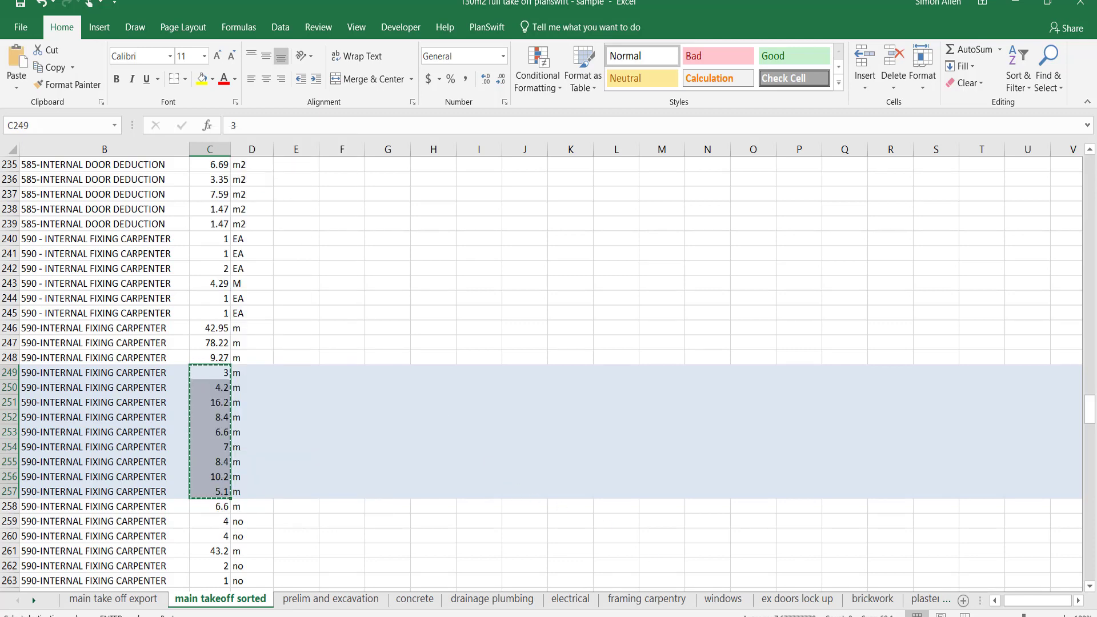
{"action": "left_click", "coordinate": [904, 571]}
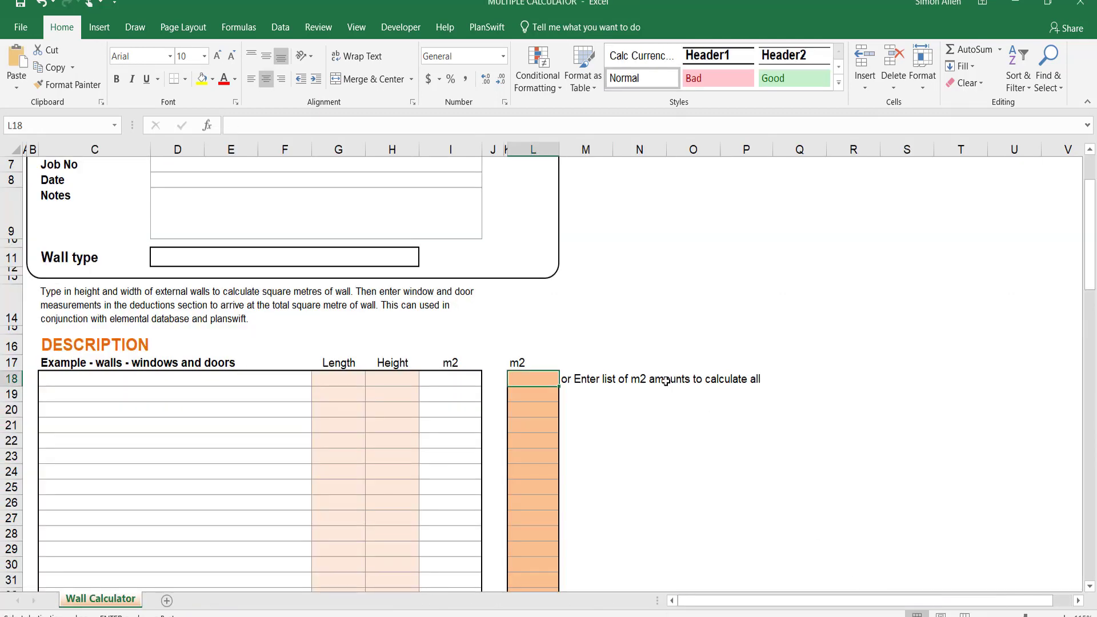
Paste the copied quantities into the Wall Calculator's m2 list at L18.
{"action": "right_click", "coordinate": [531, 377]}
{"action": "left_click", "coordinate": [564, 110]}
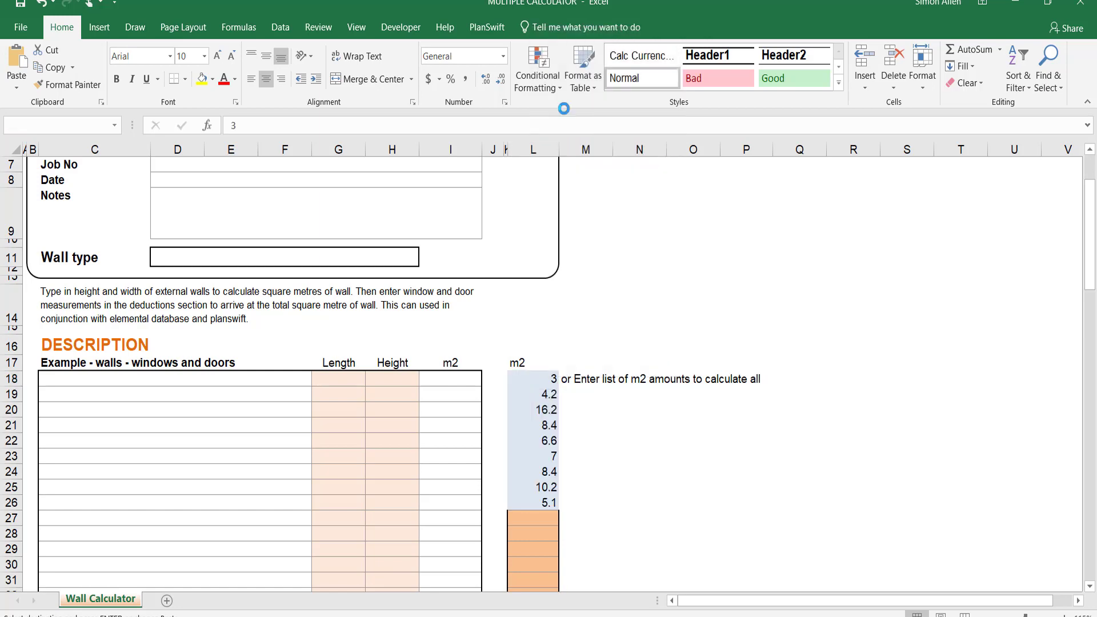
{"action": "scroll", "coordinate": [604, 443], "scroll_direction": "down", "scroll_amount": 16}
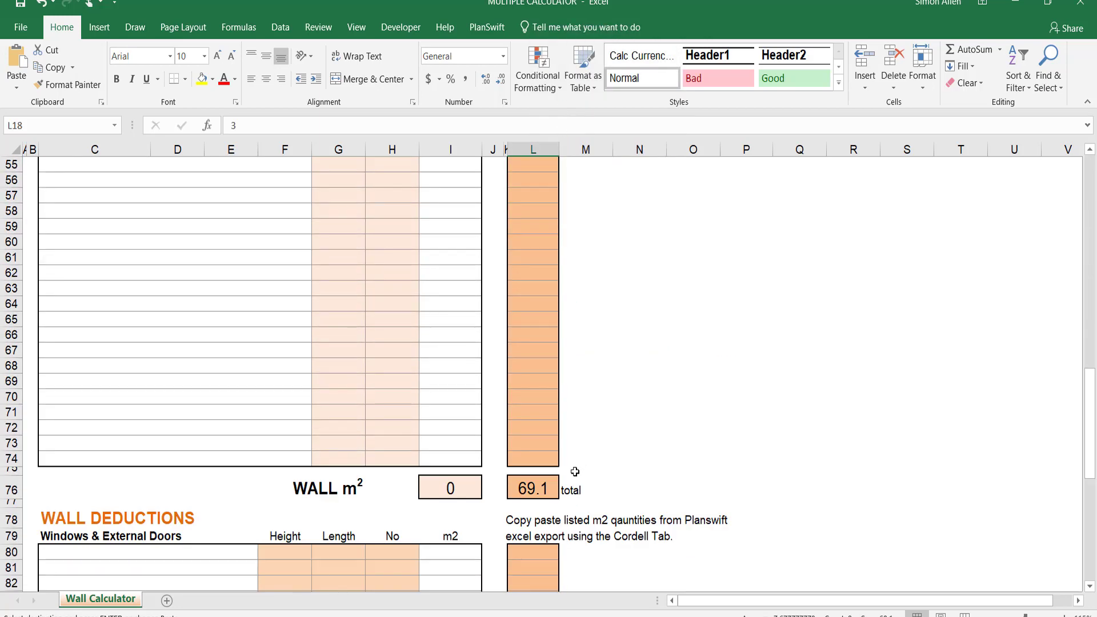
{"action": "scroll", "coordinate": [575, 471], "scroll_direction": "down", "scroll_amount": 2}
Copy the 69.1 wall total and return to PlanSwift.
{"action": "left_click", "coordinate": [524, 401]}
{"action": "right_click", "coordinate": [524, 401]}
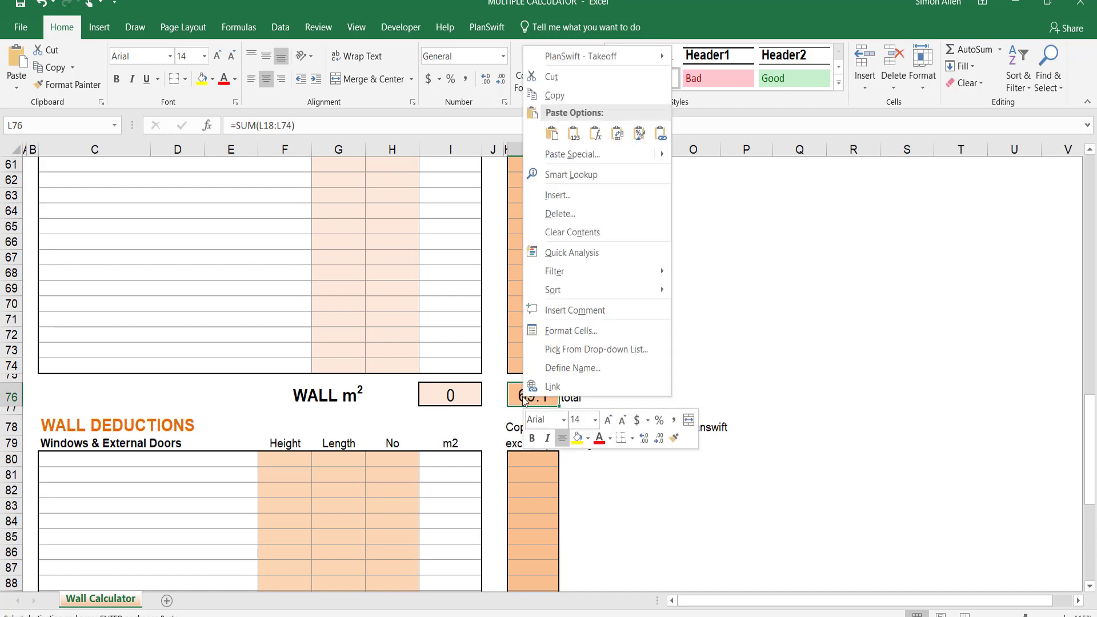
{"action": "left_click", "coordinate": [553, 96]}
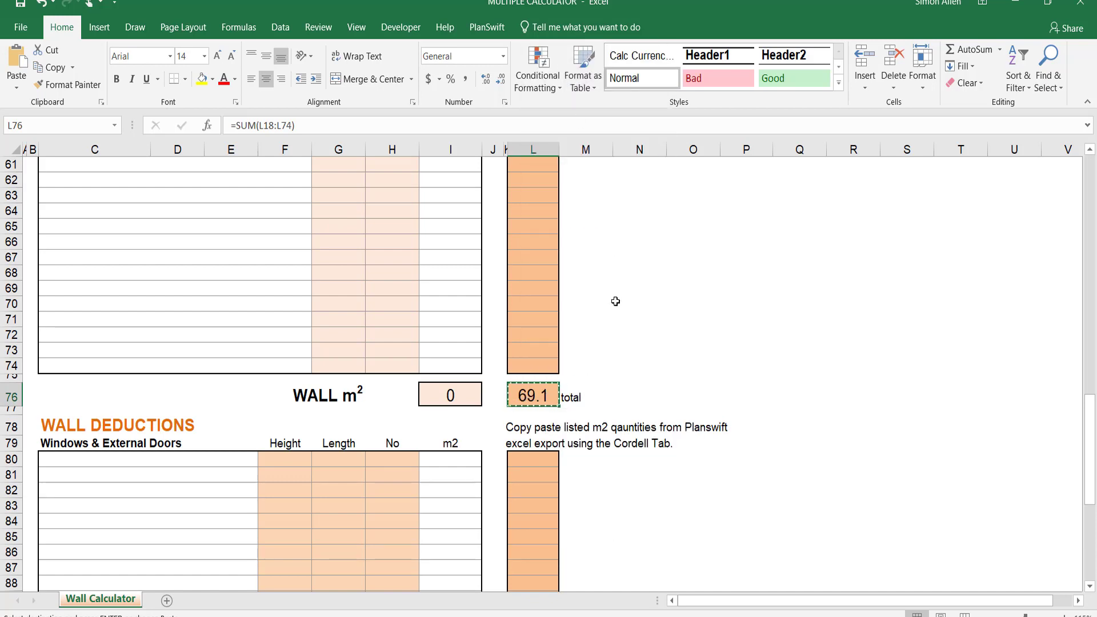
{"action": "key", "text": "alt+Tab"}
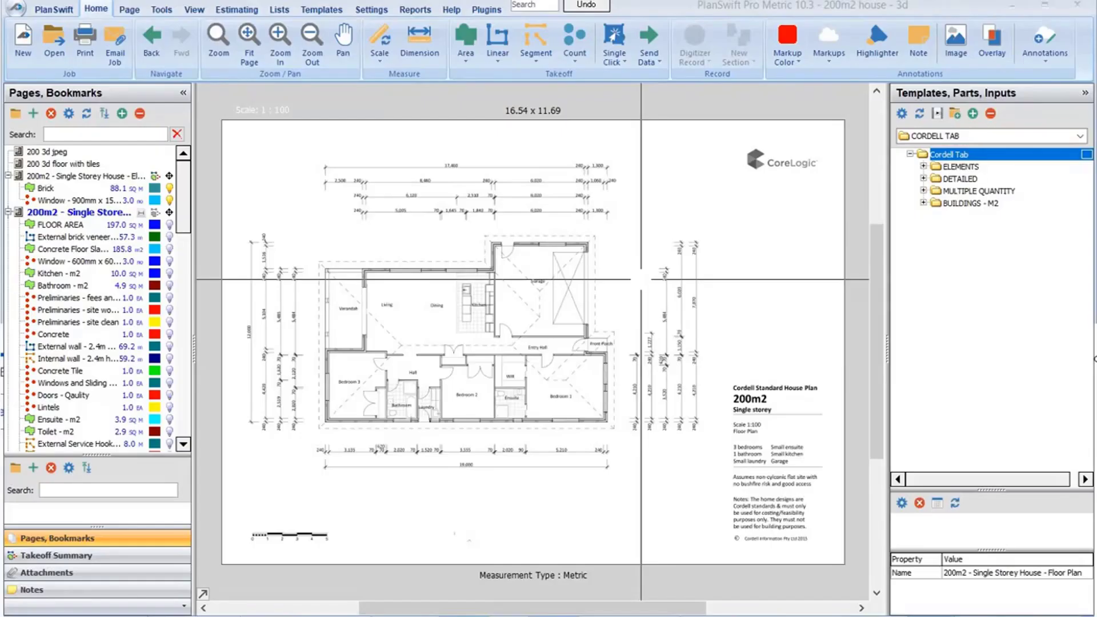
Expand and collapse the ELEMENTS and MAIN ROOMS template folders.
{"action": "left_click", "coordinate": [923, 167]}
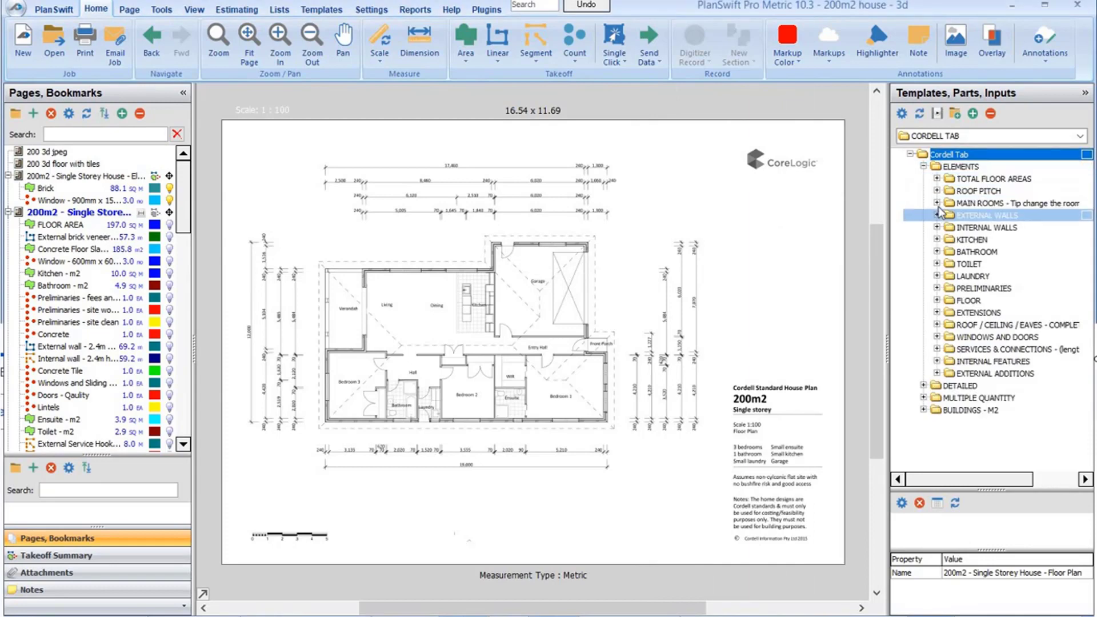
{"action": "left_click", "coordinate": [937, 203]}
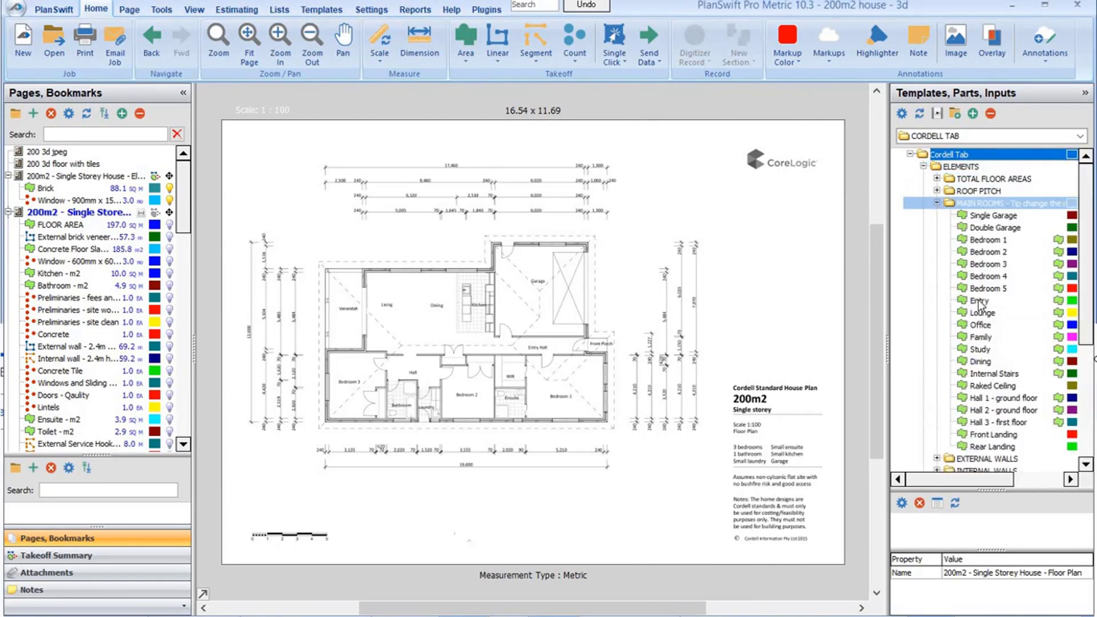
{"action": "left_click", "coordinate": [937, 203]}
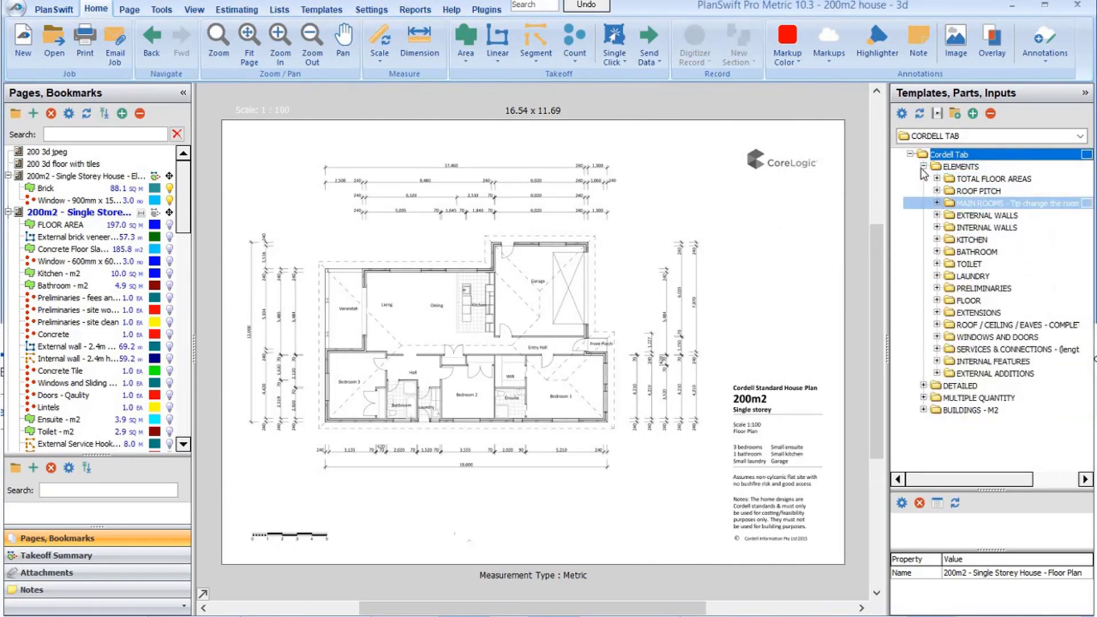
{"action": "left_click", "coordinate": [923, 167]}
Open DETAILED > PRELIM AND SITE, select Site Toilet, then drag Temporary Fencing onto the plan.
{"action": "left_click", "coordinate": [923, 179]}
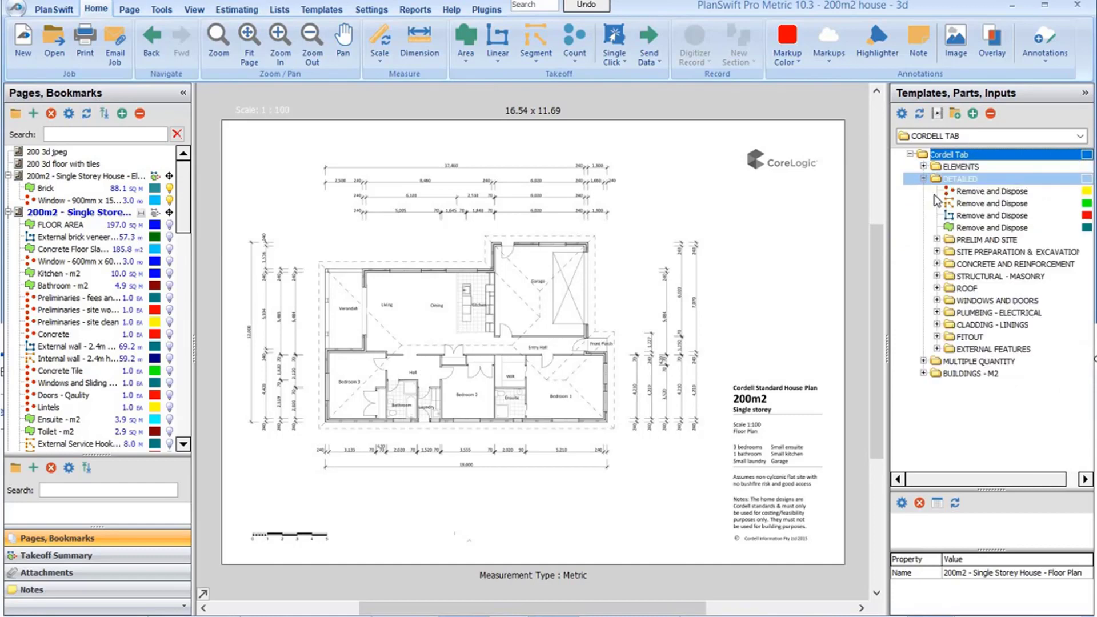
{"action": "left_click", "coordinate": [937, 239]}
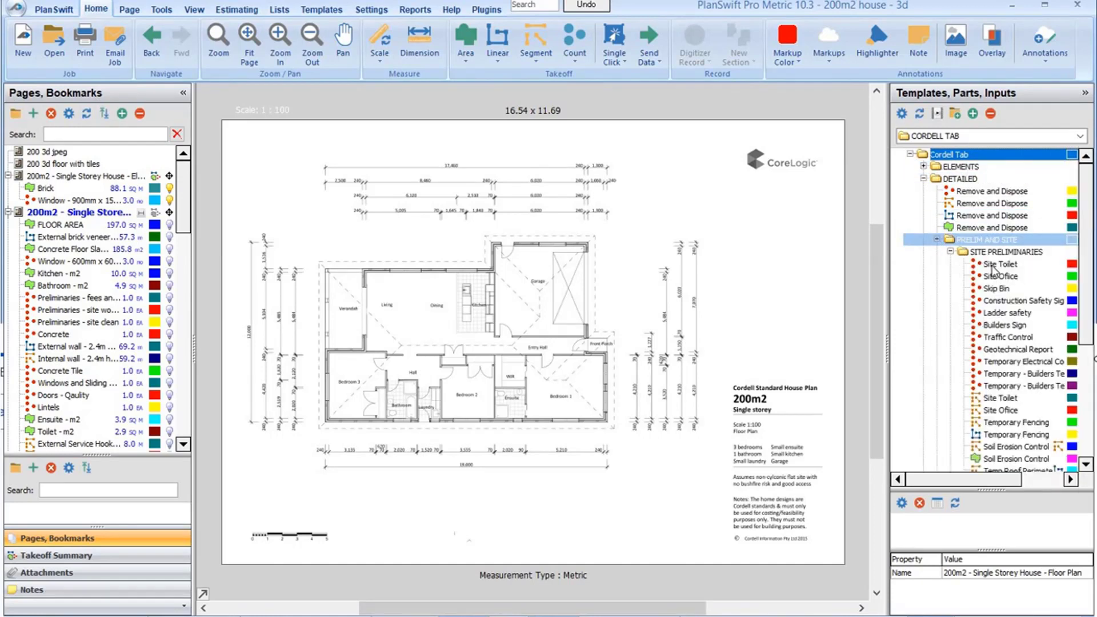
{"action": "left_click", "coordinate": [994, 265]}
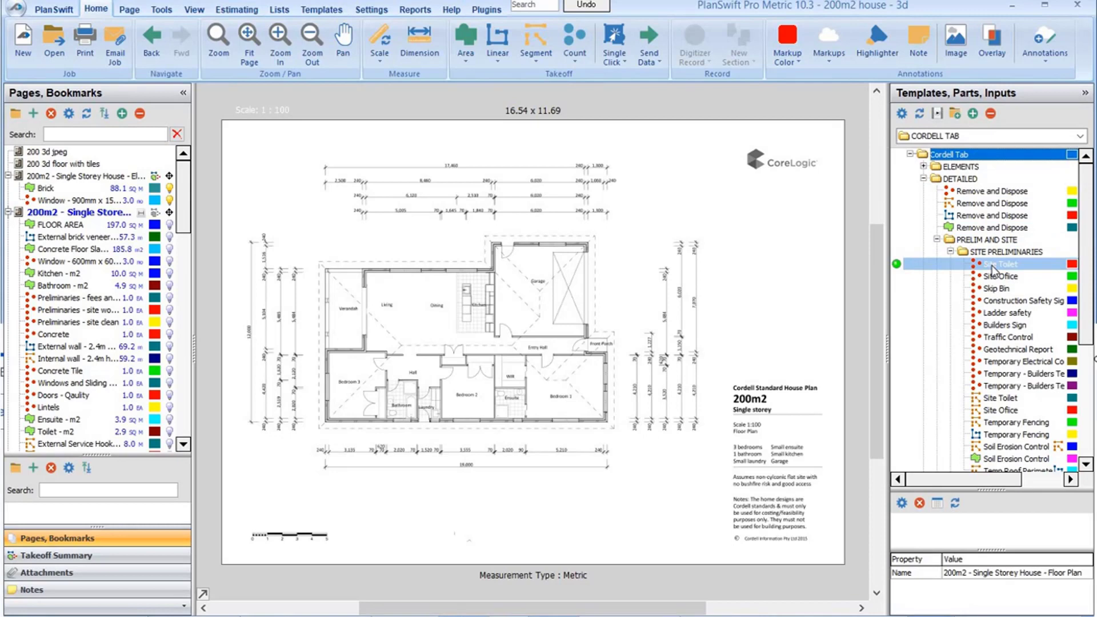
{"action": "left_click", "coordinate": [1014, 425]}
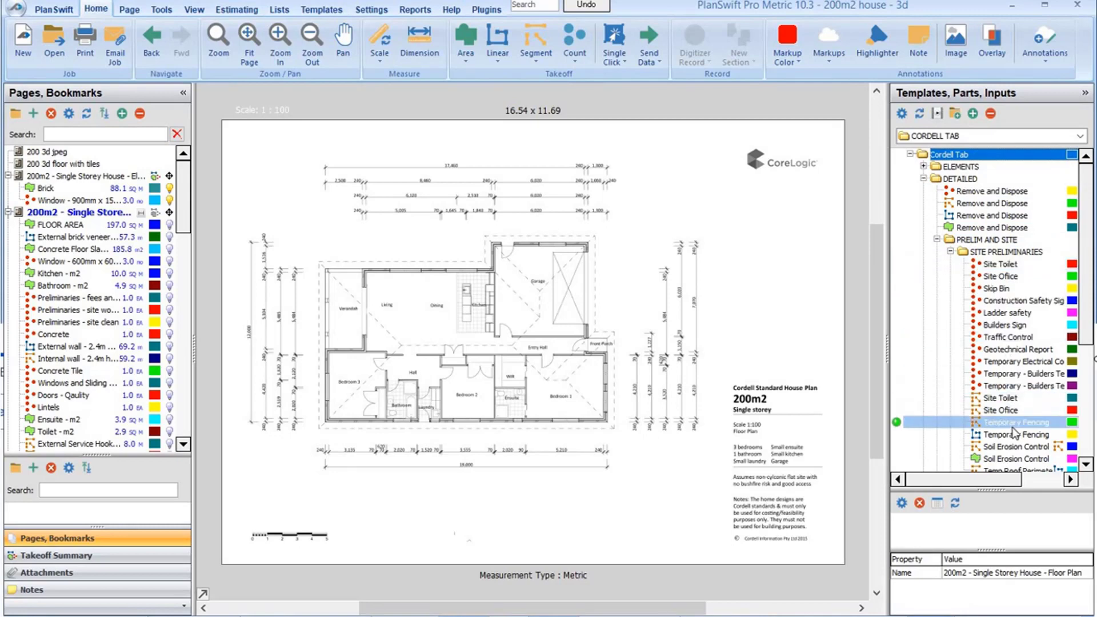
{"action": "mouse_move", "coordinate": [1012, 426]}
{"action": "left_mouse_down"}
{"action": "mouse_move", "coordinate": [845, 342]}
{"action": "mouse_move", "coordinate": [722, 238]}
{"action": "left_mouse_up"}
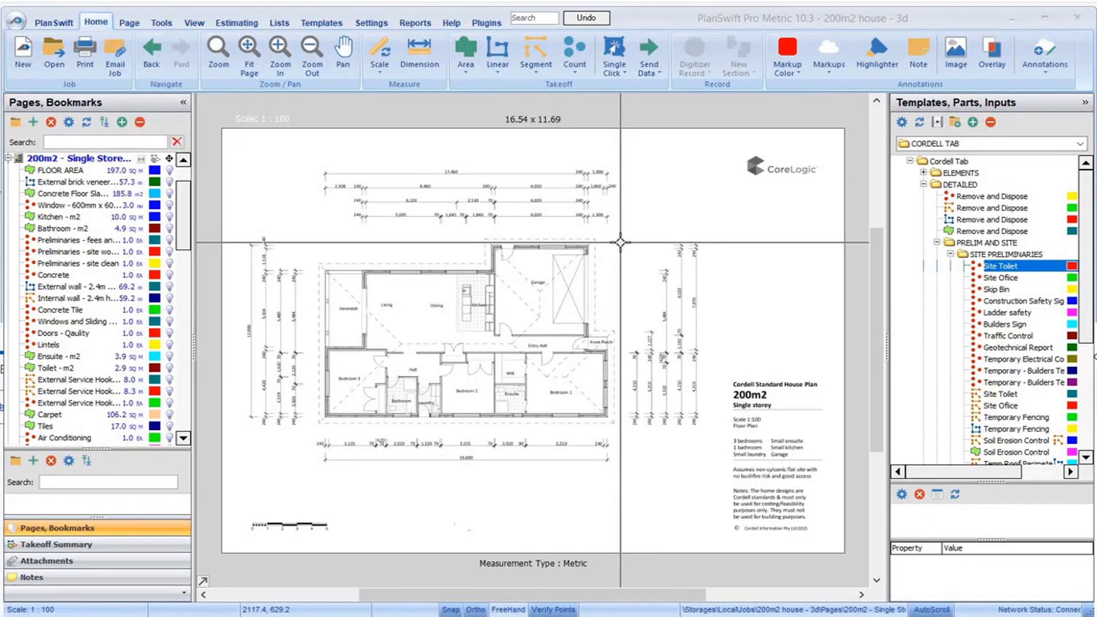
Set Site Toilet's Advanced Qty formula to [Takeoff]*18 and start counting.
{"action": "double_click", "coordinate": [901, 269]}
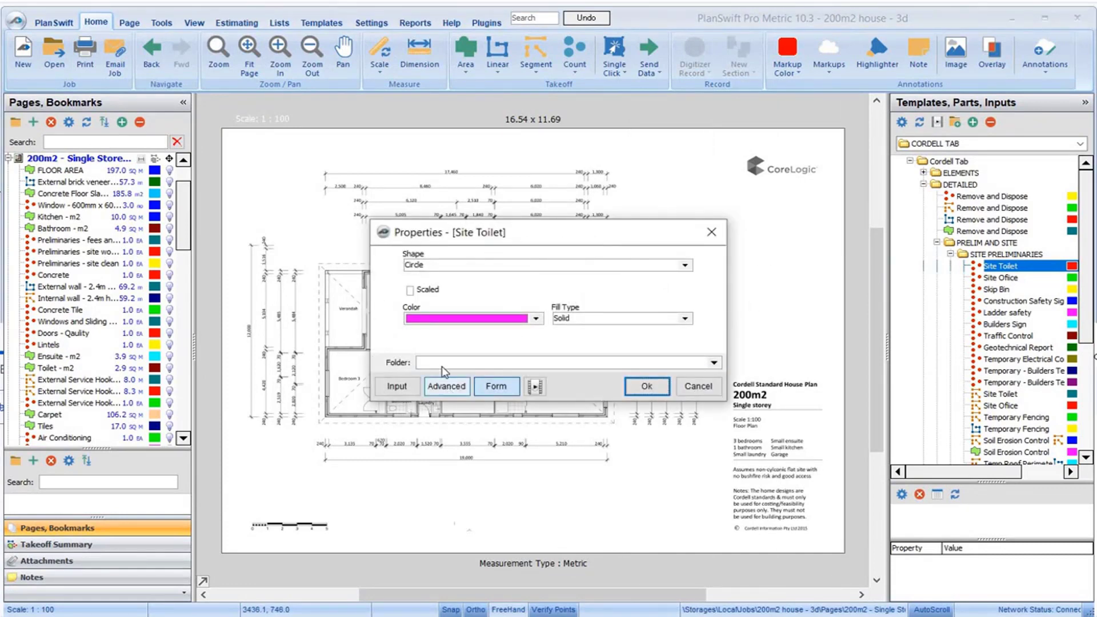
{"action": "left_click", "coordinate": [445, 386]}
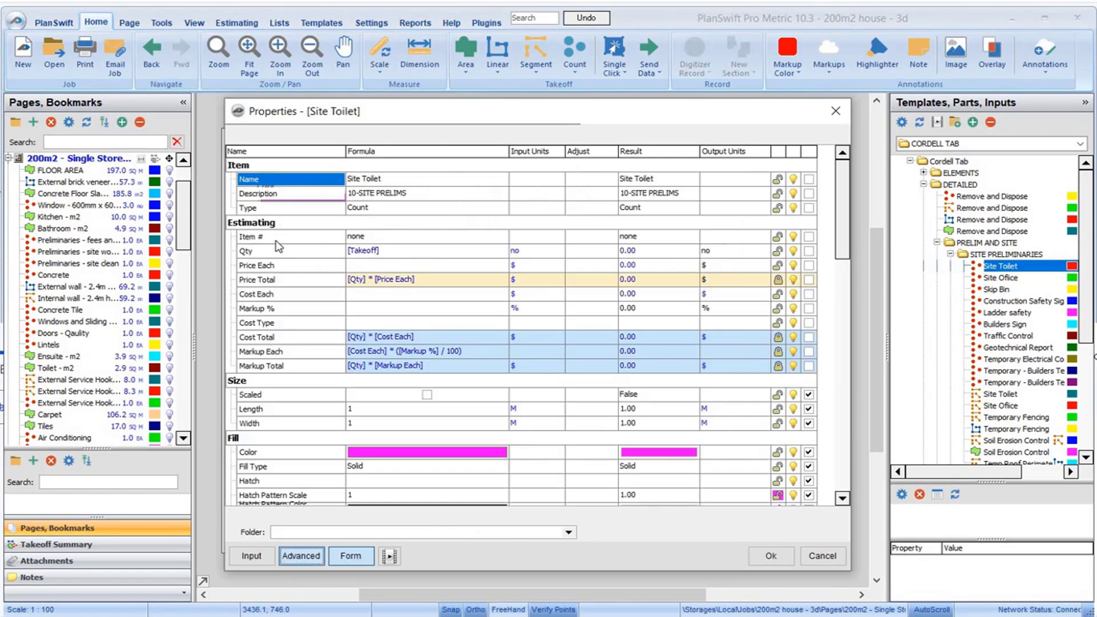
{"action": "left_click", "coordinate": [385, 250]}
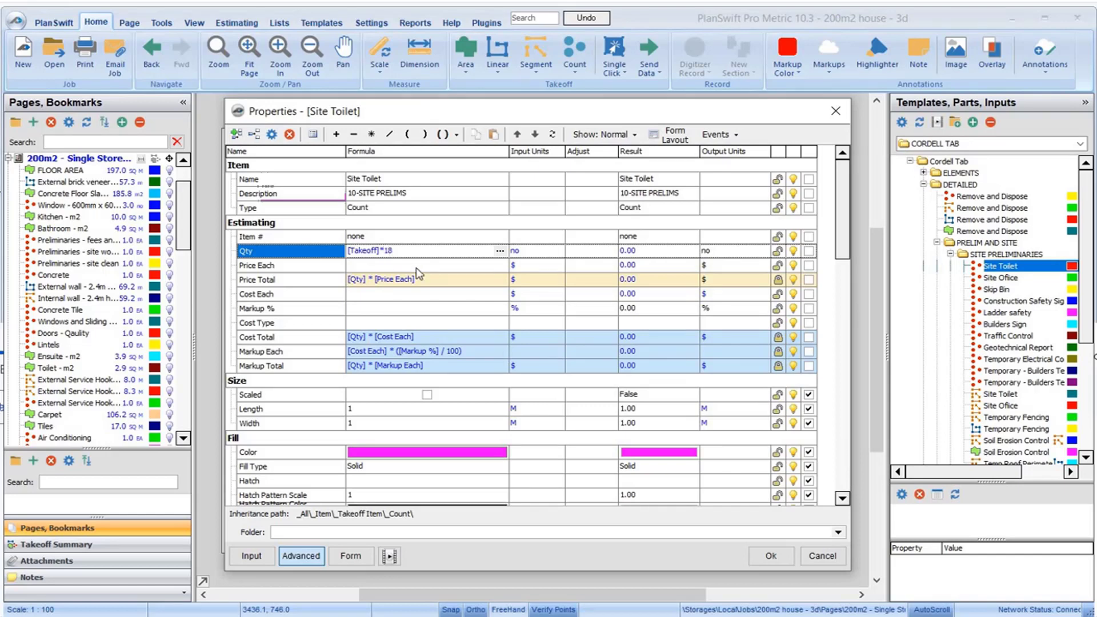
{"action": "left_click", "coordinate": [771, 556]}
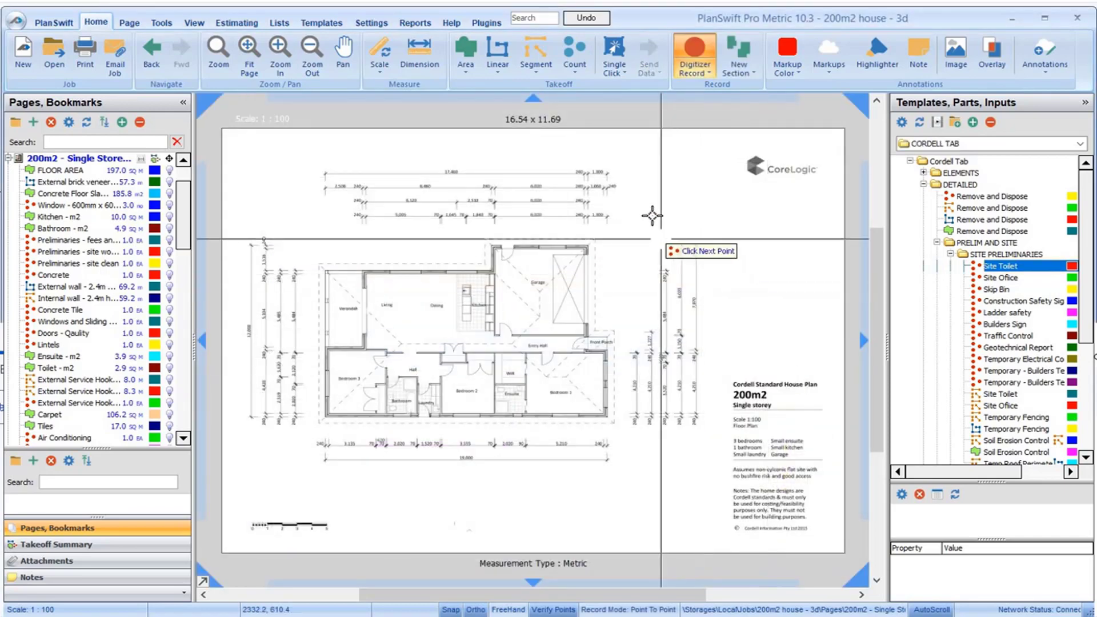
Count one site toilet on the plan and stop recording.
{"action": "left_click", "coordinate": [652, 216]}
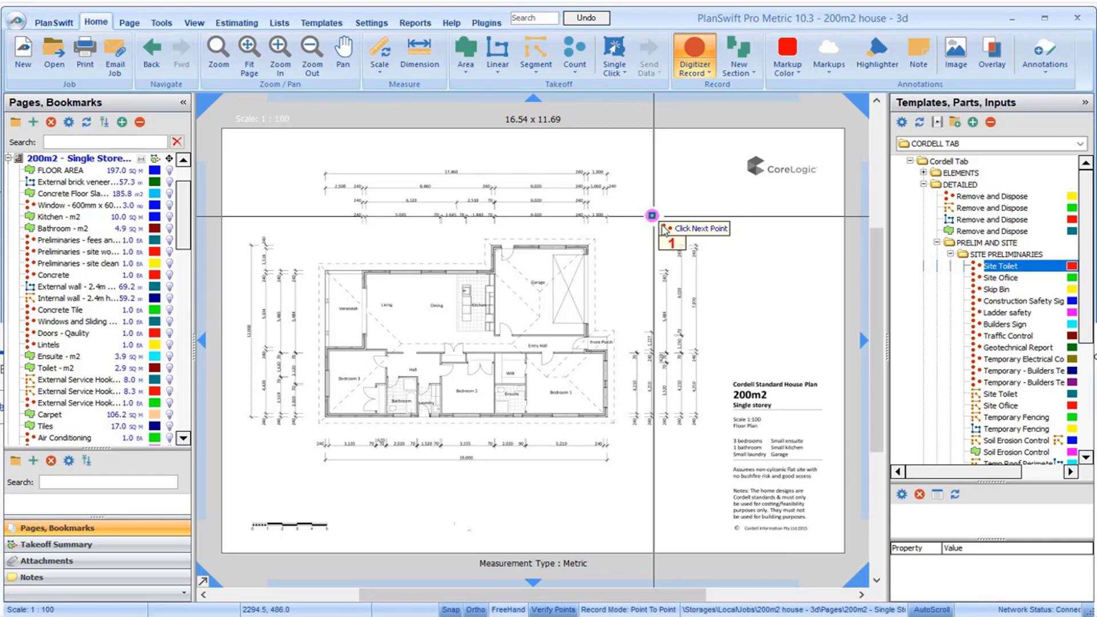
{"action": "right_click", "coordinate": [651, 216]}
{"action": "left_click", "coordinate": [669, 242]}
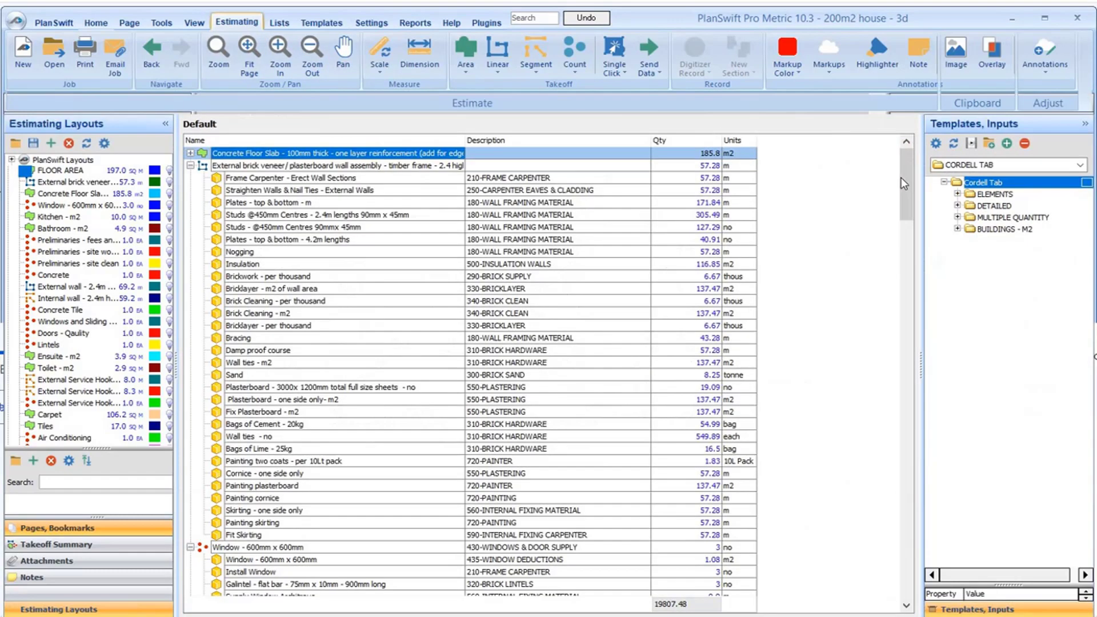
Delete the Site Toilet 18 no line from the estimate, leaving a 19789.48 total.
{"action": "left_click_drag", "start_coordinate": [904, 177], "coordinate": [750, 578]}
{"action": "scroll", "coordinate": [750, 578], "scroll_direction": "down", "scroll_amount": 3}
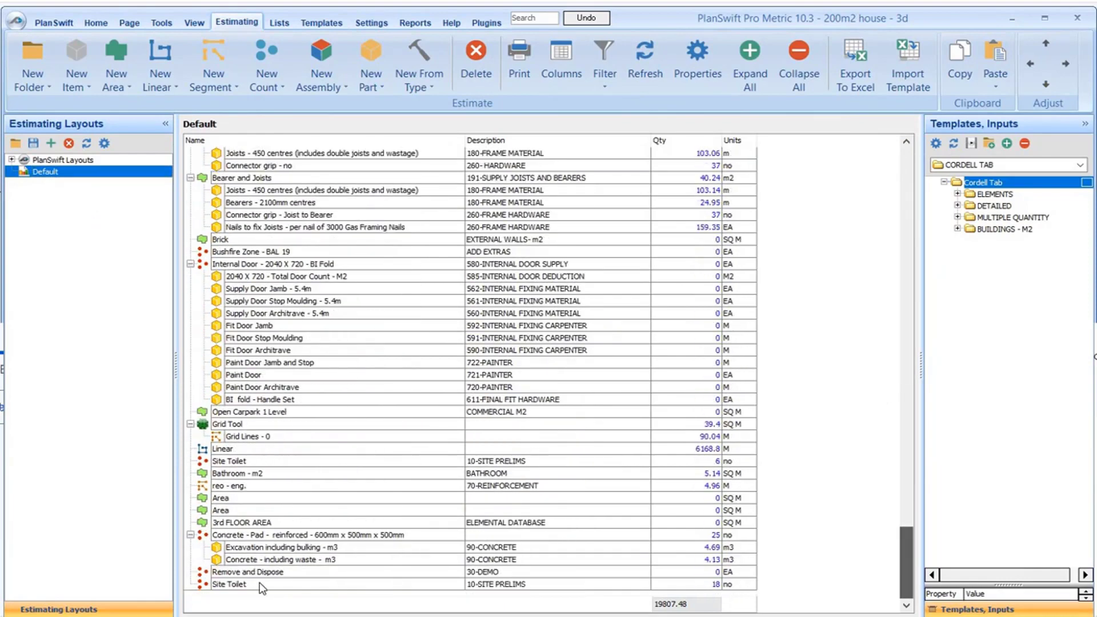
{"action": "left_click", "coordinate": [727, 586]}
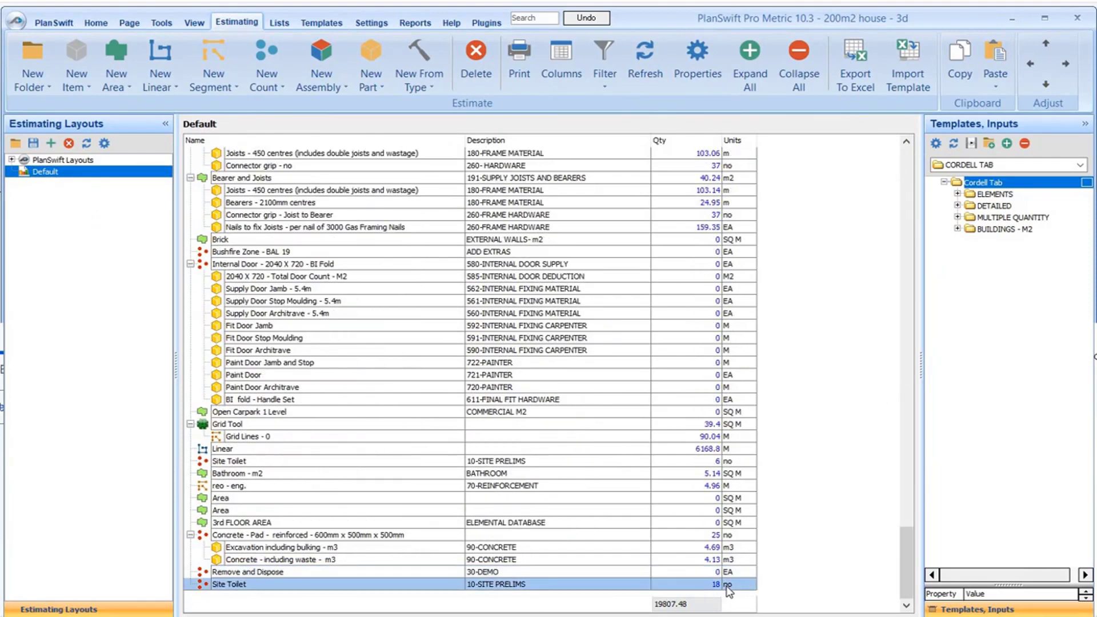
{"action": "key", "text": "Delete"}
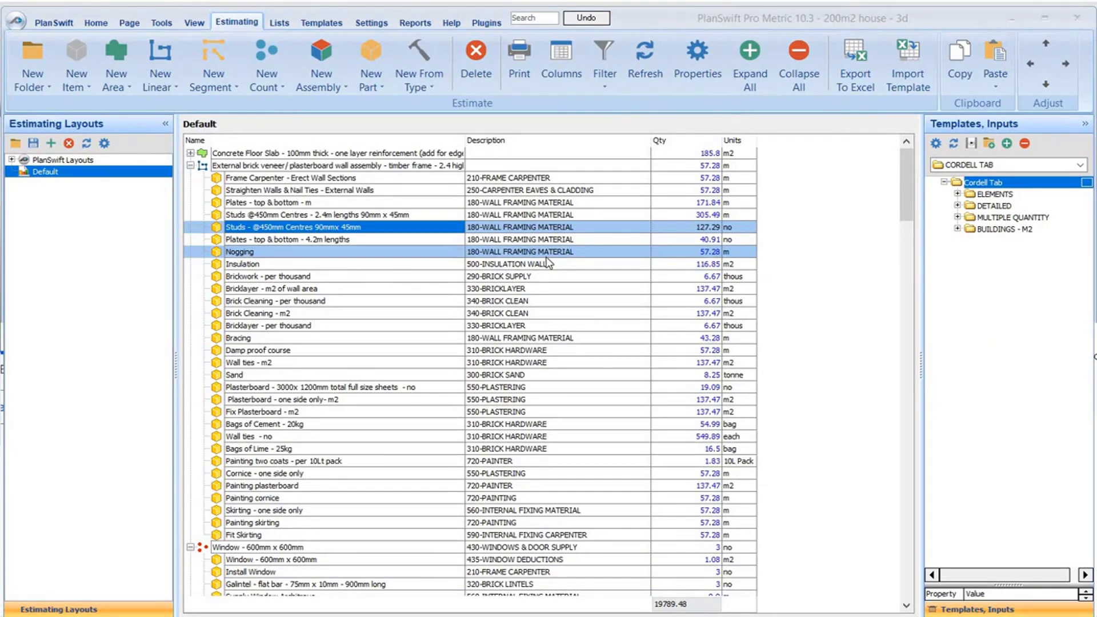
{"action": "right_click", "coordinate": [382, 230]}
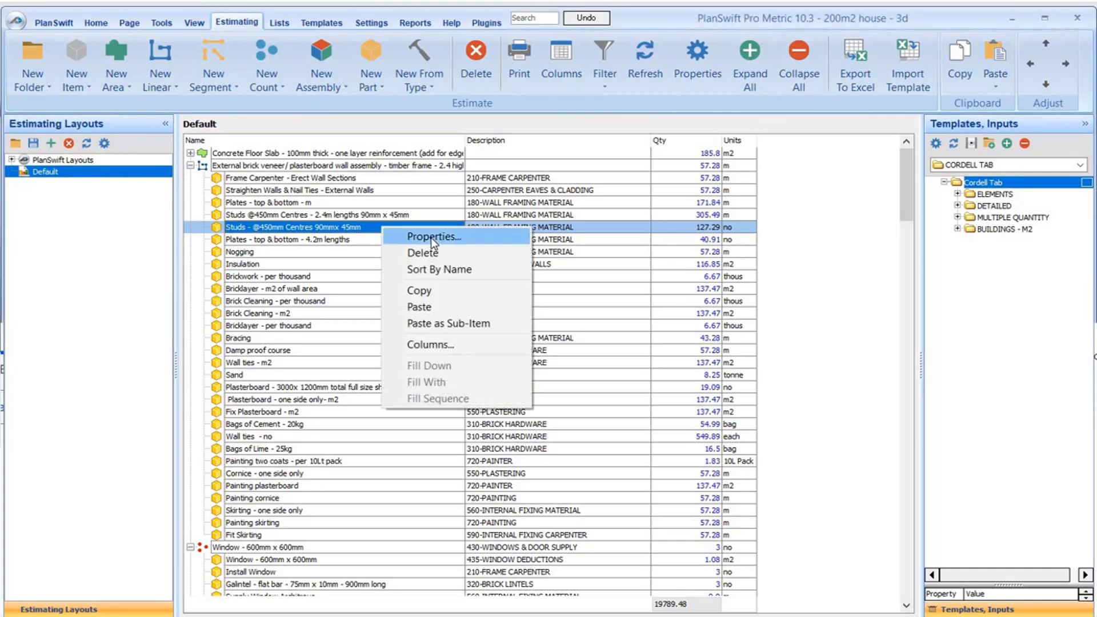
{"action": "left_click", "coordinate": [433, 236]}
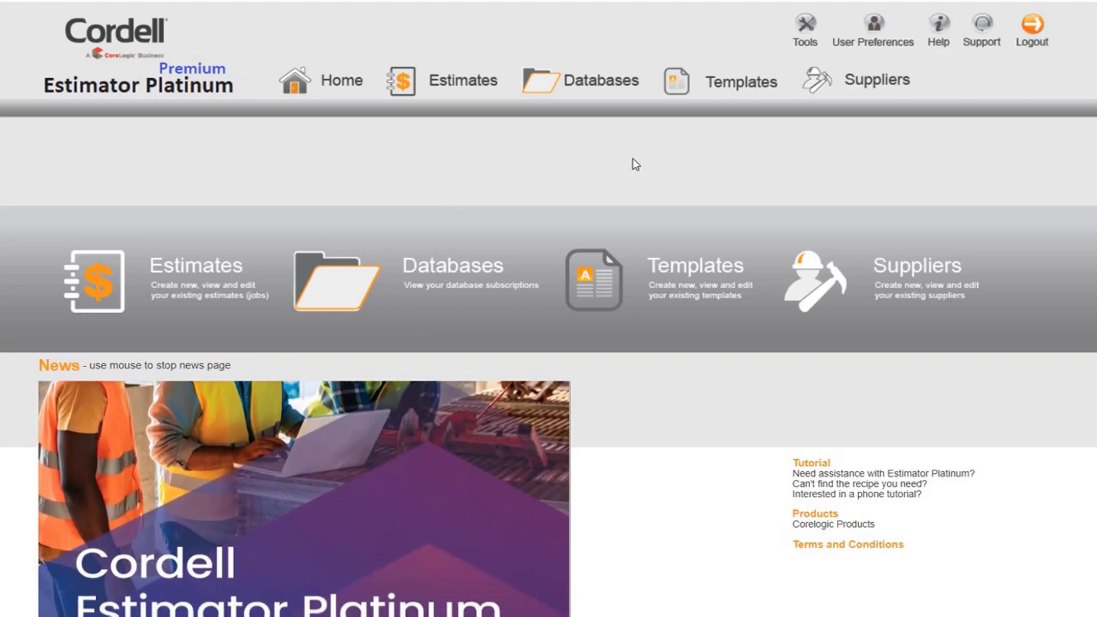
Open the support page in Cordell Estimator Platinum.
{"action": "left_click", "coordinate": [984, 36]}
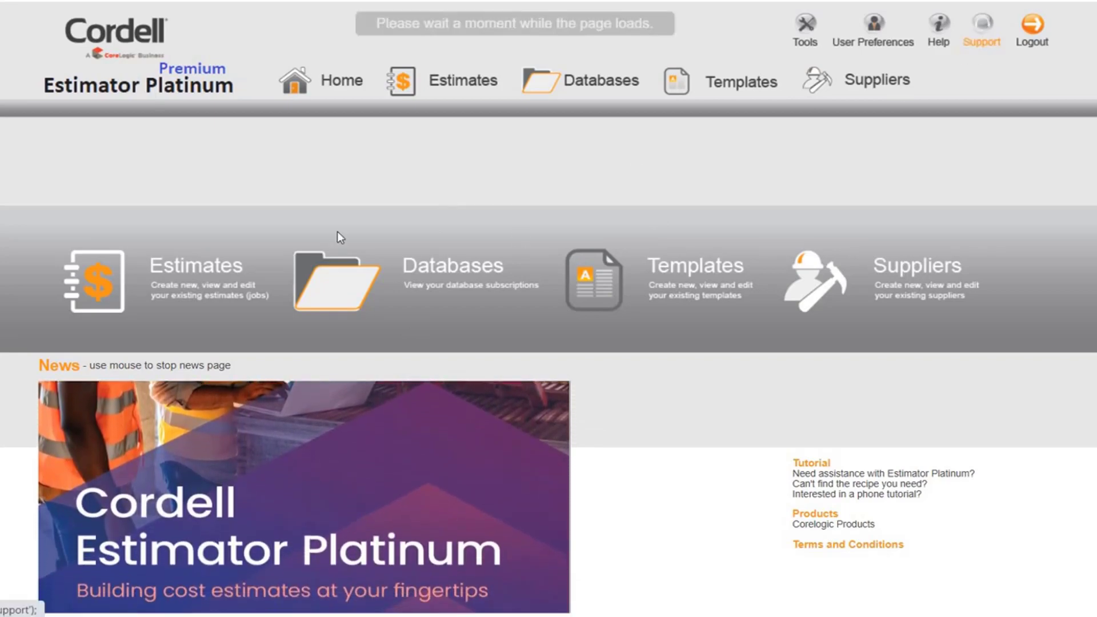